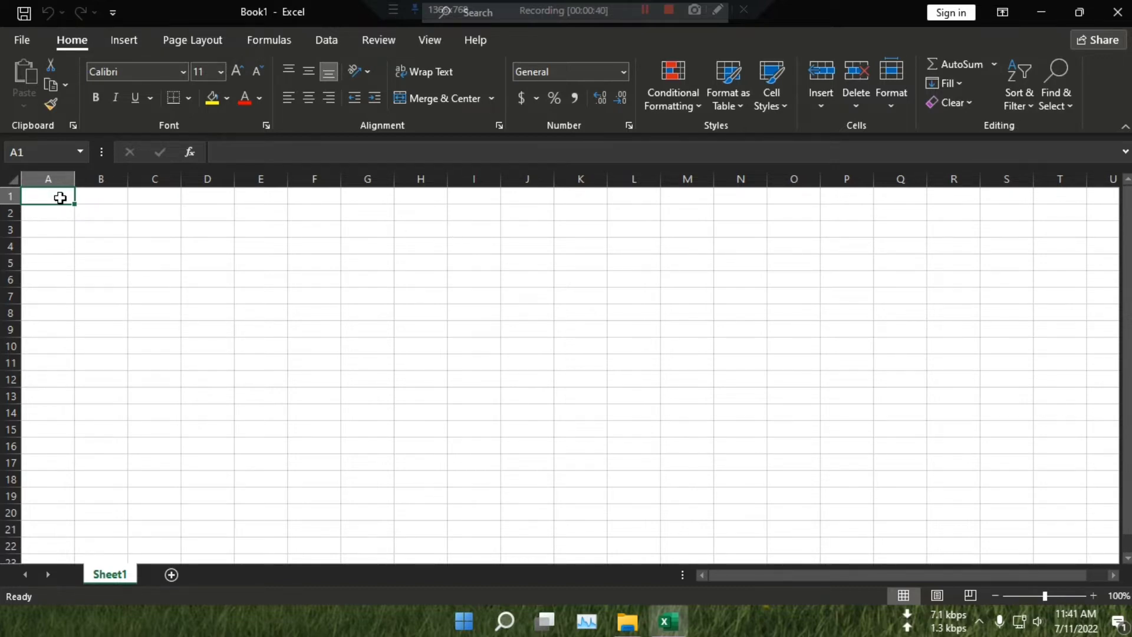
# Step: Enter the numbers 1 through 10 down column A, in cells A1 to A10
pyautogui.write('1')
pyautogui.press('Return')
pyautogui.write('2')
pyautogui.press('Return')
pyautogui.write('3')
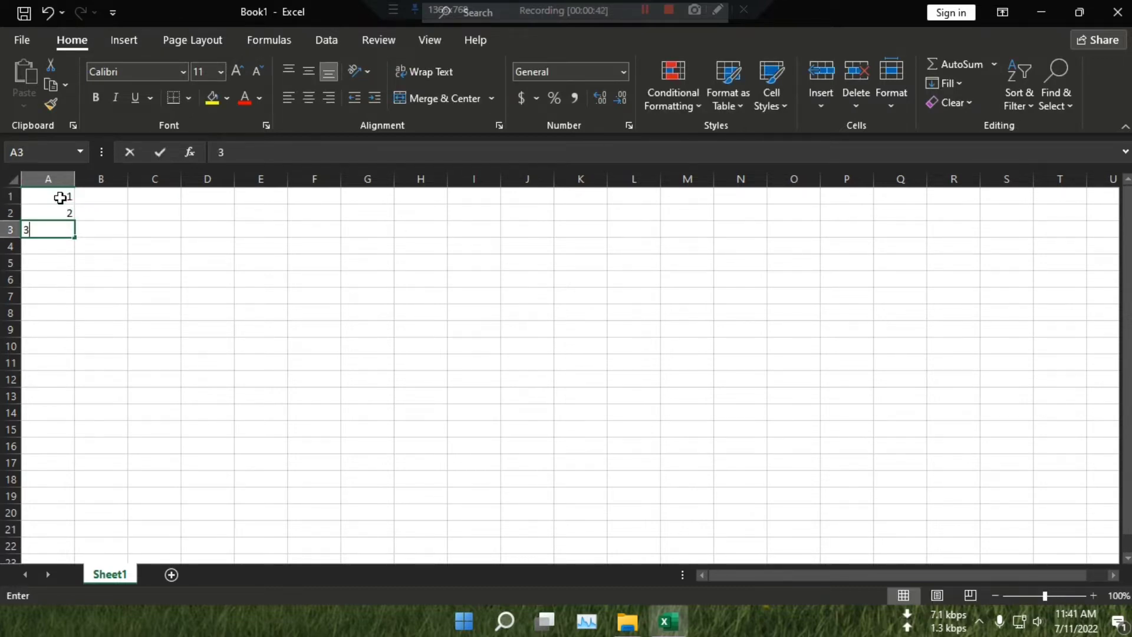
pyautogui.press('Return')
pyautogui.write('4')
pyautogui.press('Return')
pyautogui.write('5')
pyautogui.press('Return')
pyautogui.write('6')
pyautogui.press('Return')
pyautogui.write('7')
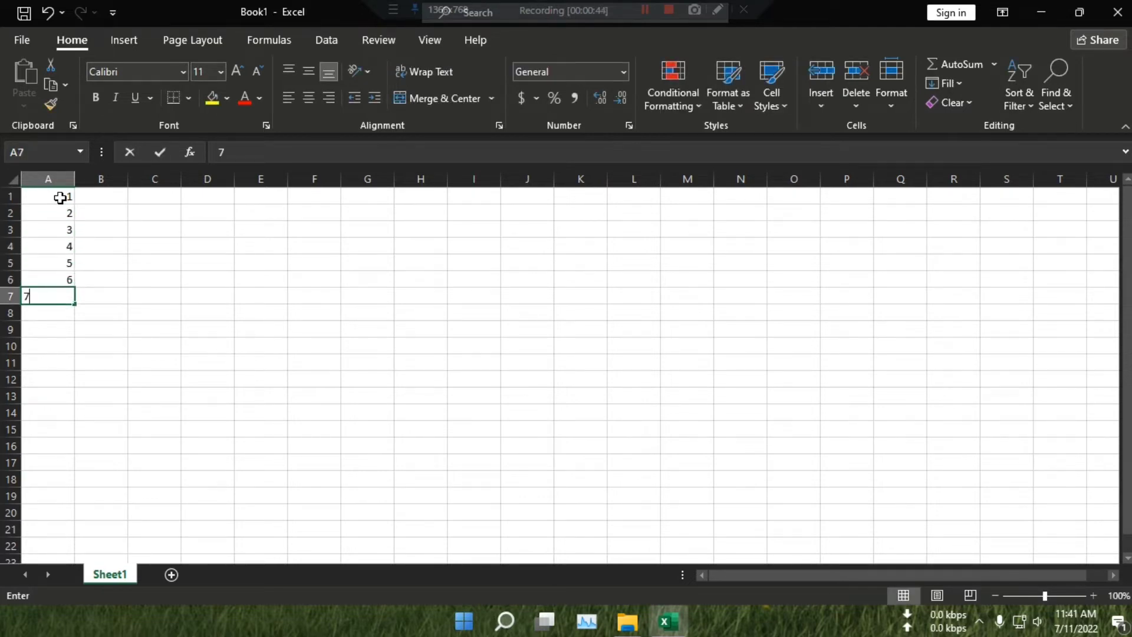
pyautogui.press('Return')
pyautogui.write('8')
pyautogui.press('Return')
pyautogui.write('9')
pyautogui.press('Return')
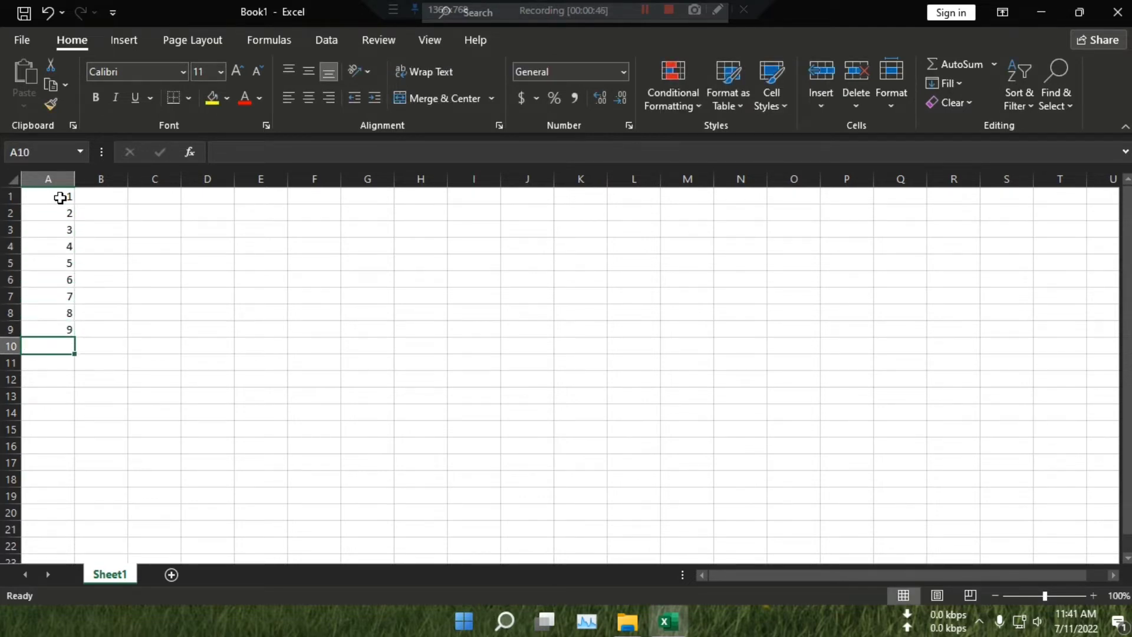
pyautogui.write('10')
pyautogui.click(167, 364)
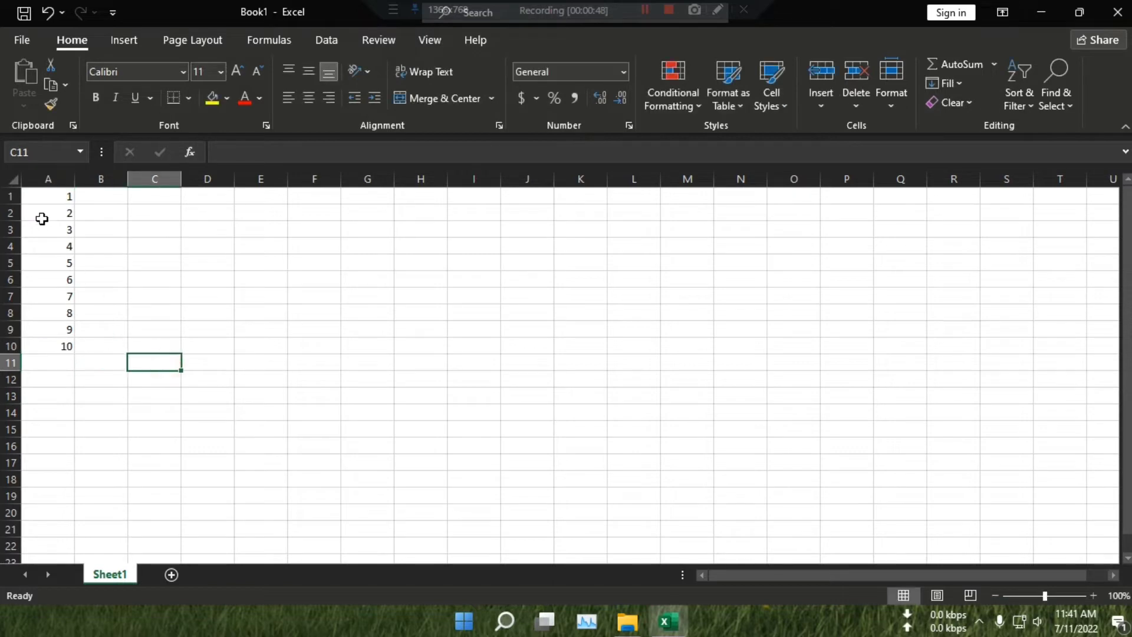
pyautogui.click(247, 317)
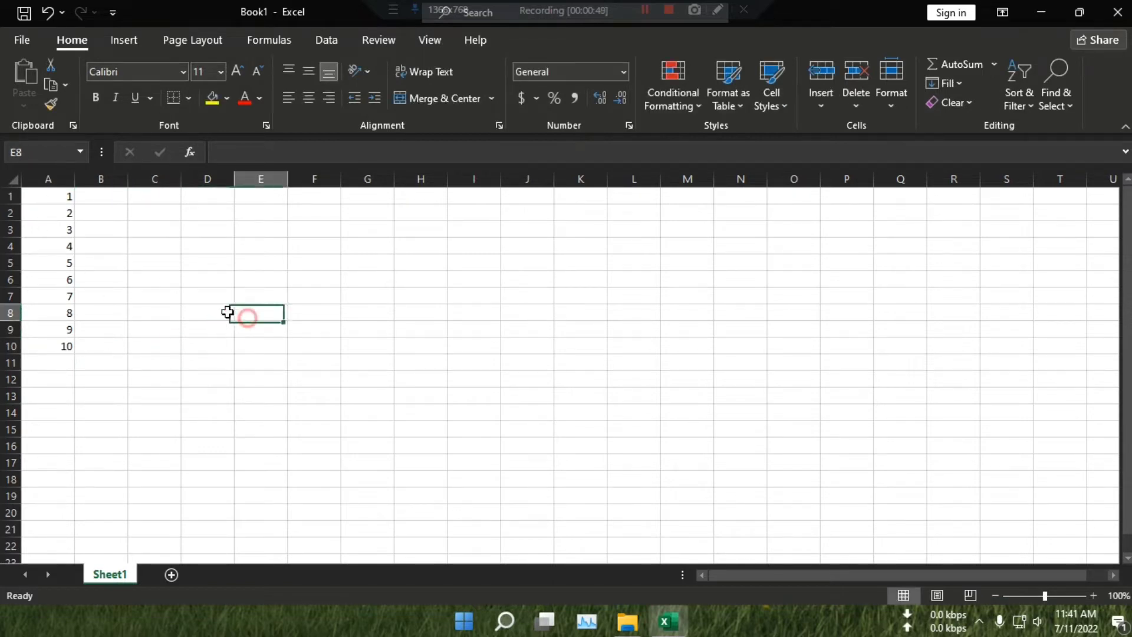
# Step: Insert a blank cell at A4 with the Shift cells right option, and undo the insertion
pyautogui.click(59, 248)
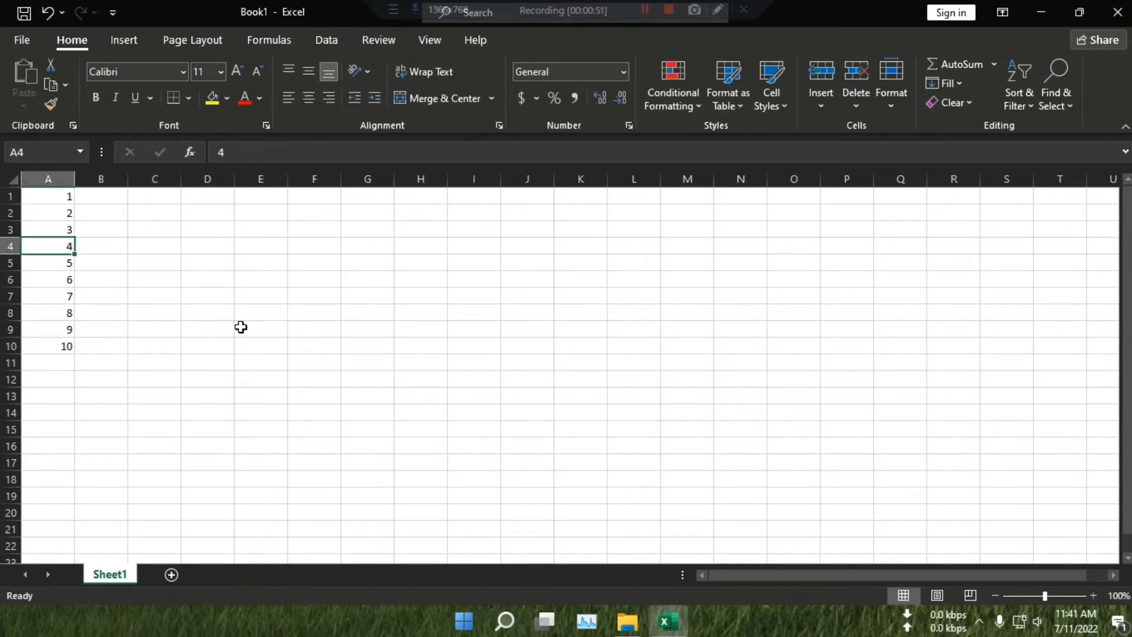
pyautogui.click(838, 112)
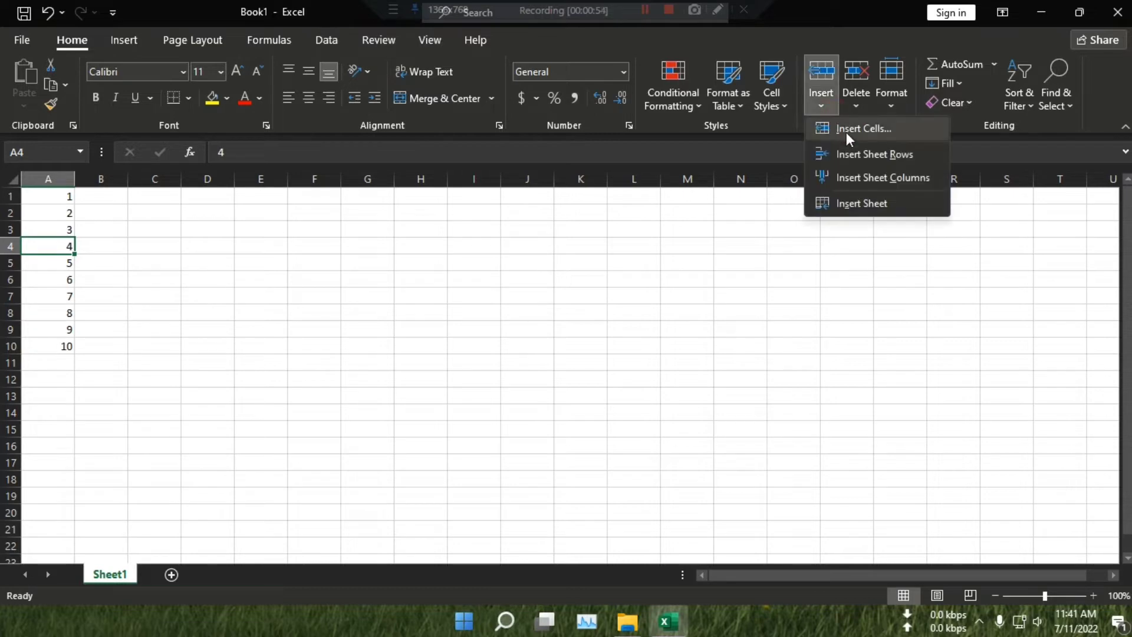
pyautogui.click(846, 132)
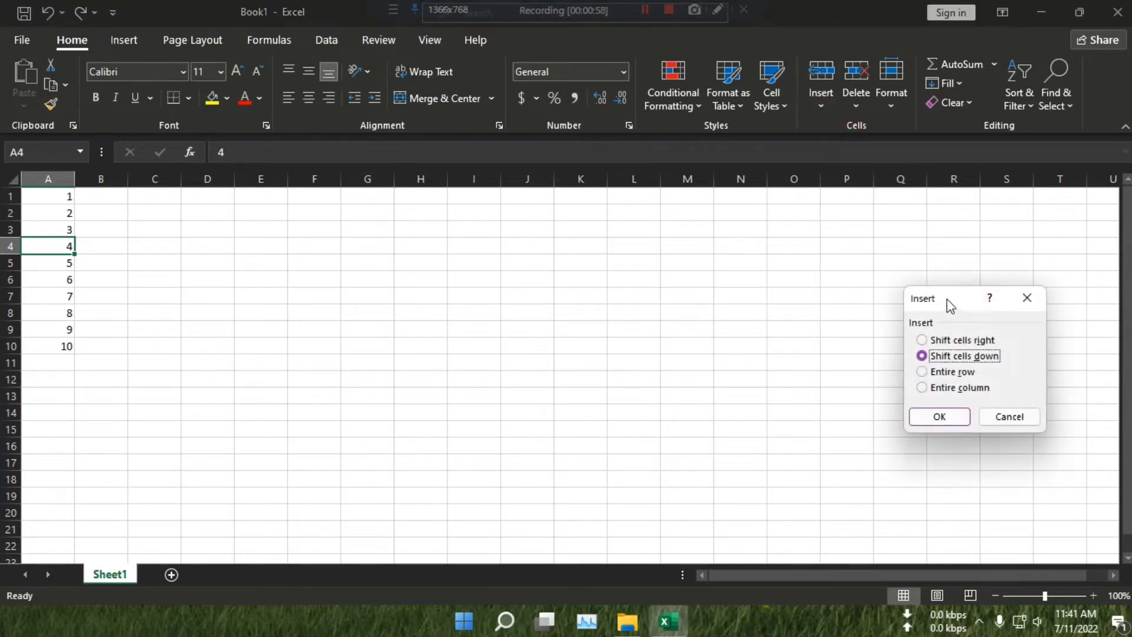
pyautogui.moveTo(947, 303); pyautogui.dragTo(772, 295)
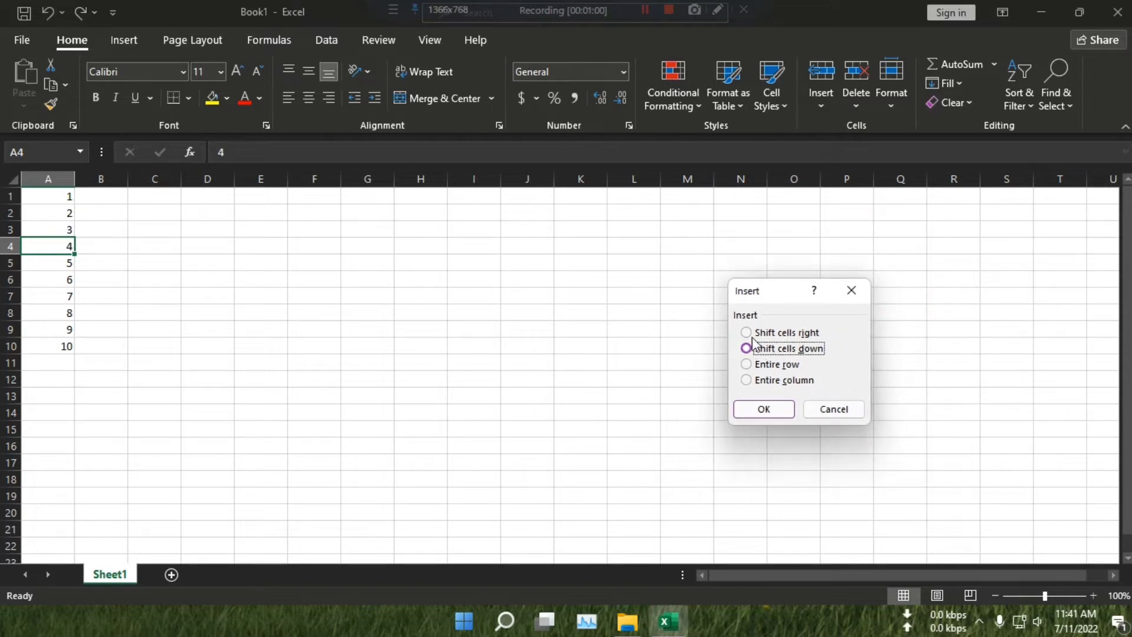
pyautogui.click(747, 333)
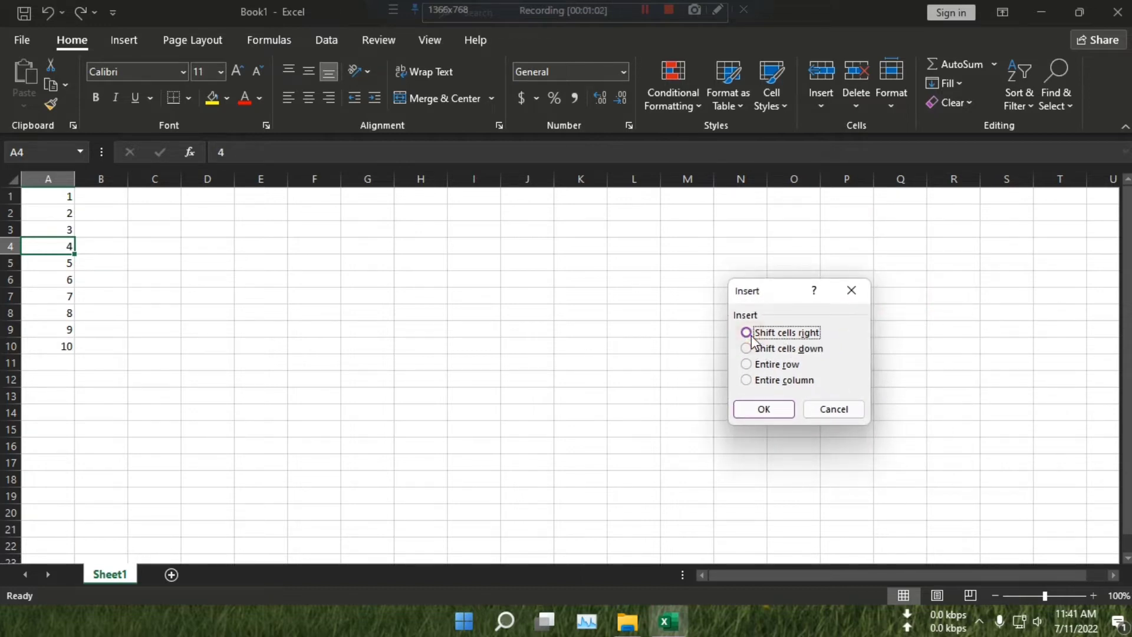
pyautogui.click(763, 347)
pyautogui.click(762, 364)
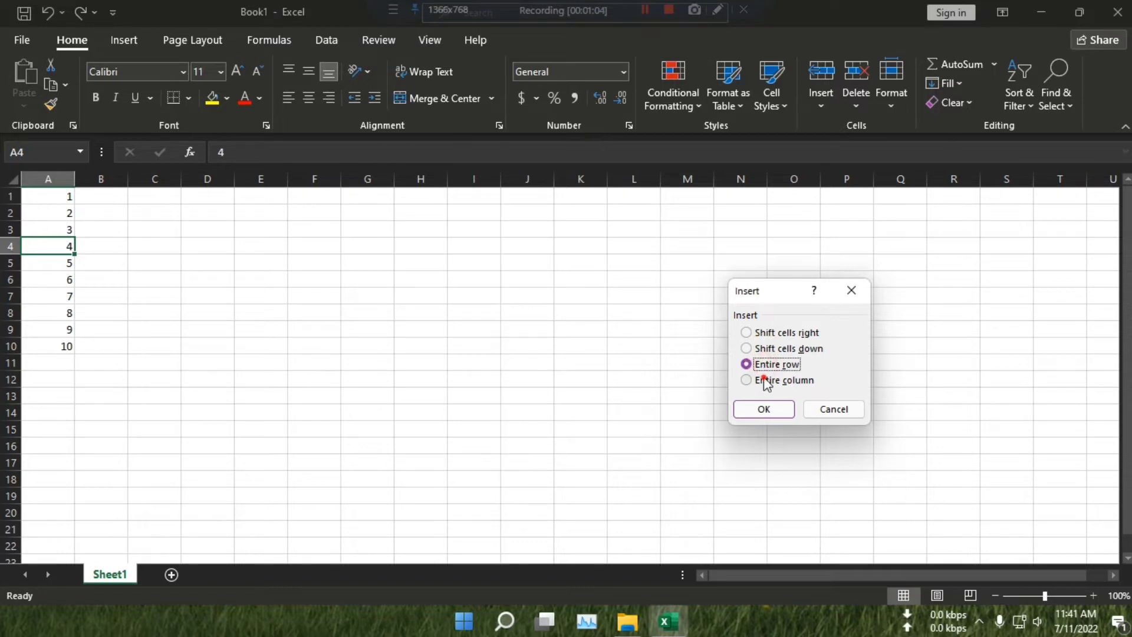
pyautogui.click(762, 381)
pyautogui.click(750, 333)
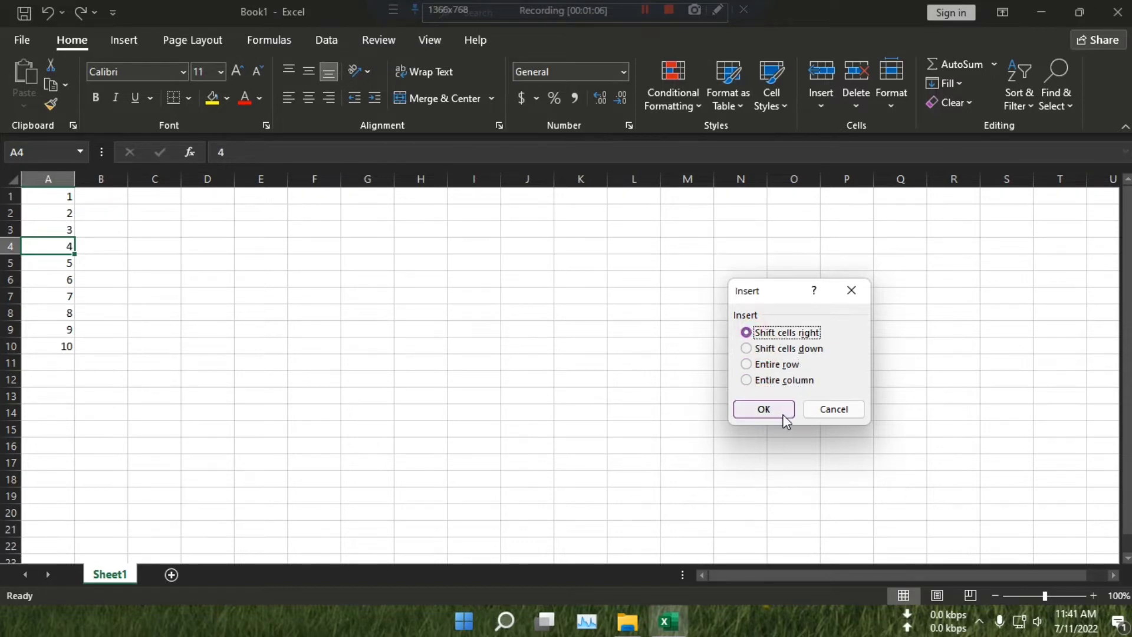
pyautogui.click(763, 409)
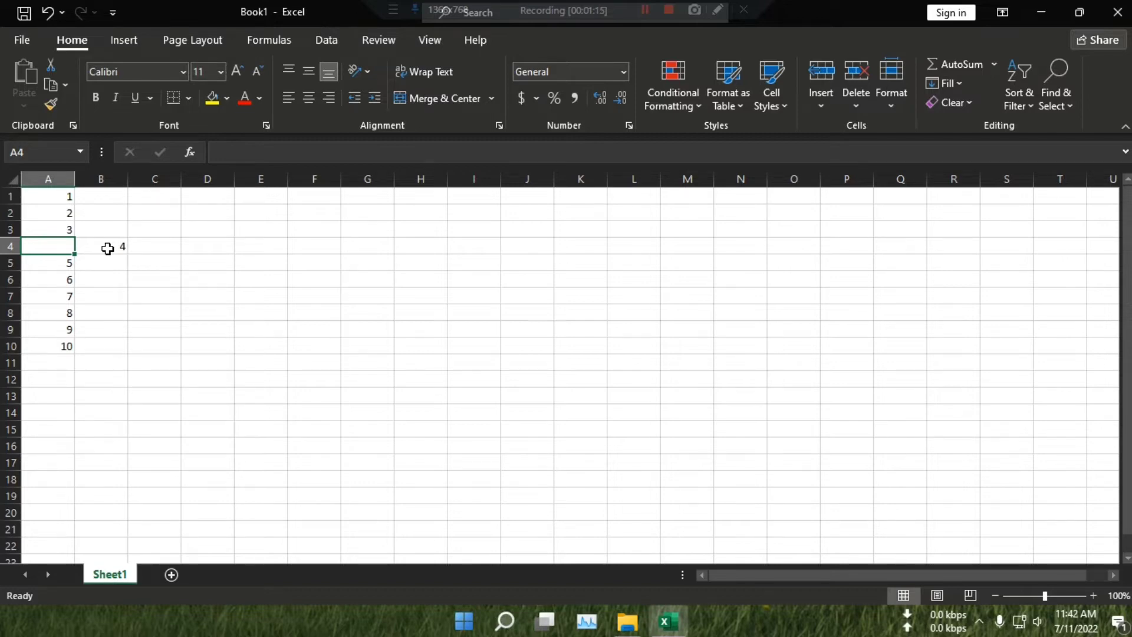
pyautogui.click(46, 15)
# Step: Insert a blank cell at A4 with the Shift cells down option, and undo the insertion
pyautogui.click(821, 106)
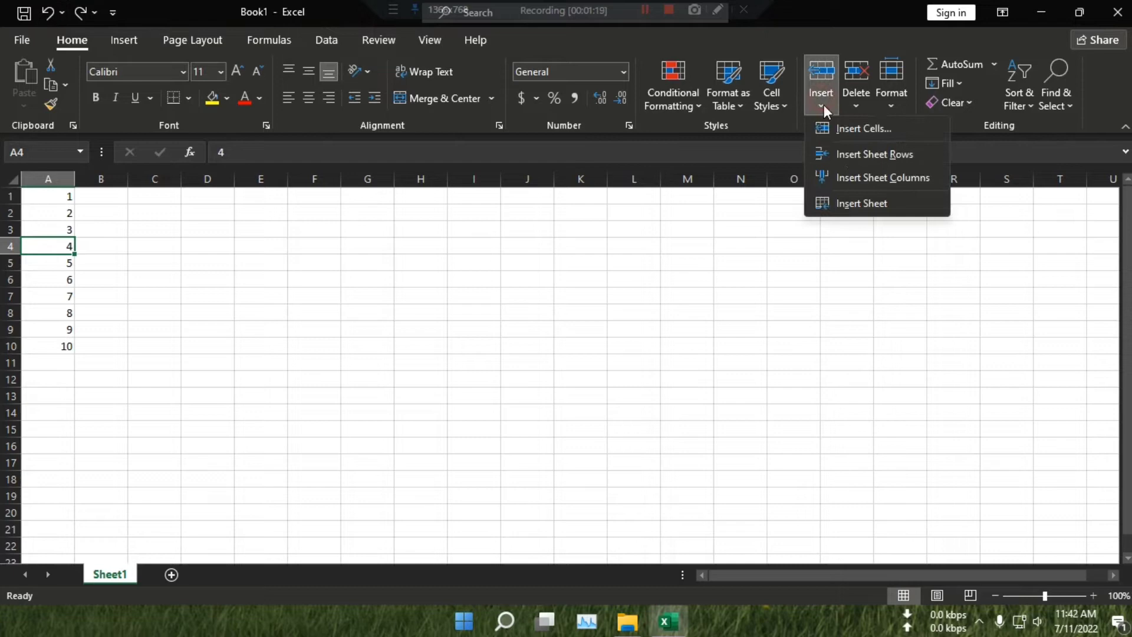
pyautogui.click(866, 136)
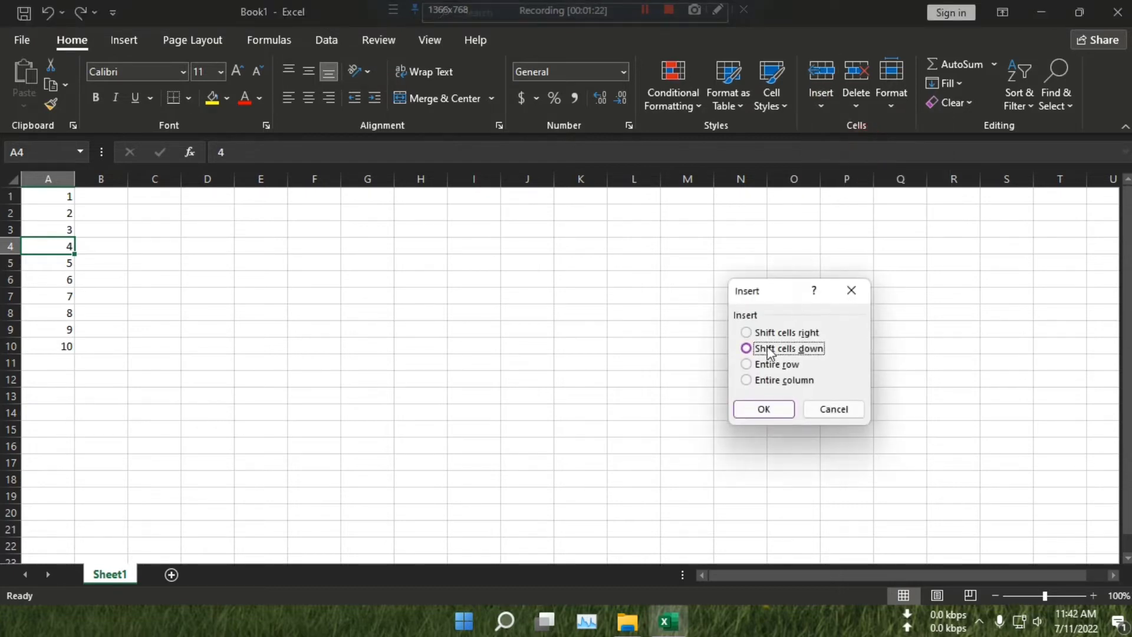
pyautogui.click(768, 413)
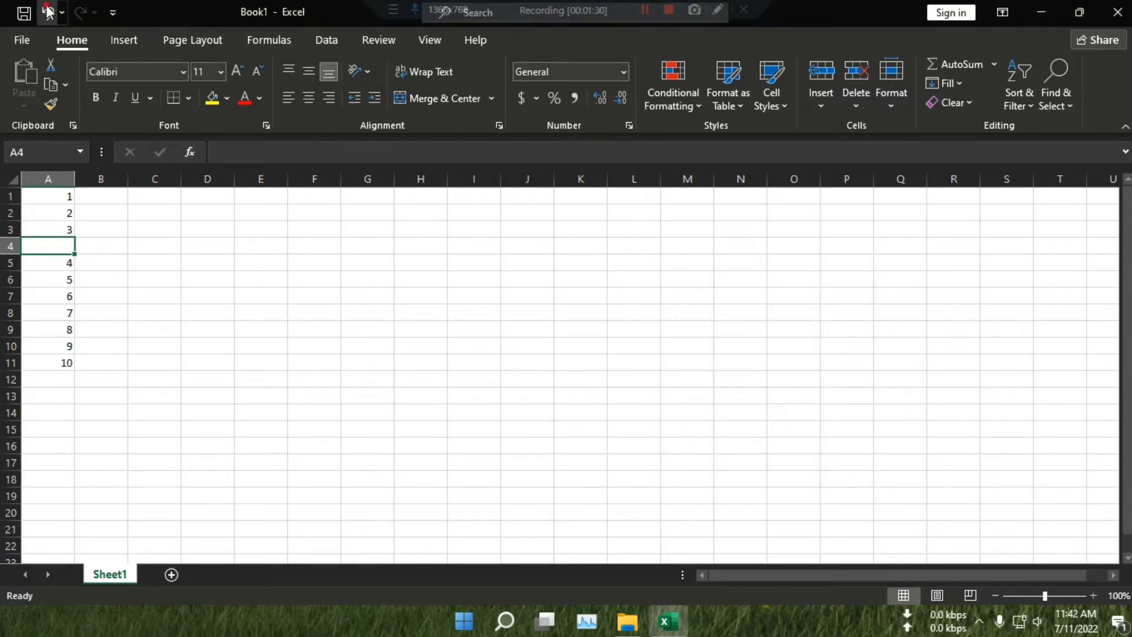
pyautogui.click(48, 12)
# Step: Insert a row at A4 using the Entire row option of Insert Cells, and undo the insertion
pyautogui.click(832, 92)
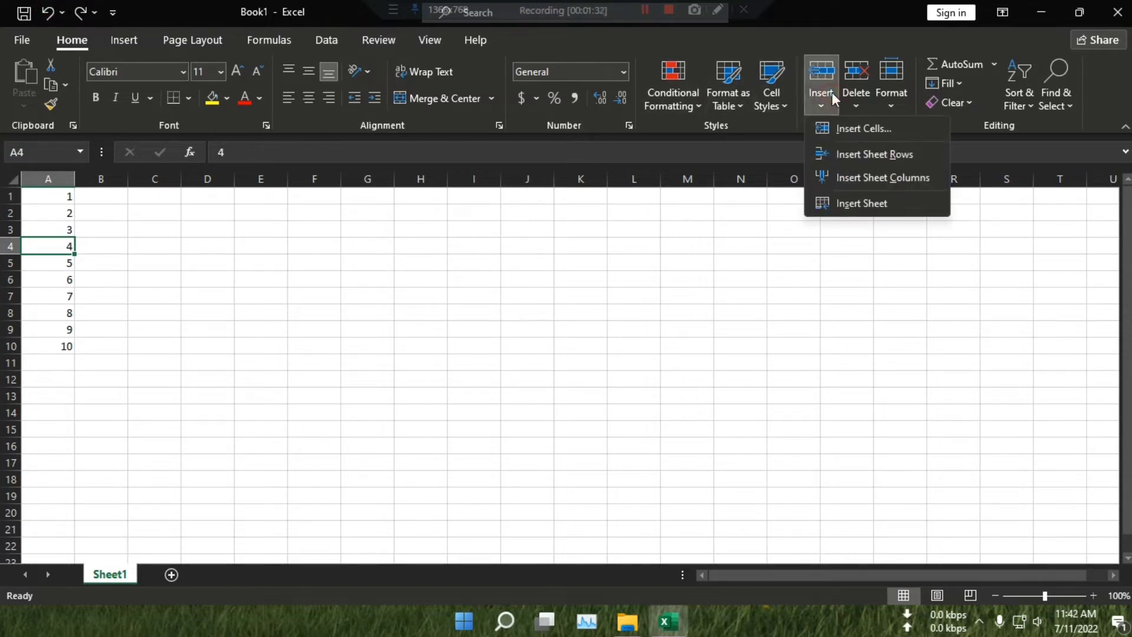
pyautogui.click(851, 129)
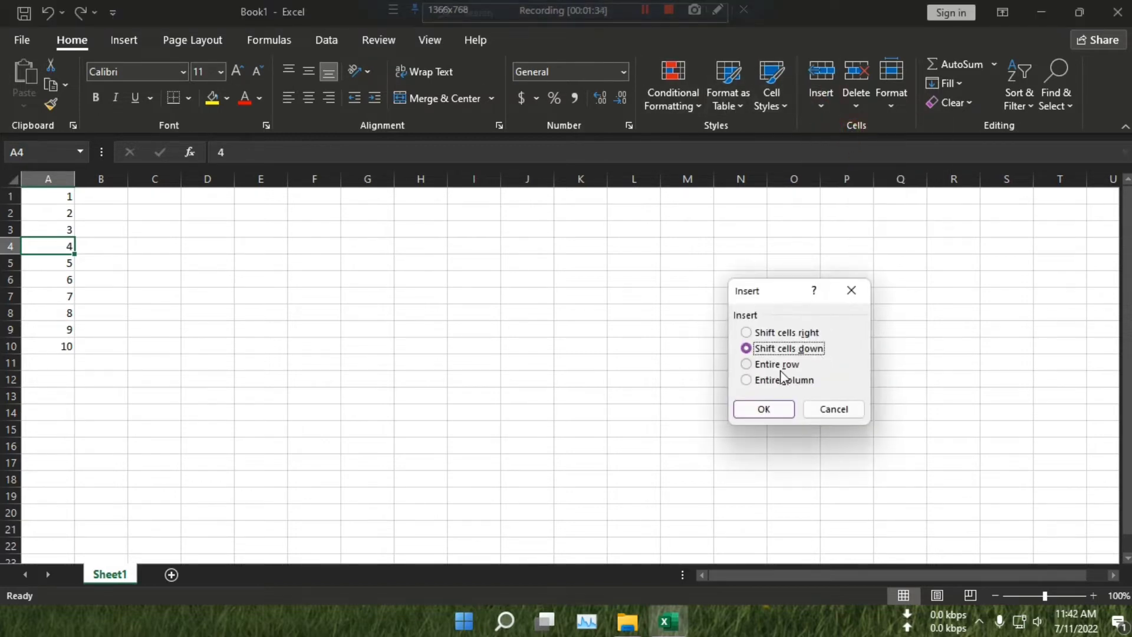
pyautogui.click(762, 364)
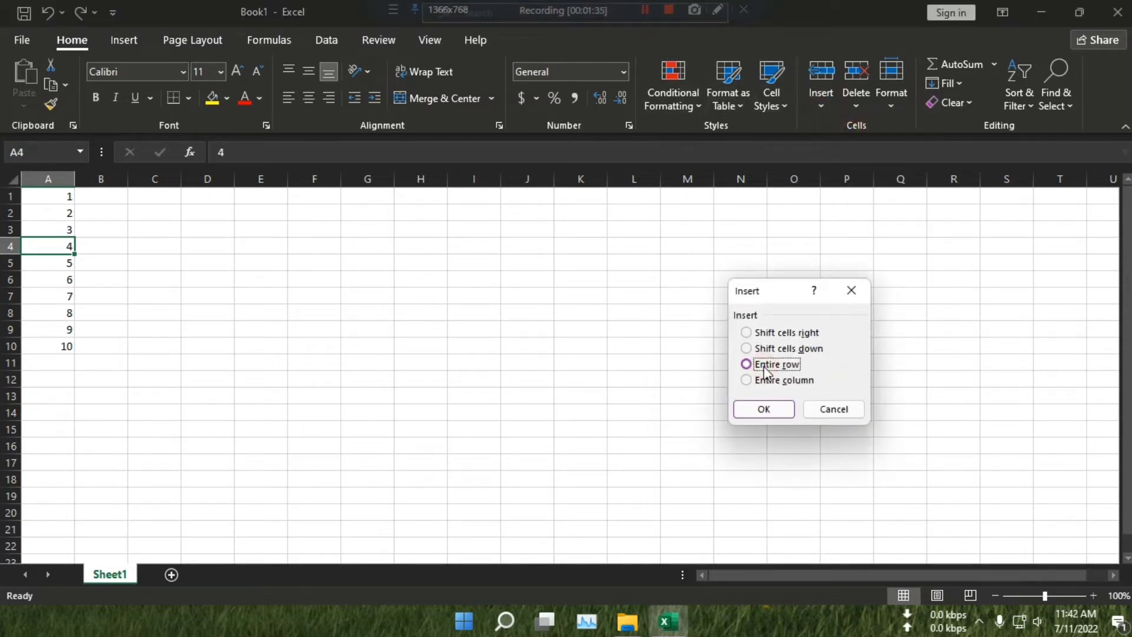
pyautogui.click(762, 410)
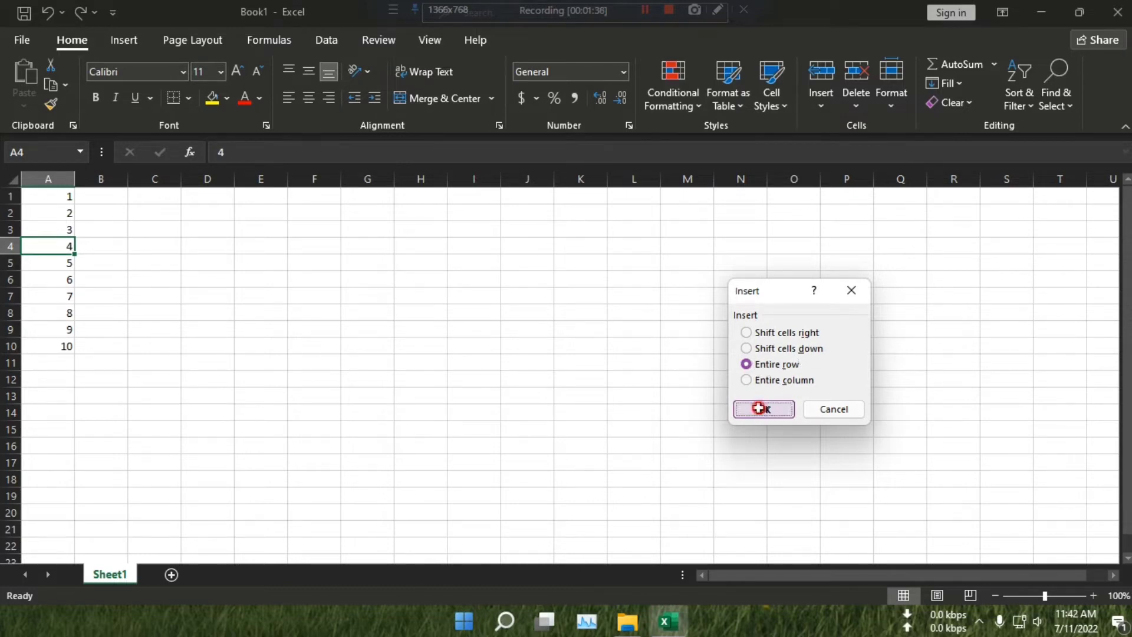
pyautogui.moveTo(44, 243); pyautogui.dragTo(918, 246)
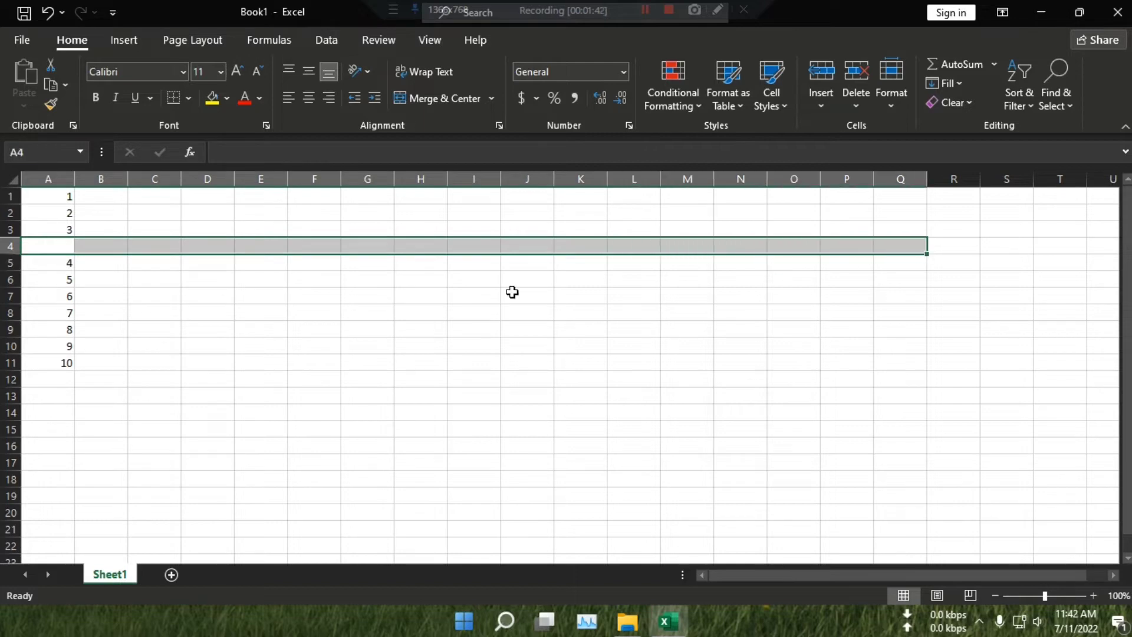
pyautogui.click(252, 294)
pyautogui.click(46, 13)
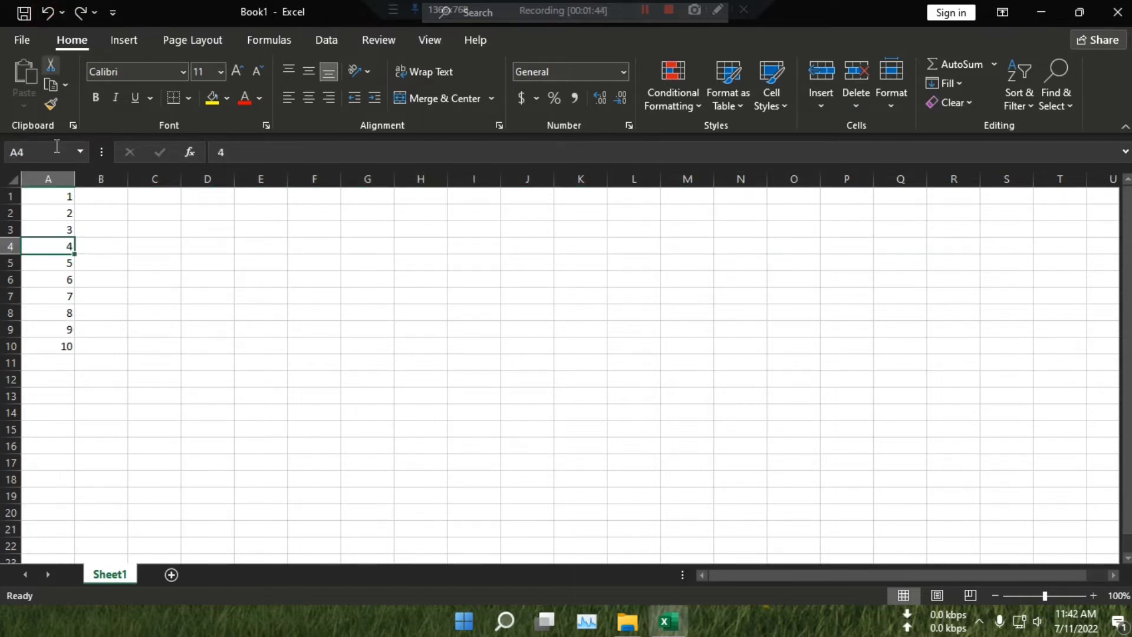
# Step: Insert a column at A4 using the Entire column option of Insert Cells, and undo the insertion
pyautogui.click(824, 98)
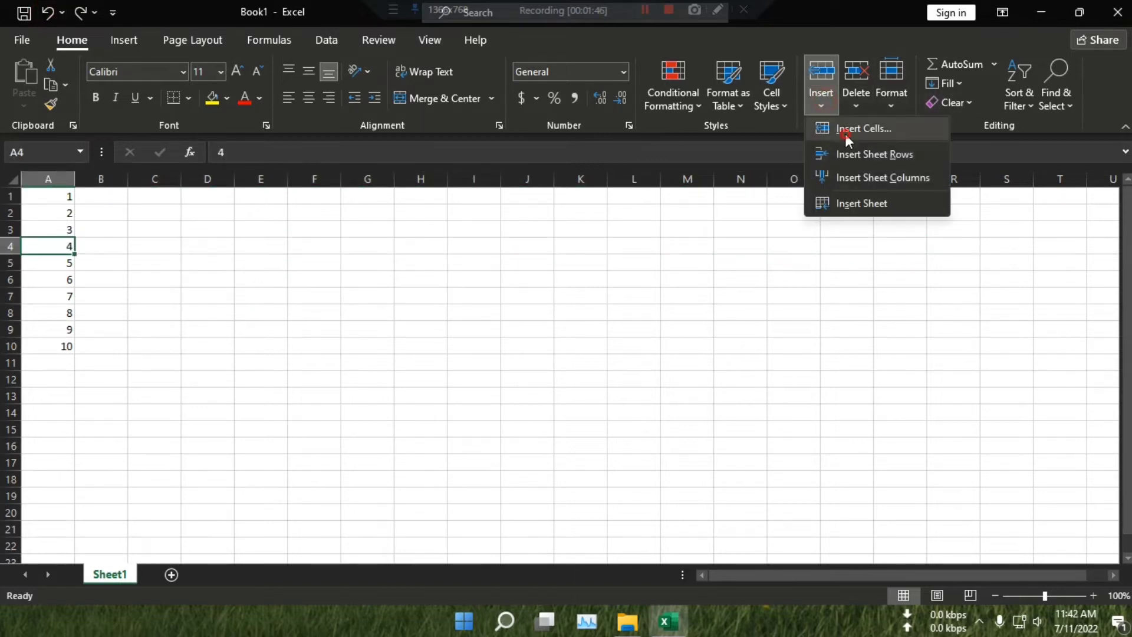
pyautogui.click(844, 130)
pyautogui.click(765, 380)
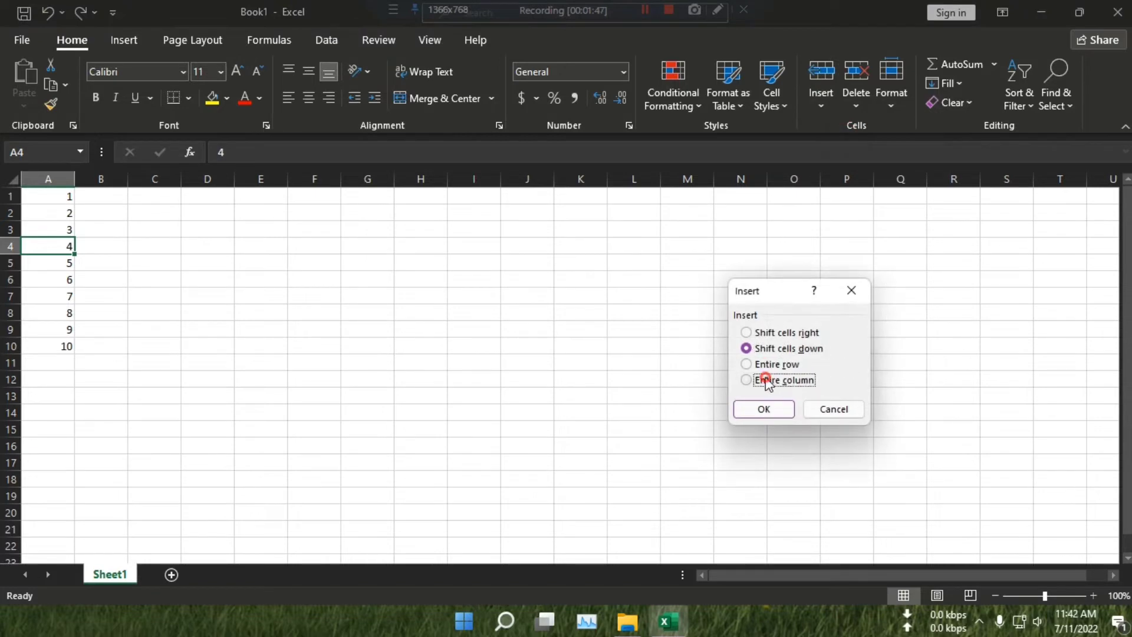
pyautogui.click(766, 409)
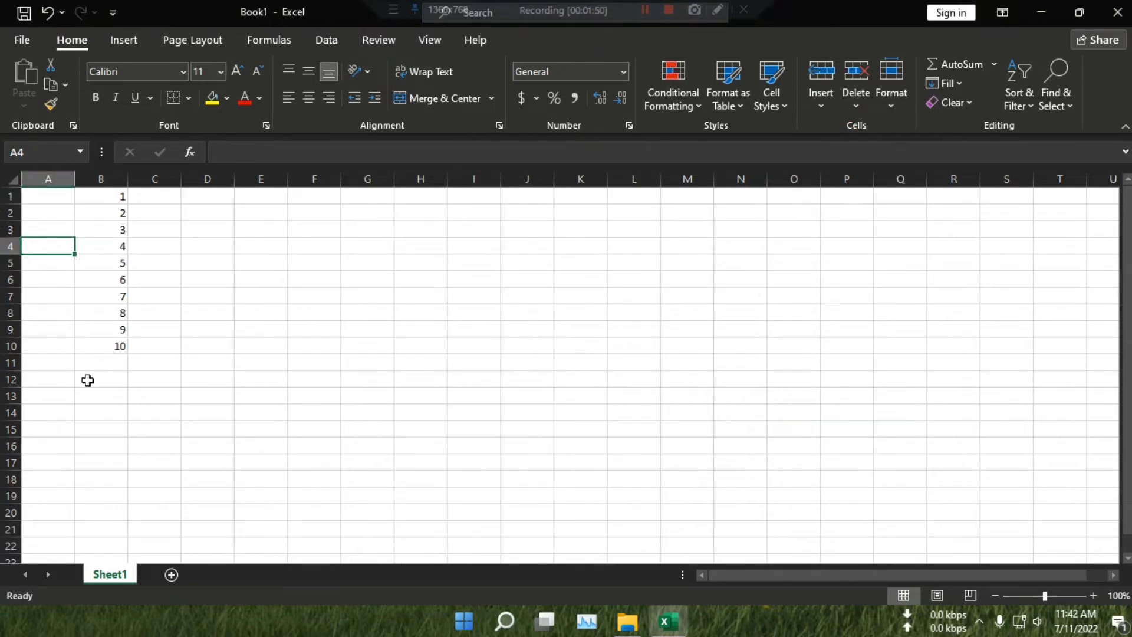
pyautogui.click(49, 13)
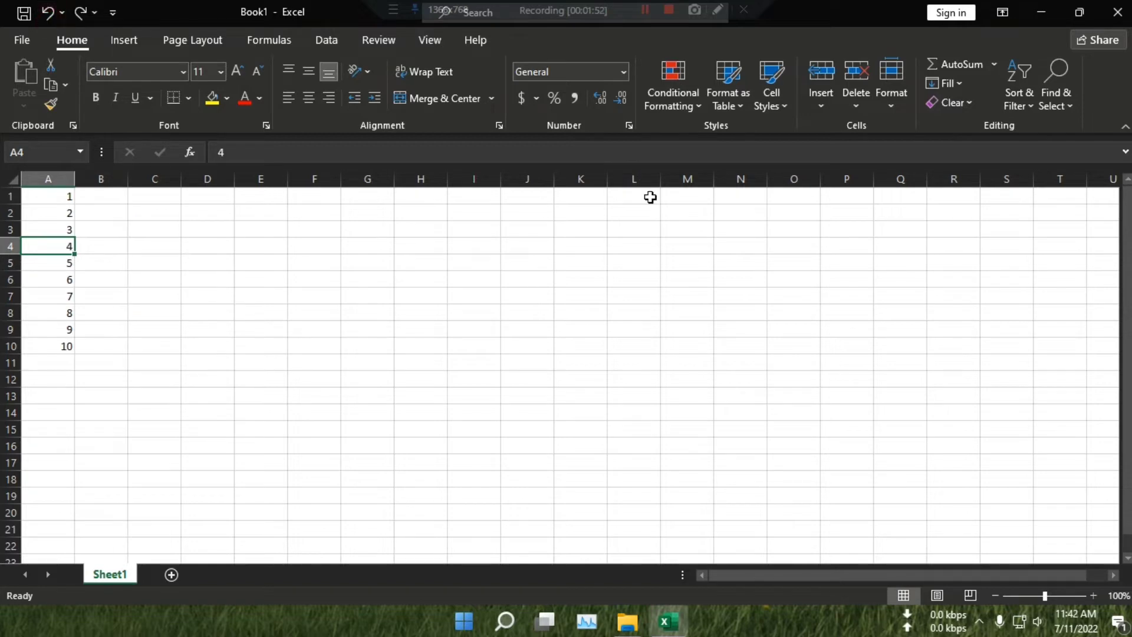
pyautogui.click(819, 105)
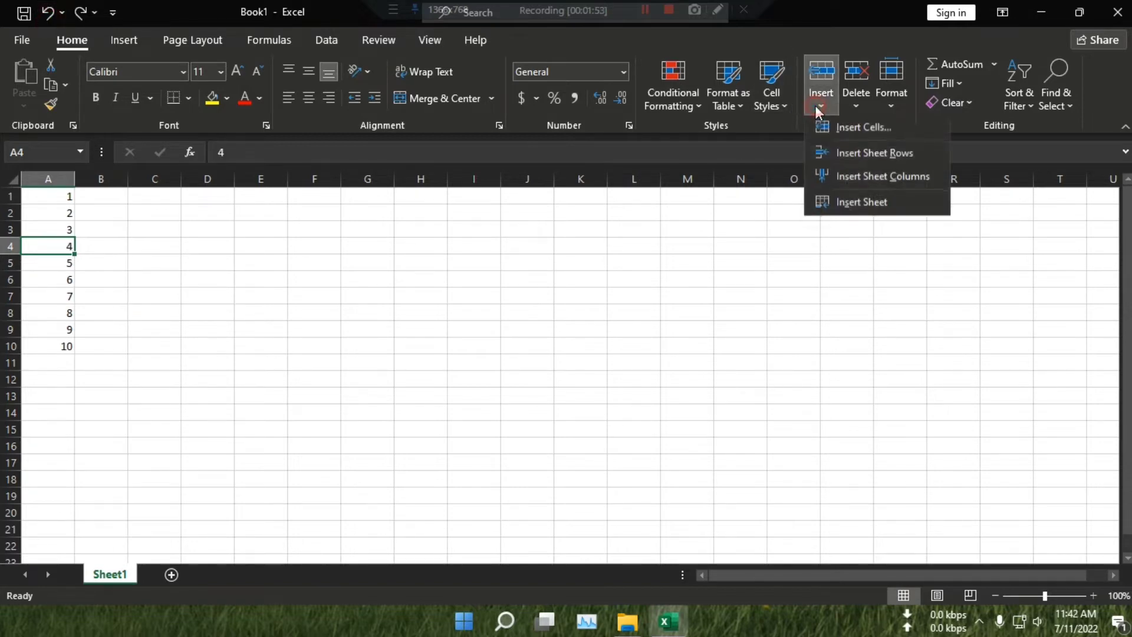
pyautogui.click(864, 130)
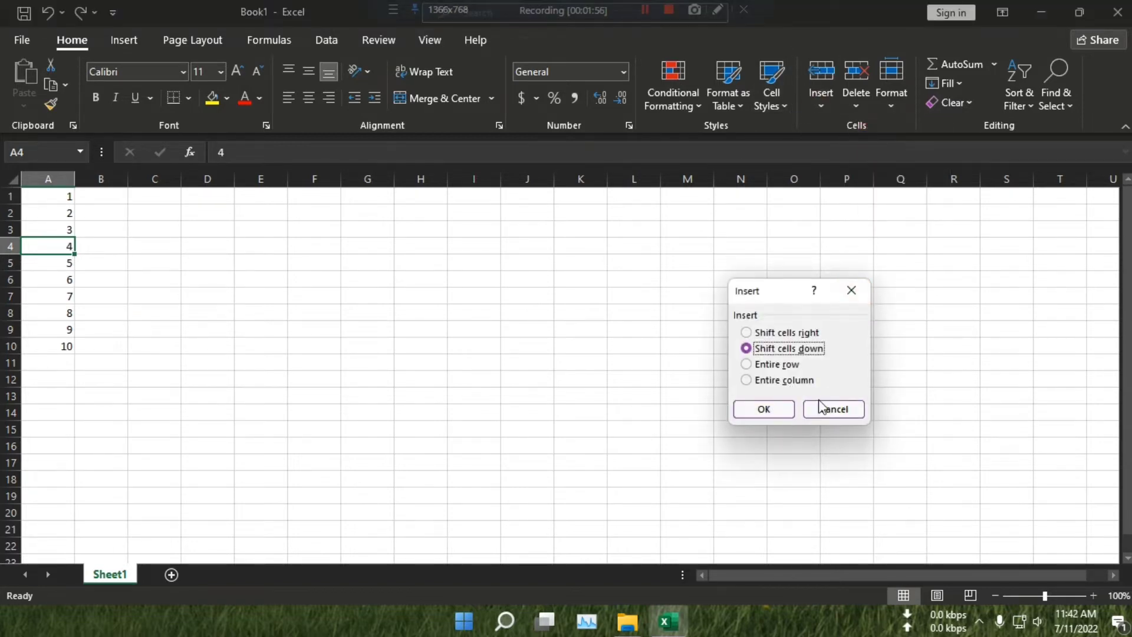
pyautogui.click(830, 409)
# Step: Insert a blank row above row 4 with the Insert Sheet Rows command, and undo the insertion
pyautogui.click(831, 104)
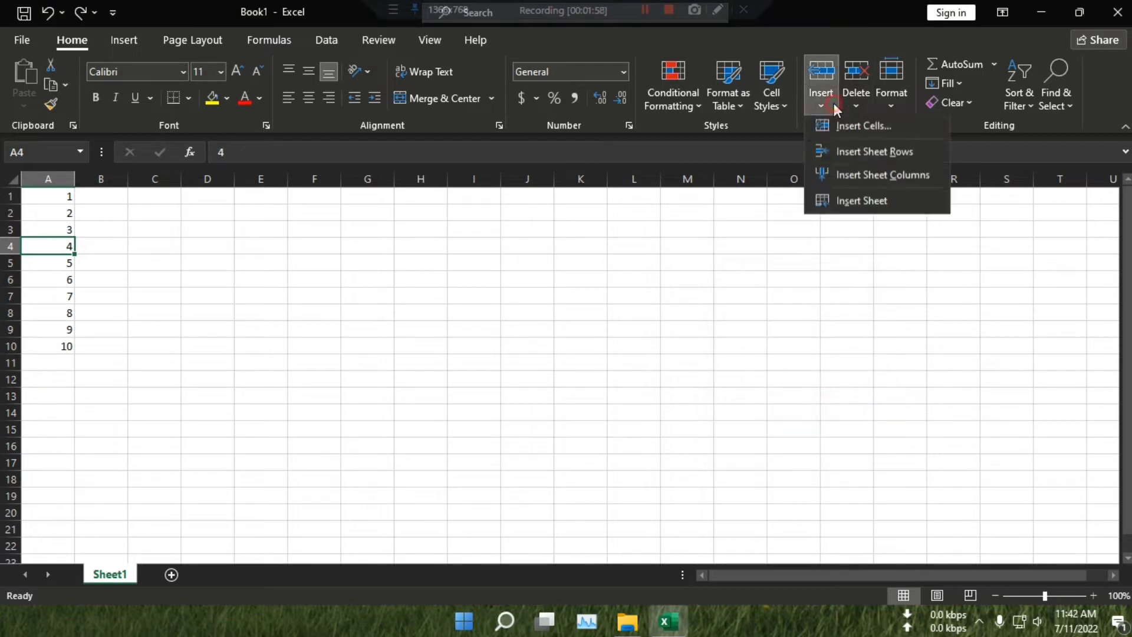
pyautogui.click(889, 158)
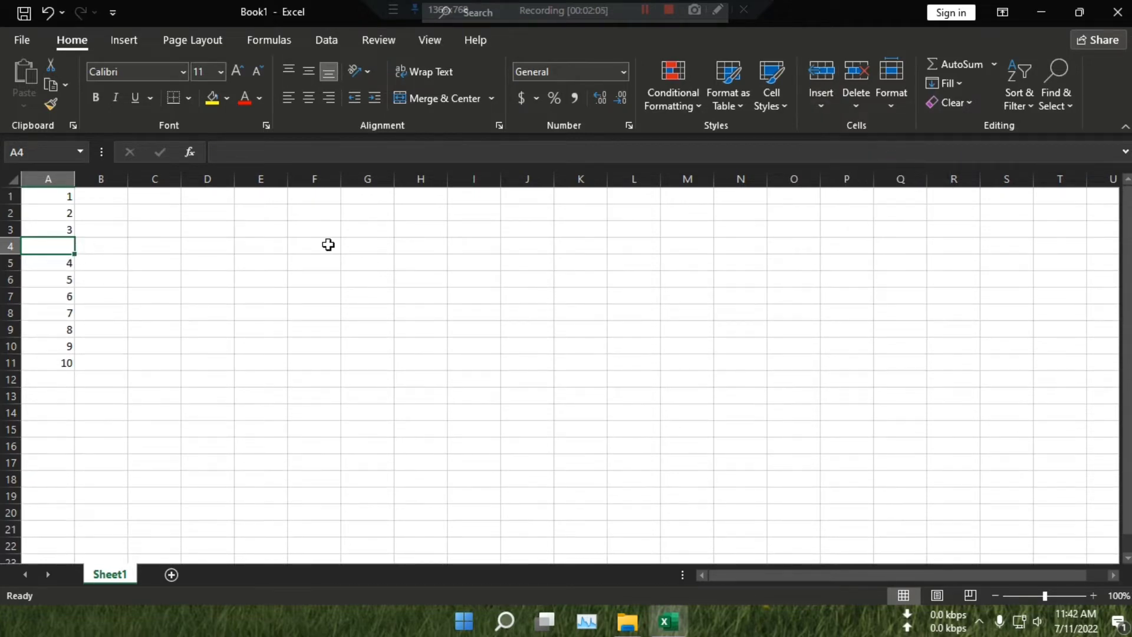
pyautogui.click(47, 12)
# Step: Insert a new worksheet into the workbook and move Sheet1 in front of it
pyautogui.click(820, 97)
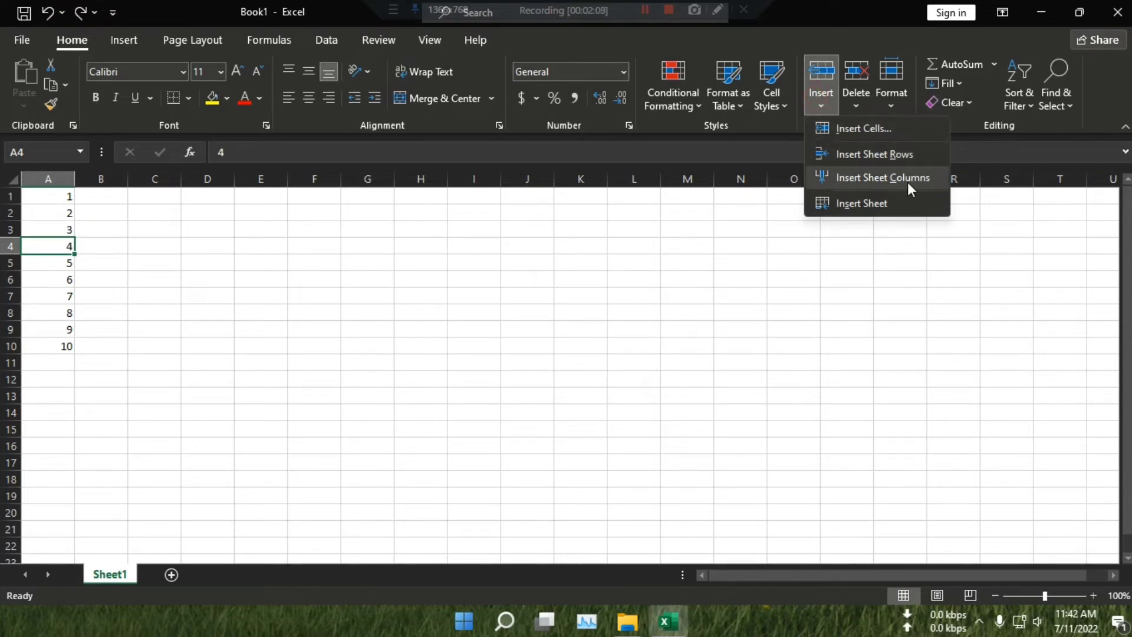
pyautogui.click(879, 205)
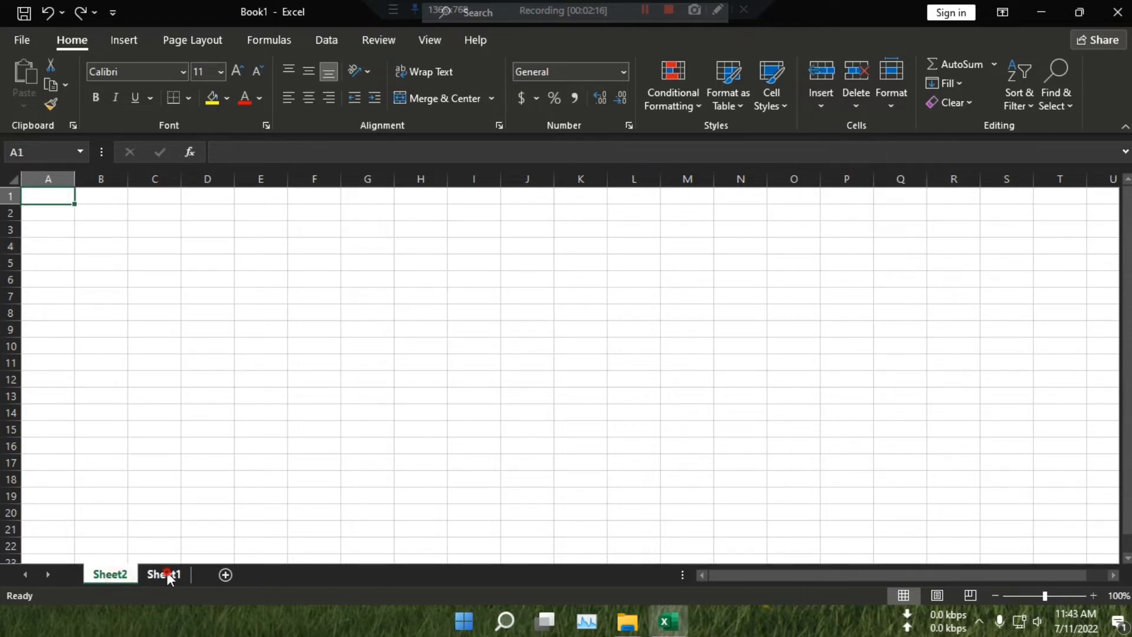
pyautogui.click(164, 574)
pyautogui.click(109, 573)
pyautogui.click(164, 574)
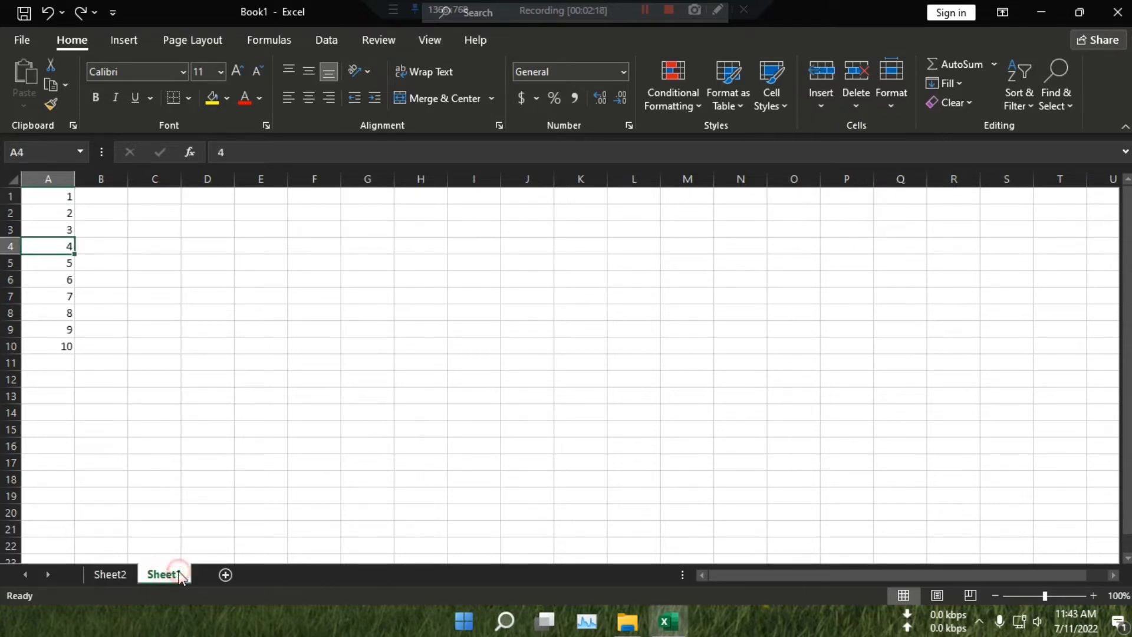
pyautogui.click(128, 571)
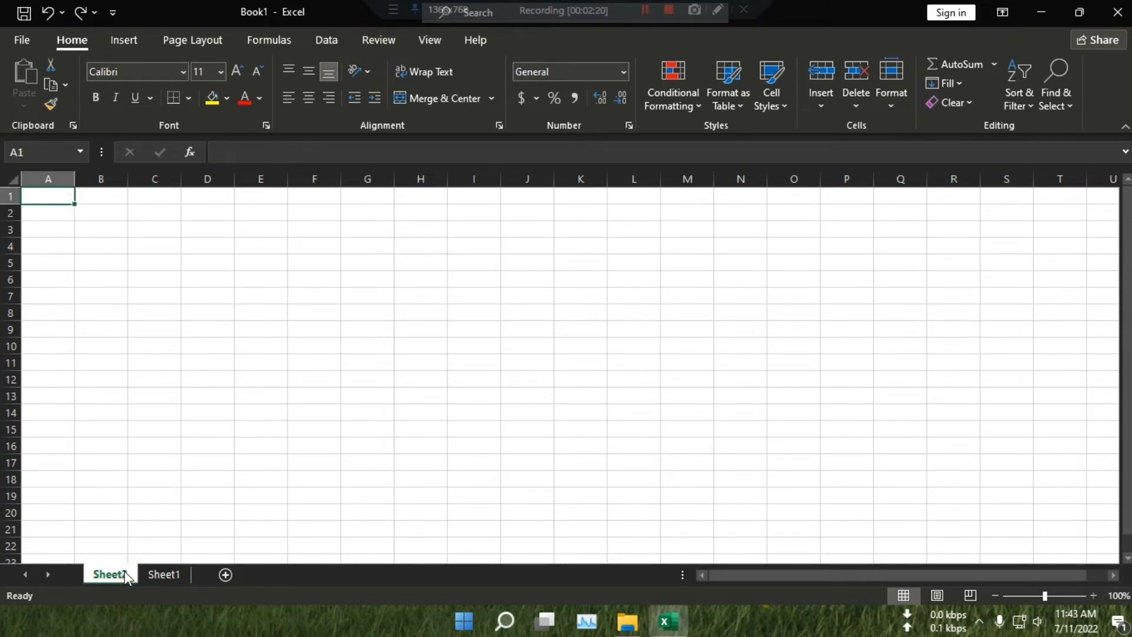
pyautogui.moveTo(179, 571); pyautogui.dragTo(123, 571)
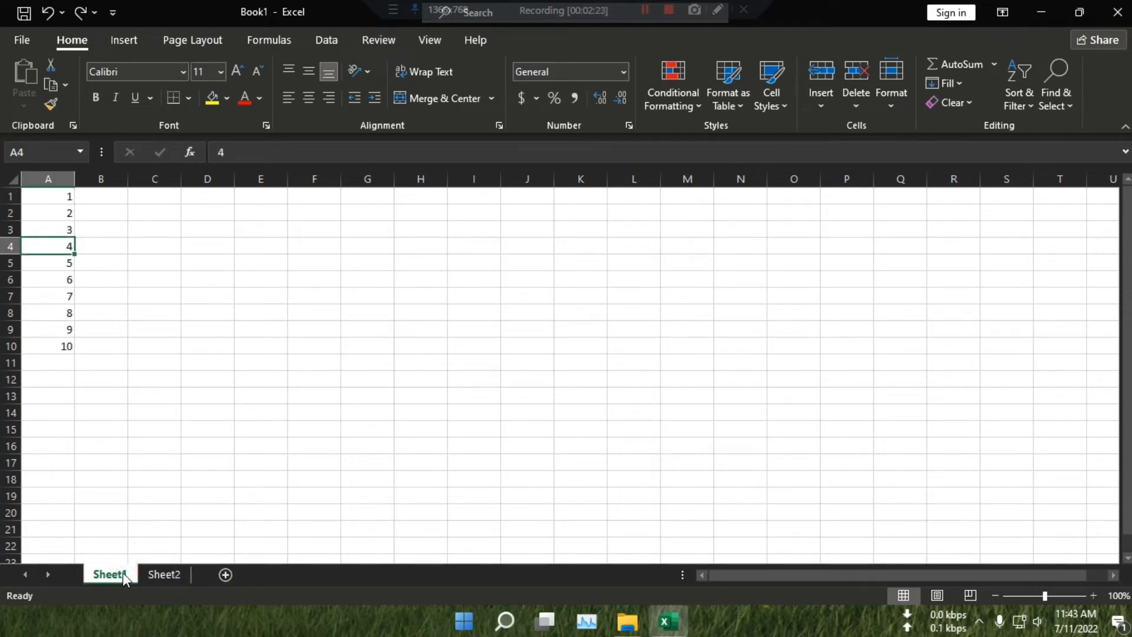
# Step: Delete cell A4 using the Shift cells left option of Delete Cells, and undo the deletion
pyautogui.click(819, 112)
pyautogui.click(872, 259)
pyautogui.click(865, 102)
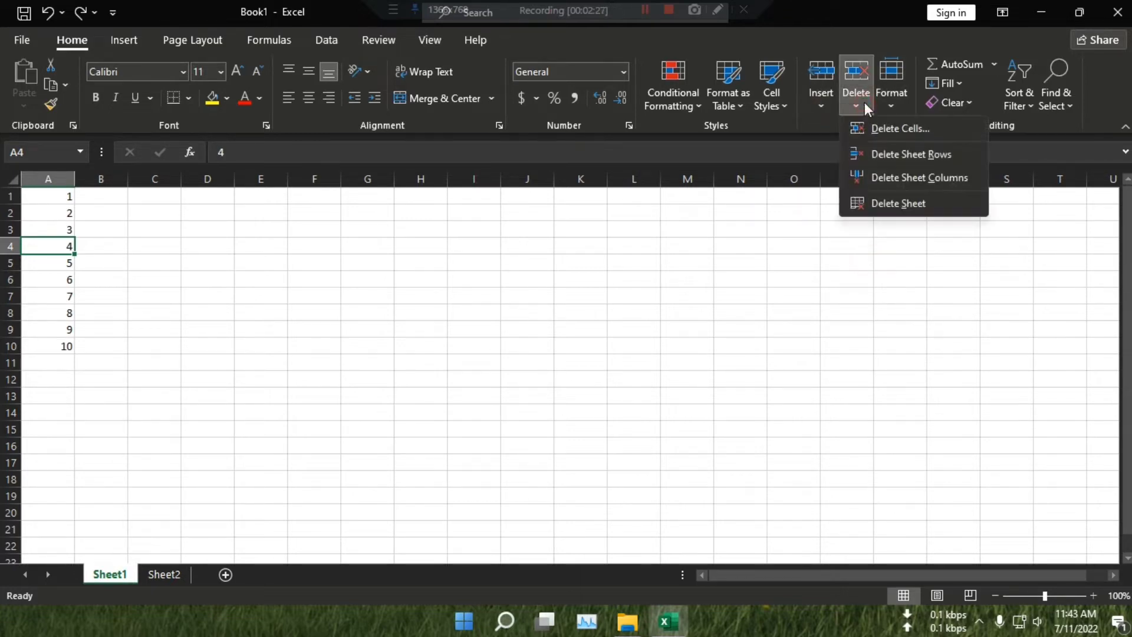
pyautogui.click(940, 133)
pyautogui.click(760, 338)
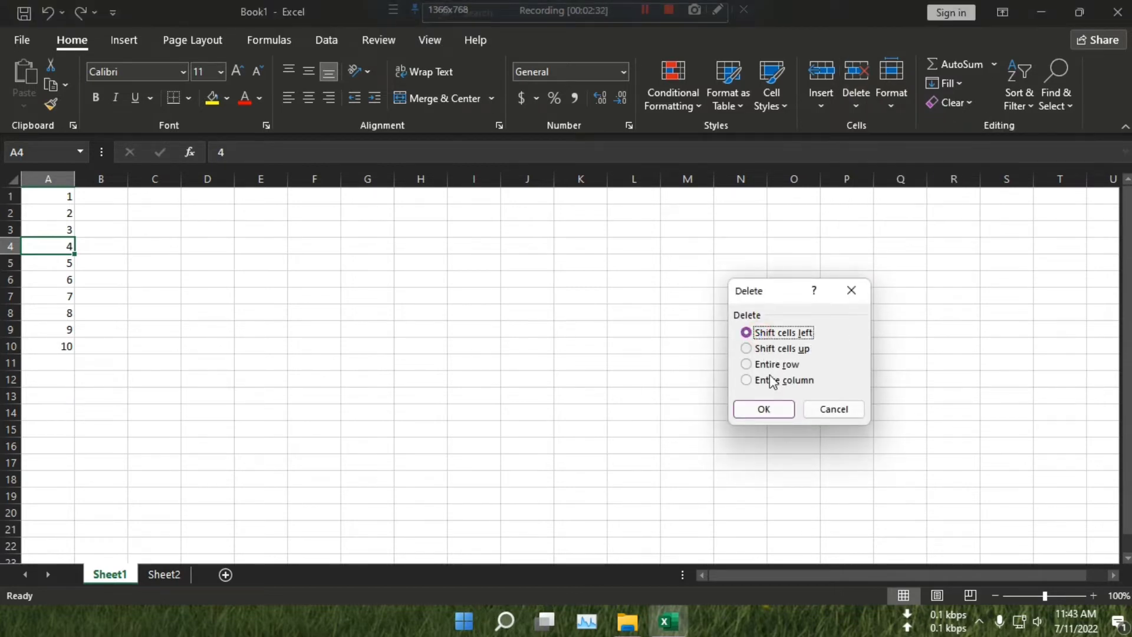
pyautogui.click(774, 409)
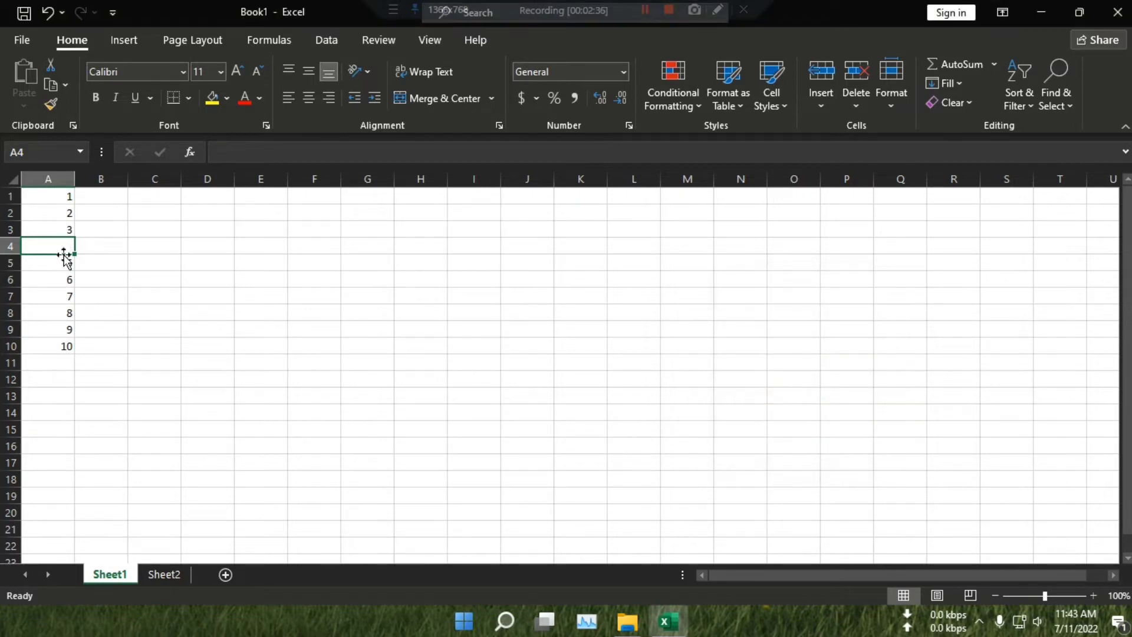
pyautogui.click(46, 13)
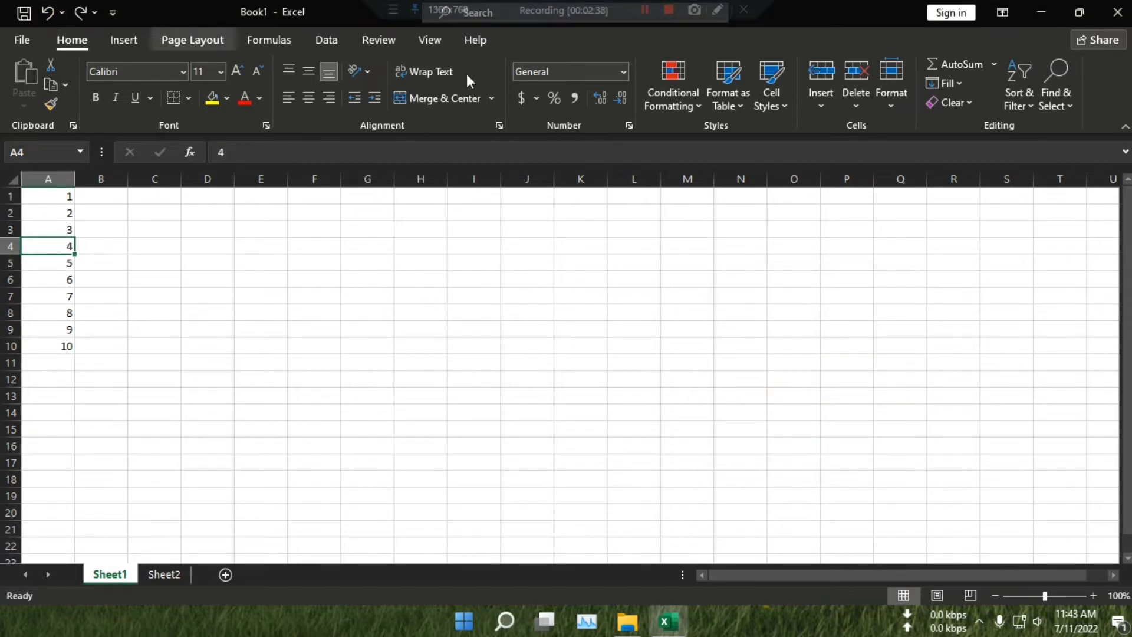
# Step: Delete cell A4 using the Shift cells up option of Delete Cells, and undo the deletion
pyautogui.click(856, 105)
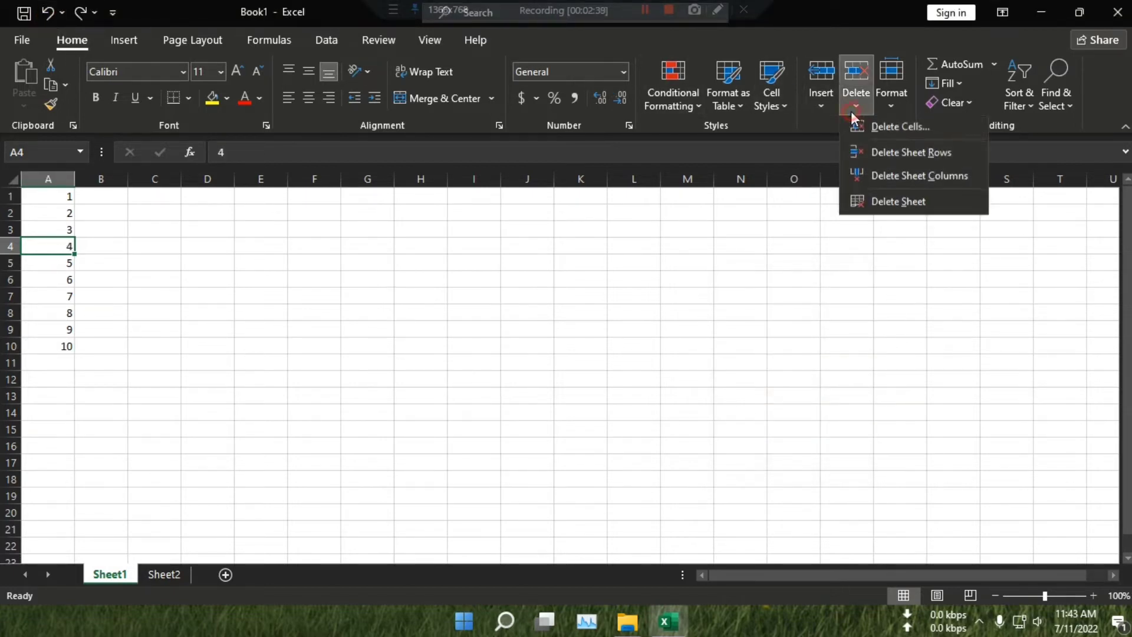
pyautogui.click(895, 130)
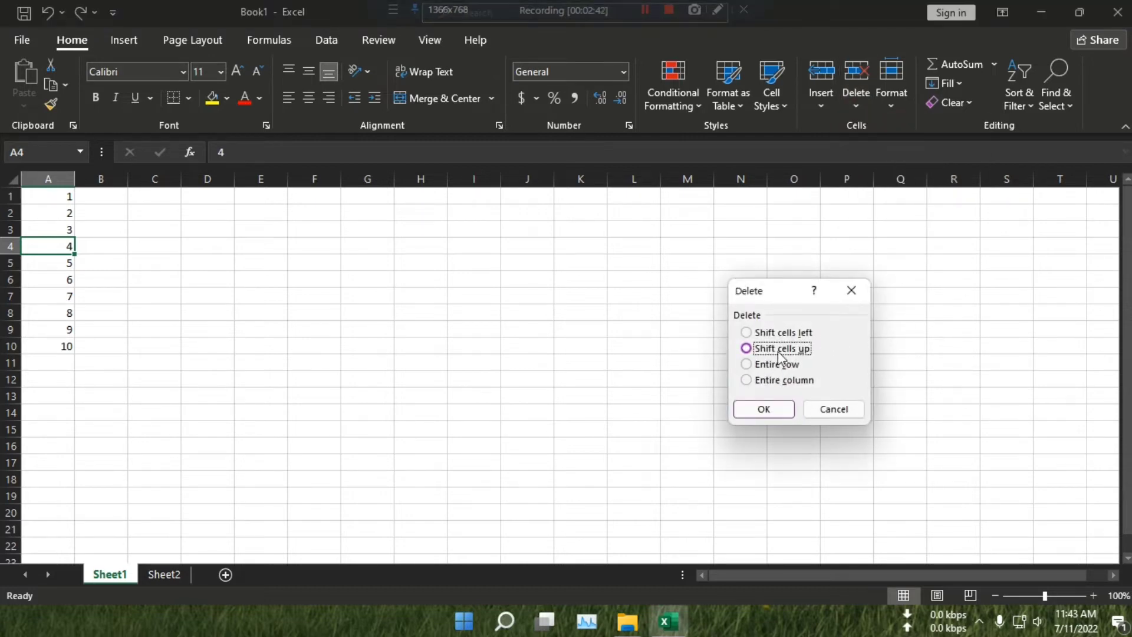
pyautogui.click(755, 408)
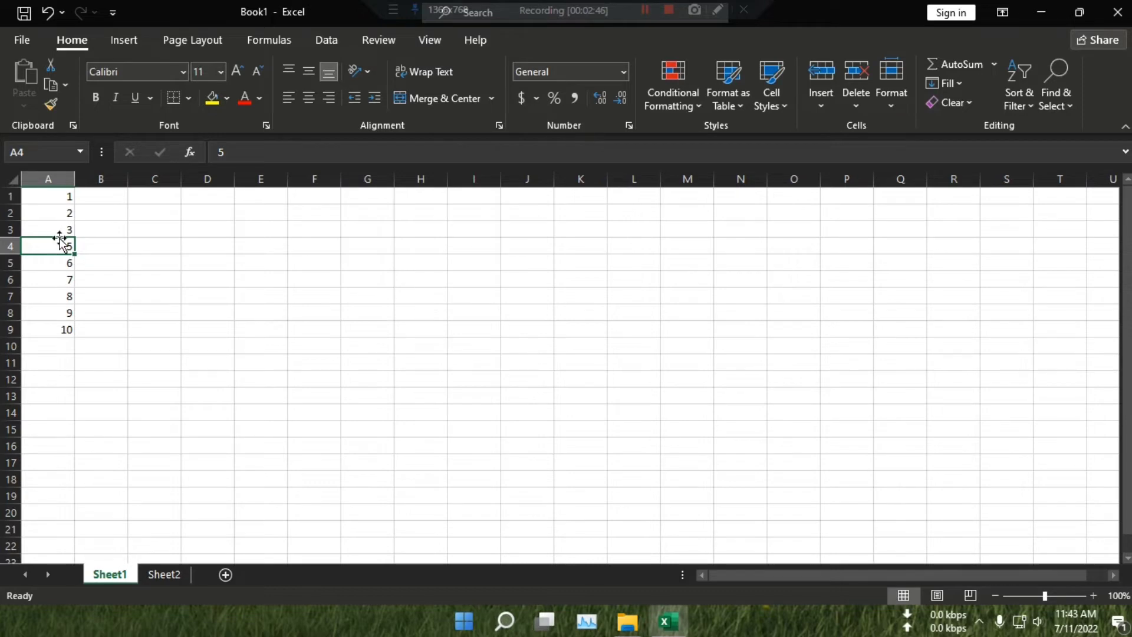
pyautogui.click(46, 13)
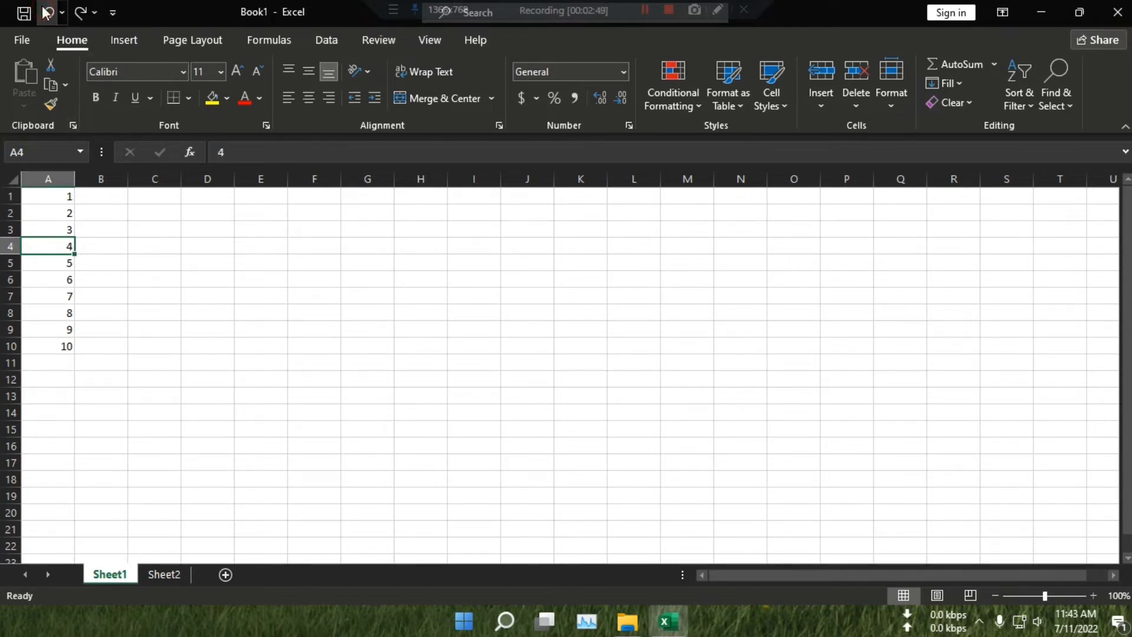
# Step: Delete column A with the Delete Sheet Columns command, and undo the deletion
pyautogui.click(856, 100)
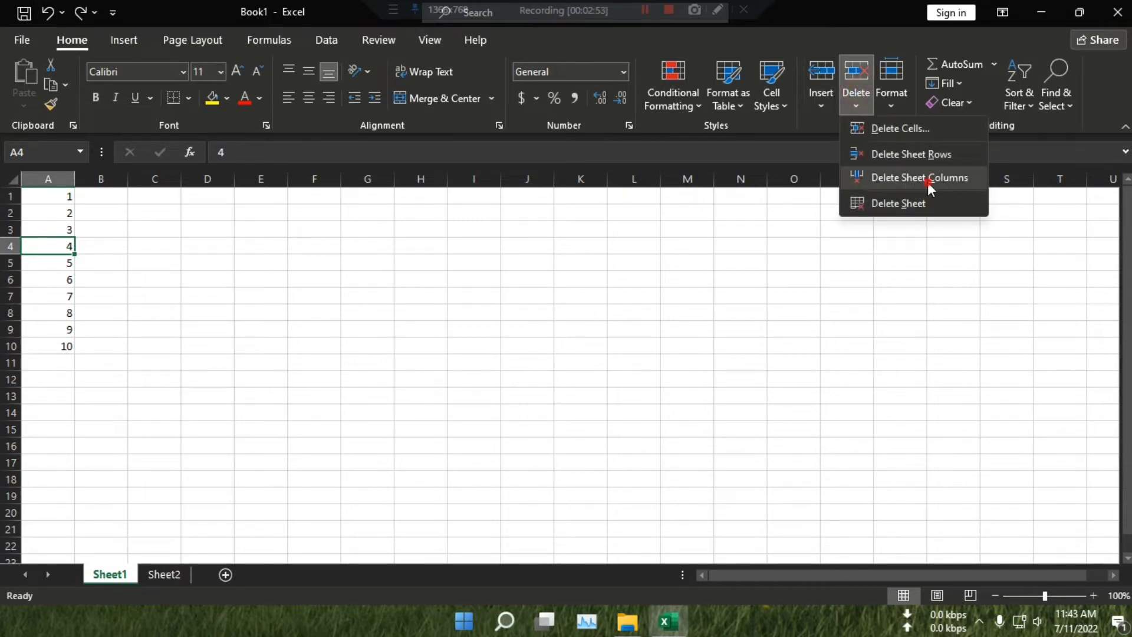
pyautogui.click(928, 178)
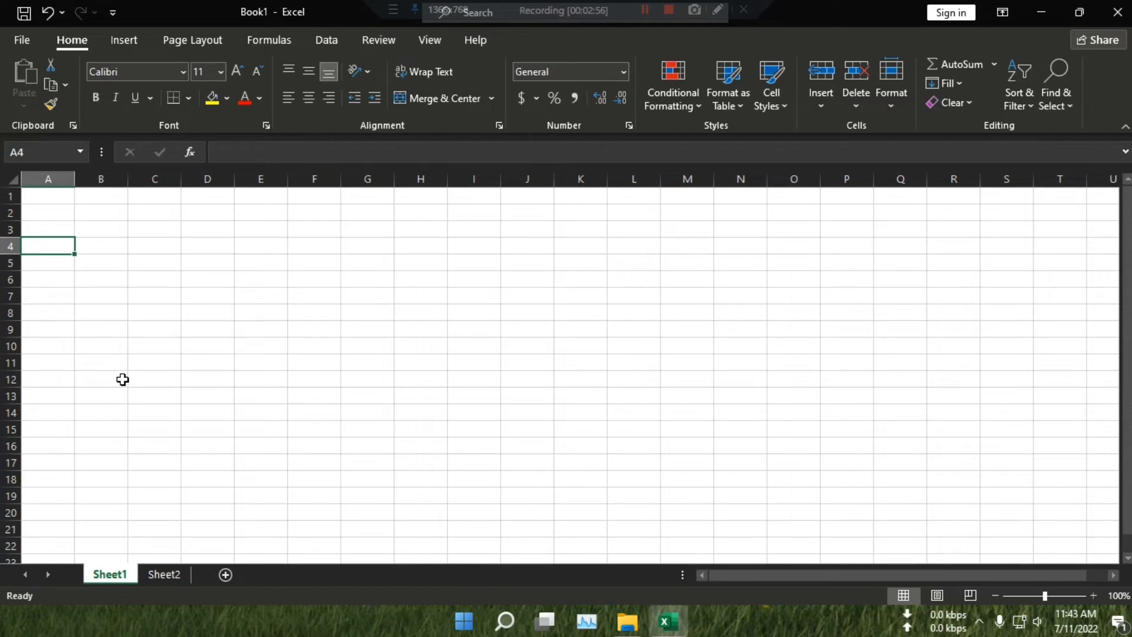
pyautogui.click(46, 12)
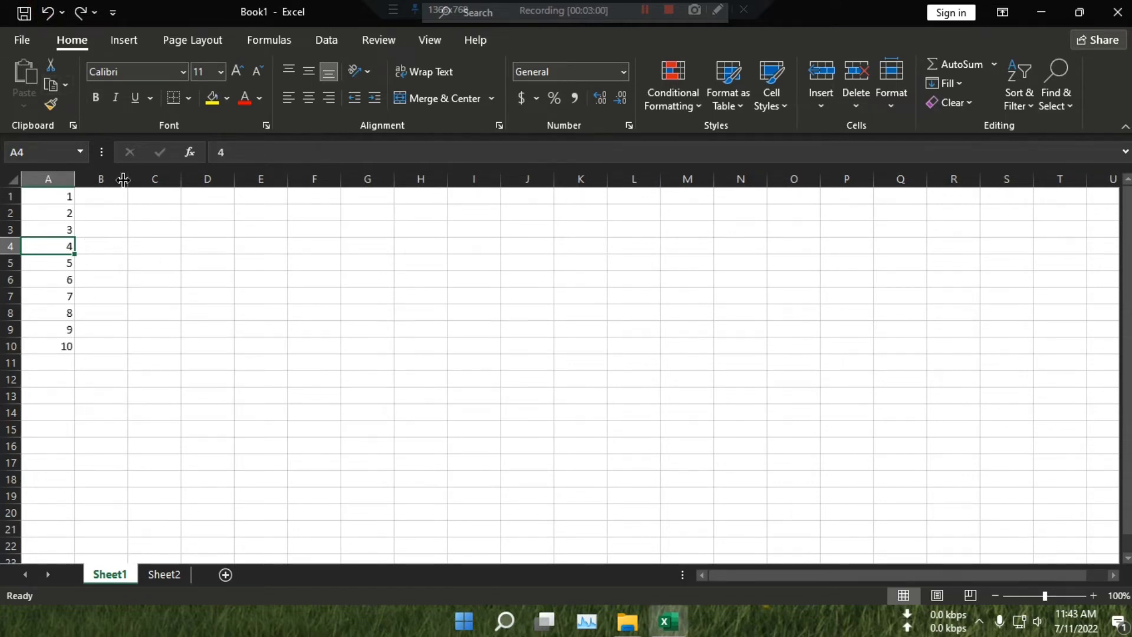
pyautogui.click(868, 103)
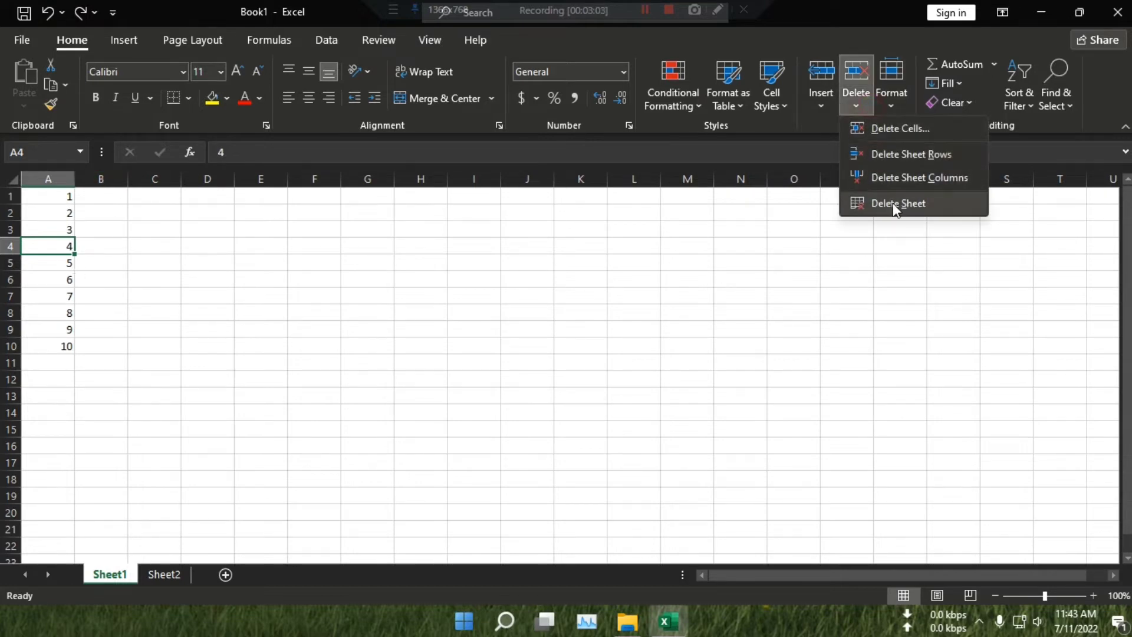
pyautogui.click(891, 126)
pyautogui.click(833, 409)
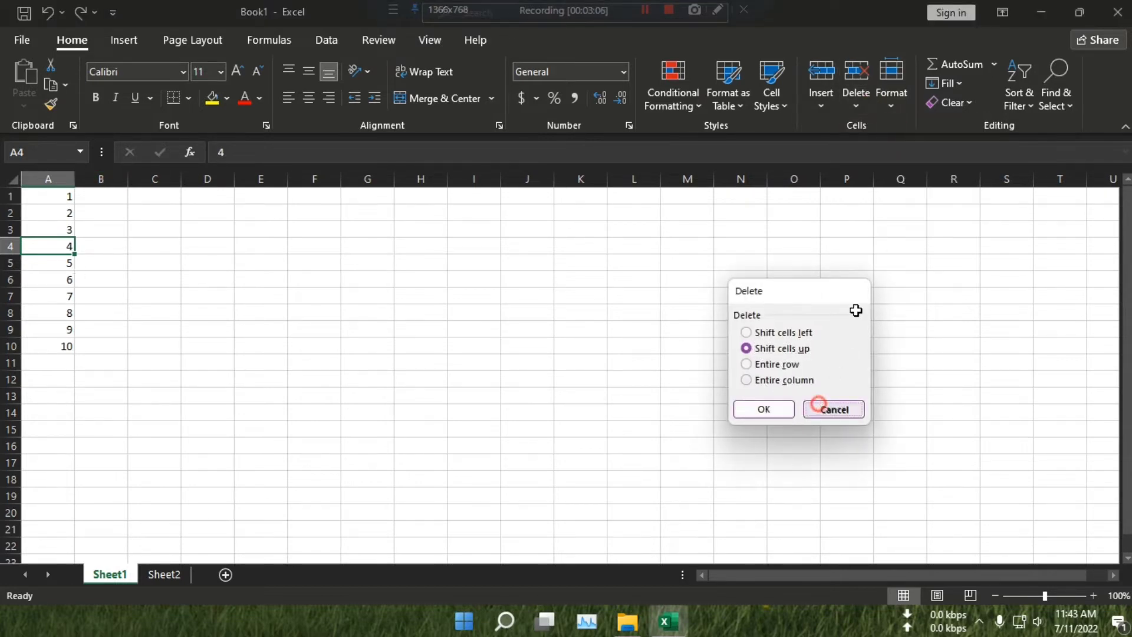
# Step: Delete the empty worksheet Sheet2 from the workbook with the Delete Sheet command
pyautogui.click(866, 112)
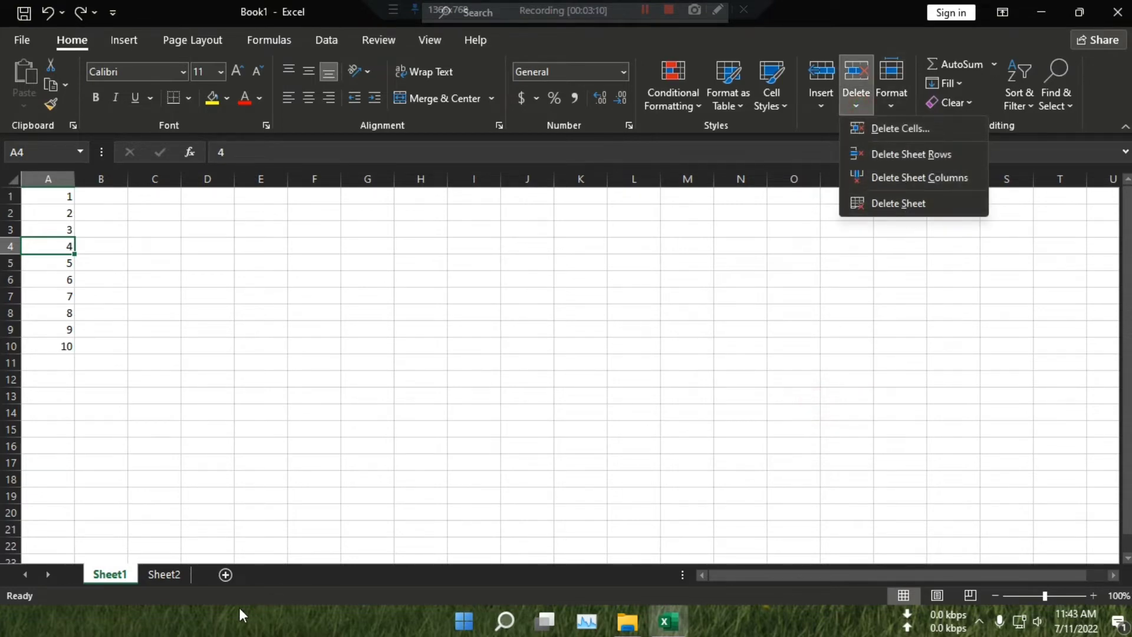
pyautogui.click(153, 572)
pyautogui.click(153, 572)
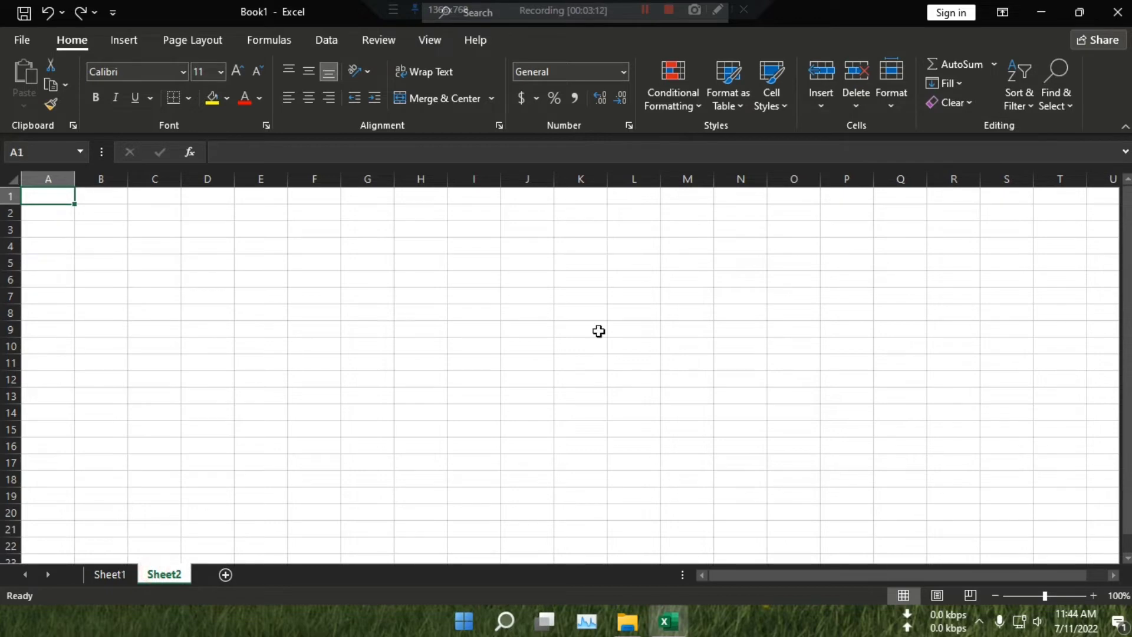
pyautogui.click(862, 117)
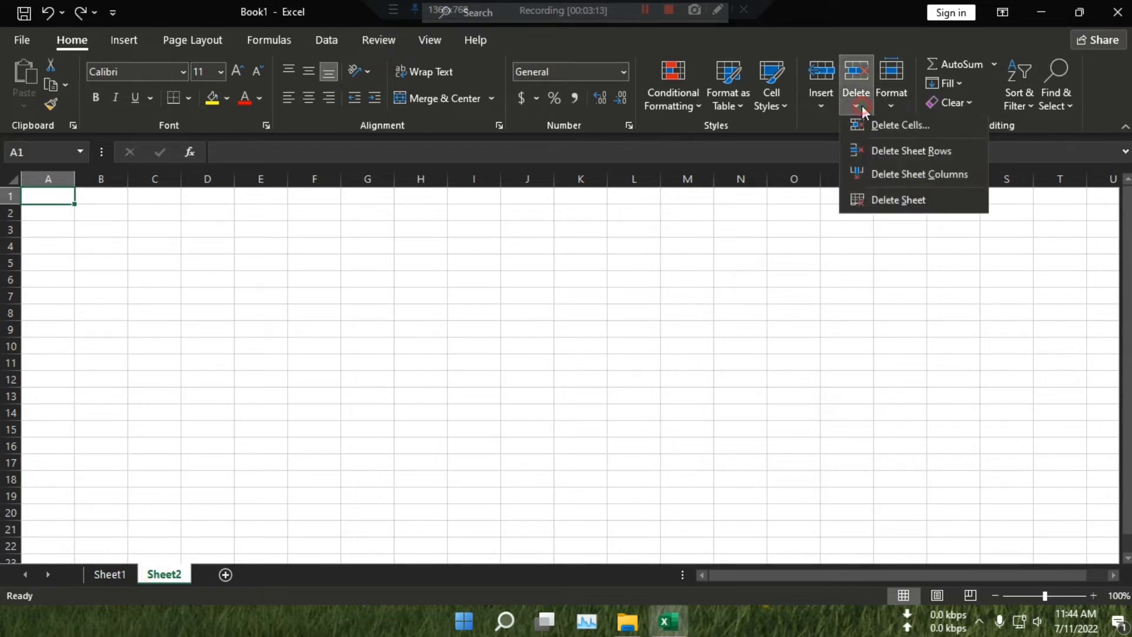
pyautogui.click(885, 212)
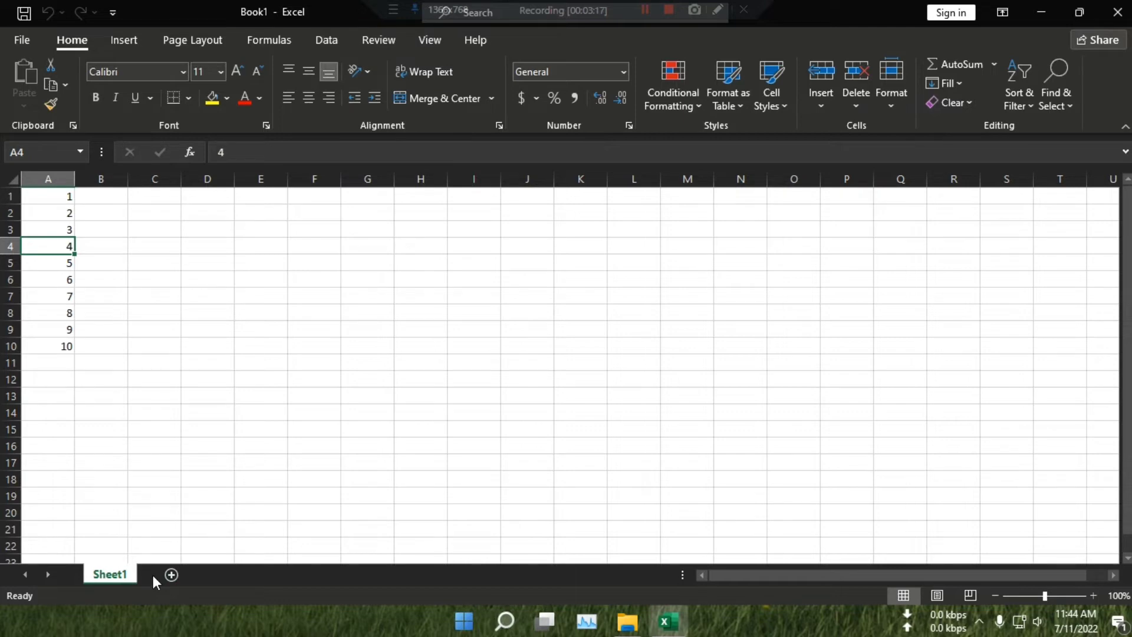
# Step: Open the Row Height setting for row 4 and cancel it
pyautogui.click(907, 105)
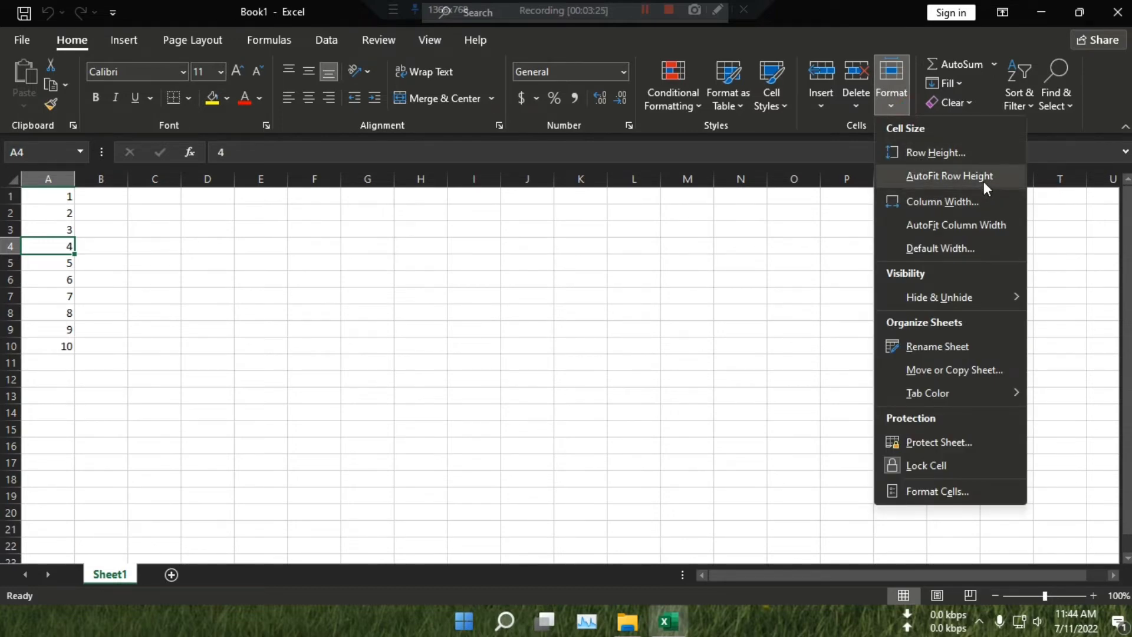
pyautogui.click(918, 155)
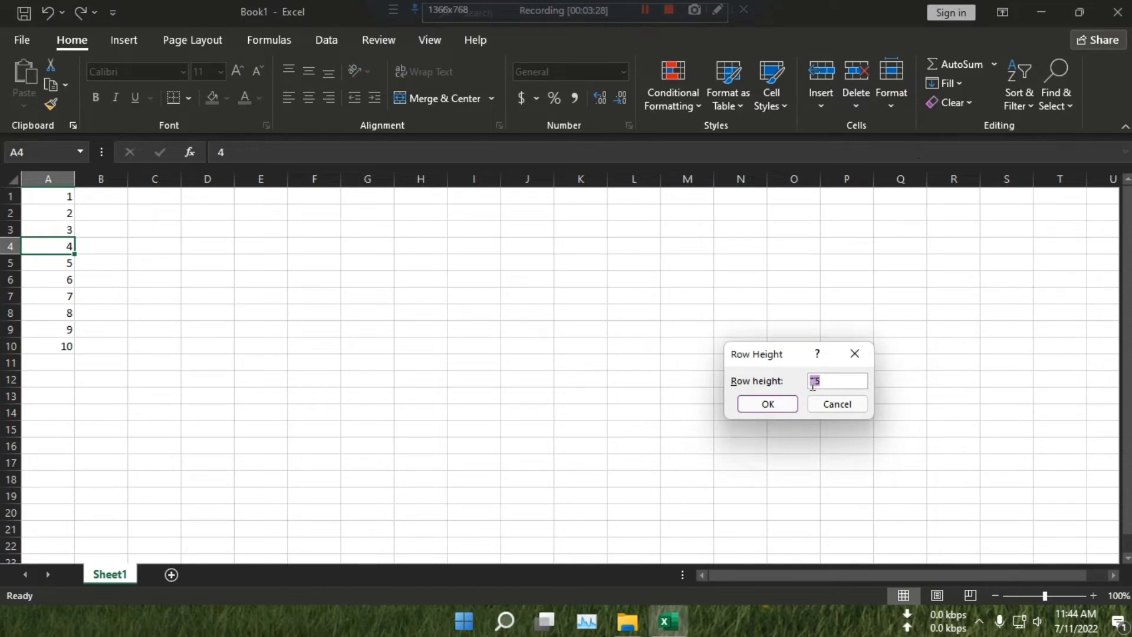
pyautogui.click(838, 405)
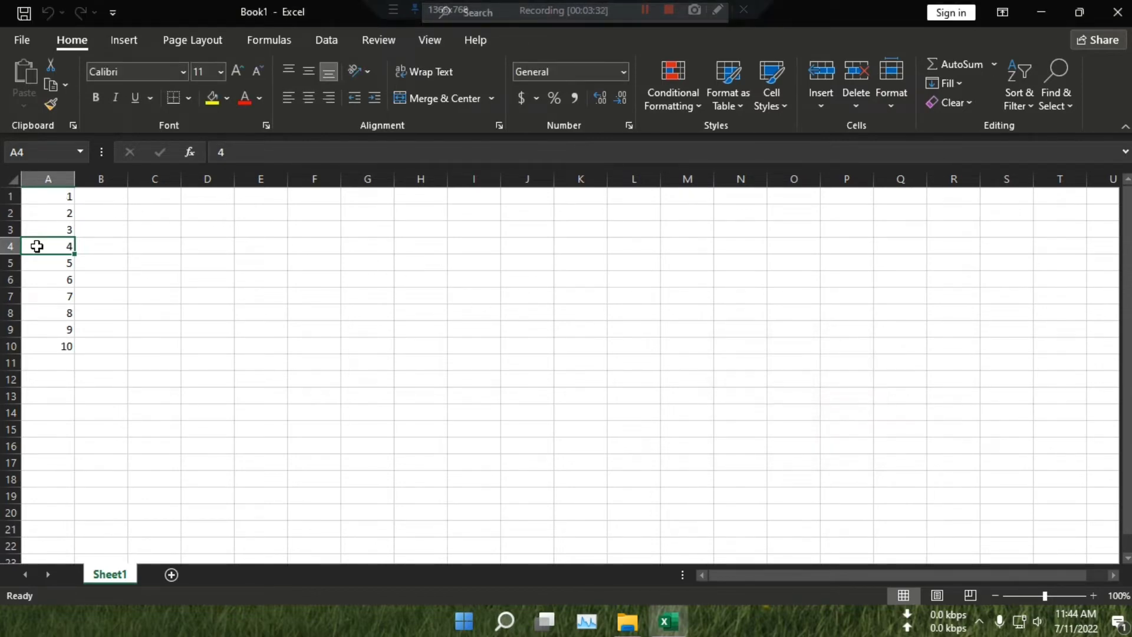
# Step: Reduce the height of row 4 slightly by hand and restore it to match the other rows
pyautogui.moveTo(14, 254)
pyautogui.mouseDown()
pyautogui.moveTo(10, 315)
pyautogui.moveTo(13, 253)
pyautogui.mouseUp()
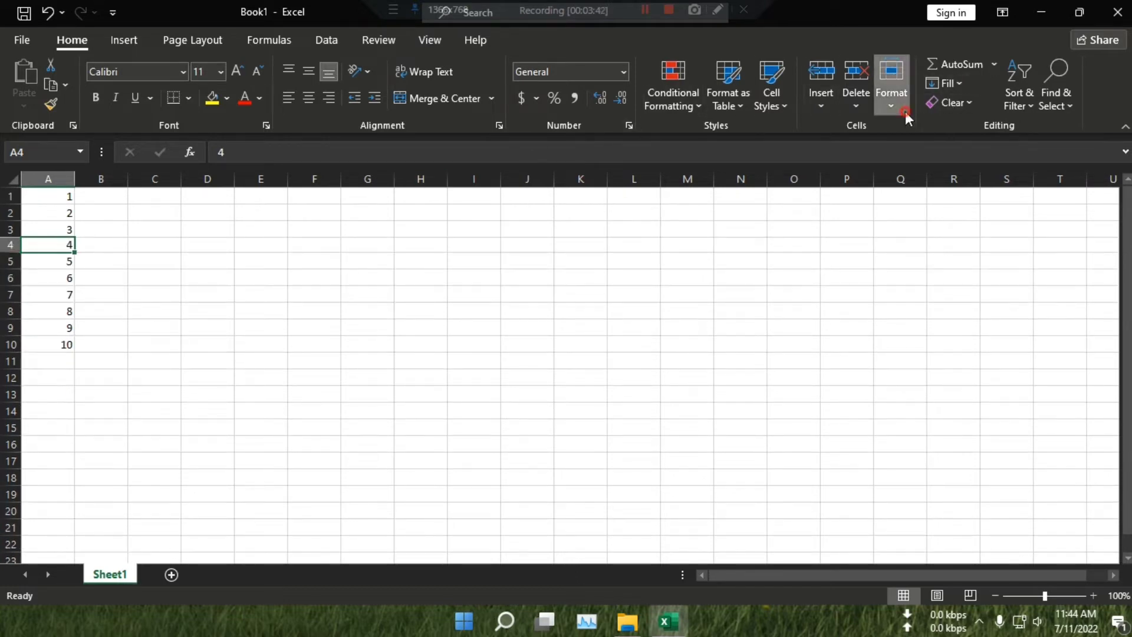
pyautogui.click(891, 83)
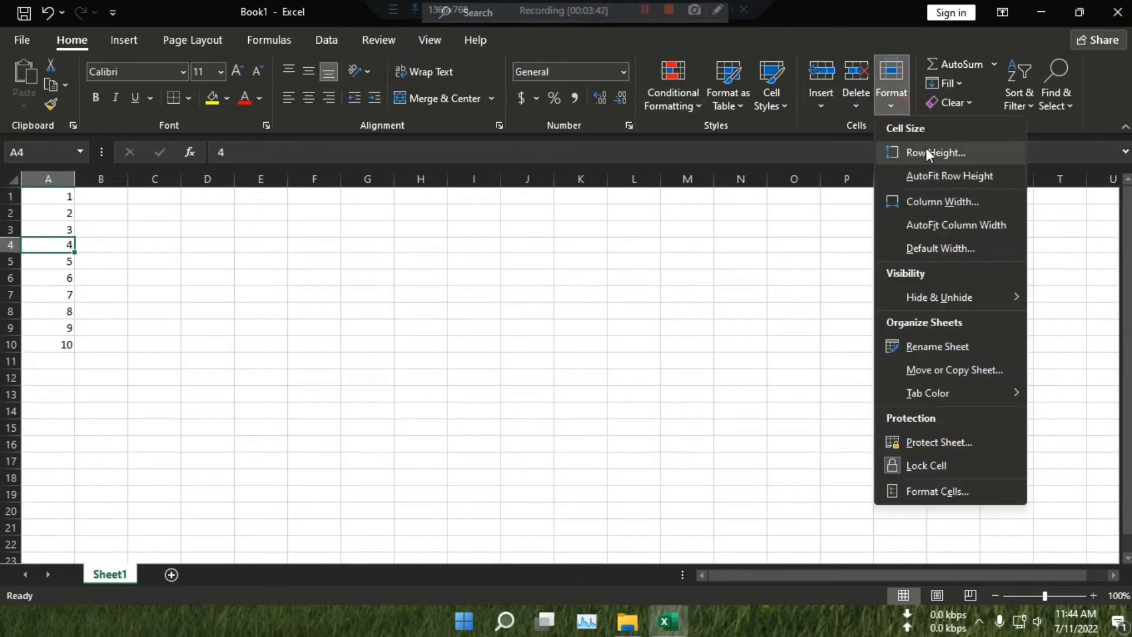
pyautogui.click(17, 252)
pyautogui.moveTo(18, 251); pyautogui.dragTo(17, 253)
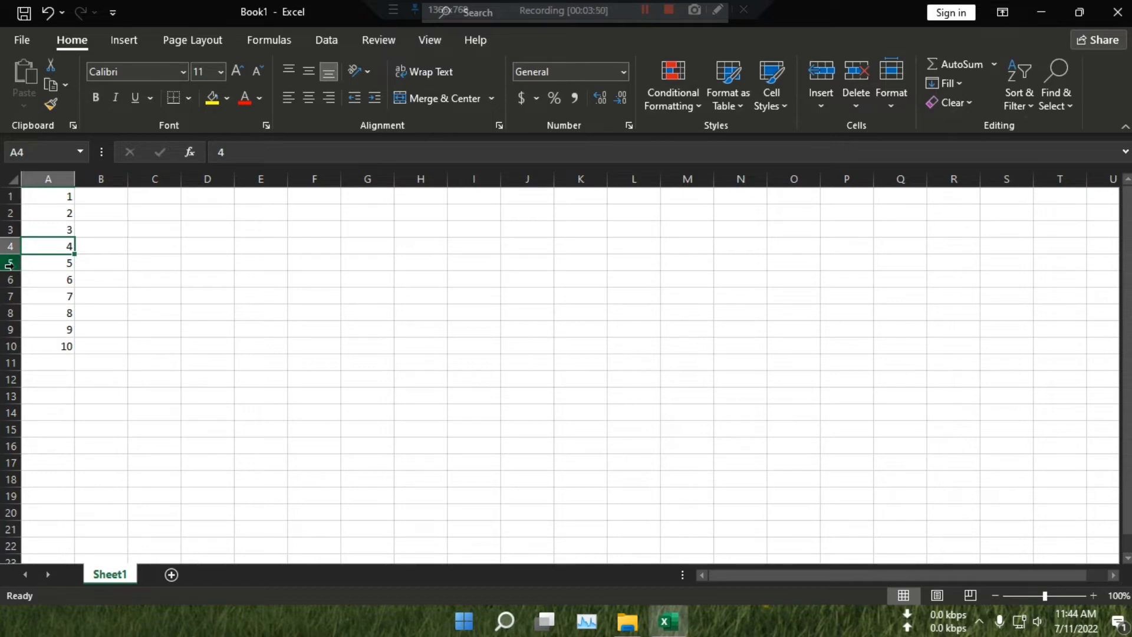
# Step: Enlarge row 5 by hand to about one and a half times its height and restore it to match the other rows
pyautogui.moveTo(13, 269); pyautogui.dragTo(18, 279)
pyautogui.click(178, 325)
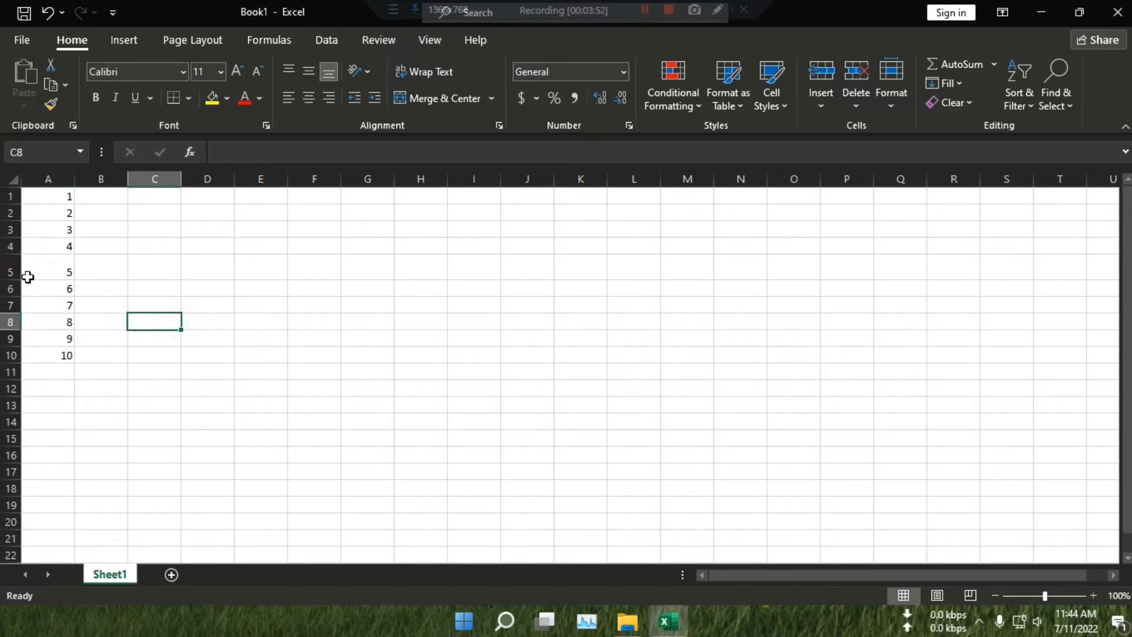
pyautogui.moveTo(12, 280); pyautogui.dragTo(12, 272)
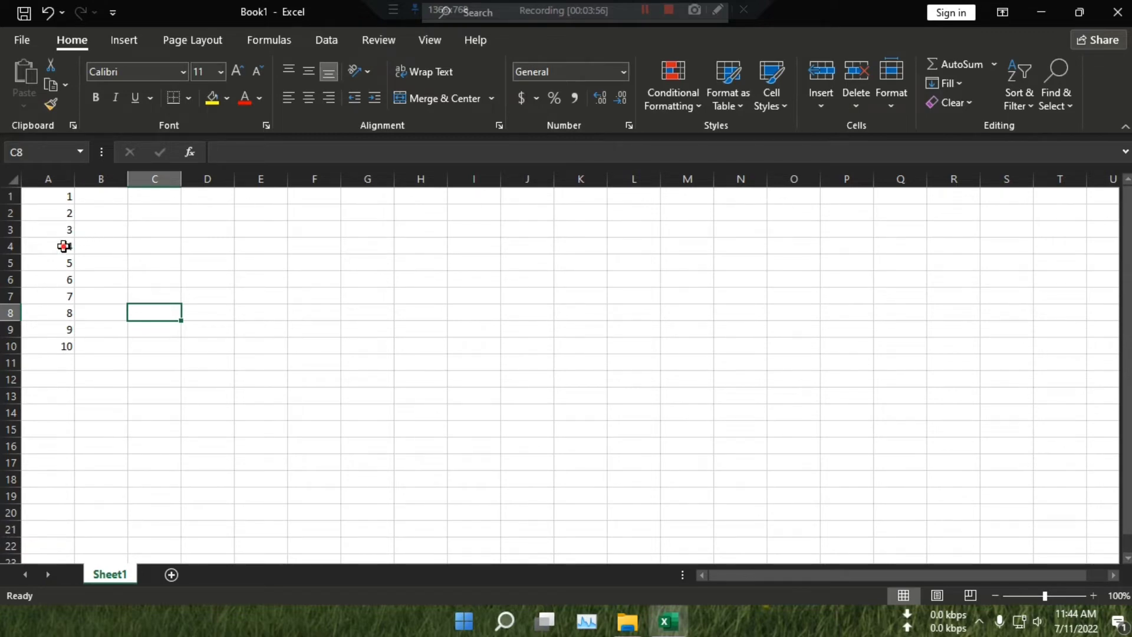
# Step: Narrow column A to fit its numbers, and widen it by hand to slightly less than the neighbouring columns
pyautogui.click(29, 246)
pyautogui.click(890, 101)
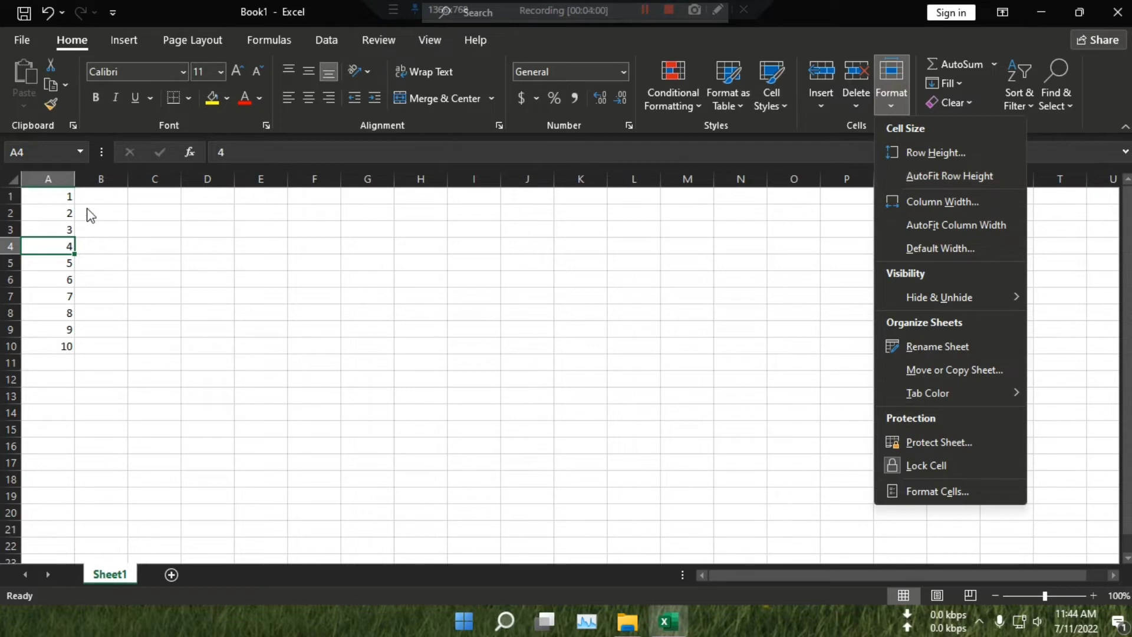
pyautogui.moveTo(74, 180)
pyautogui.mouseDown()
pyautogui.moveTo(159, 185)
pyautogui.moveTo(69, 184)
pyautogui.mouseUp()
pyautogui.doubleClick(70, 184)
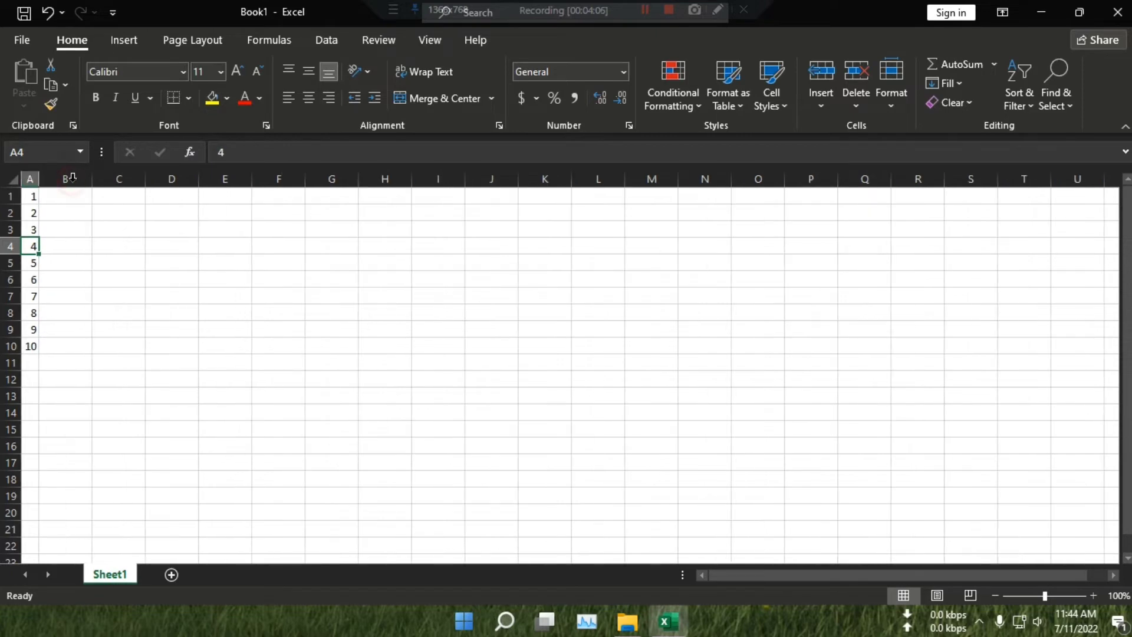
pyautogui.moveTo(39, 178); pyautogui.dragTo(66, 180)
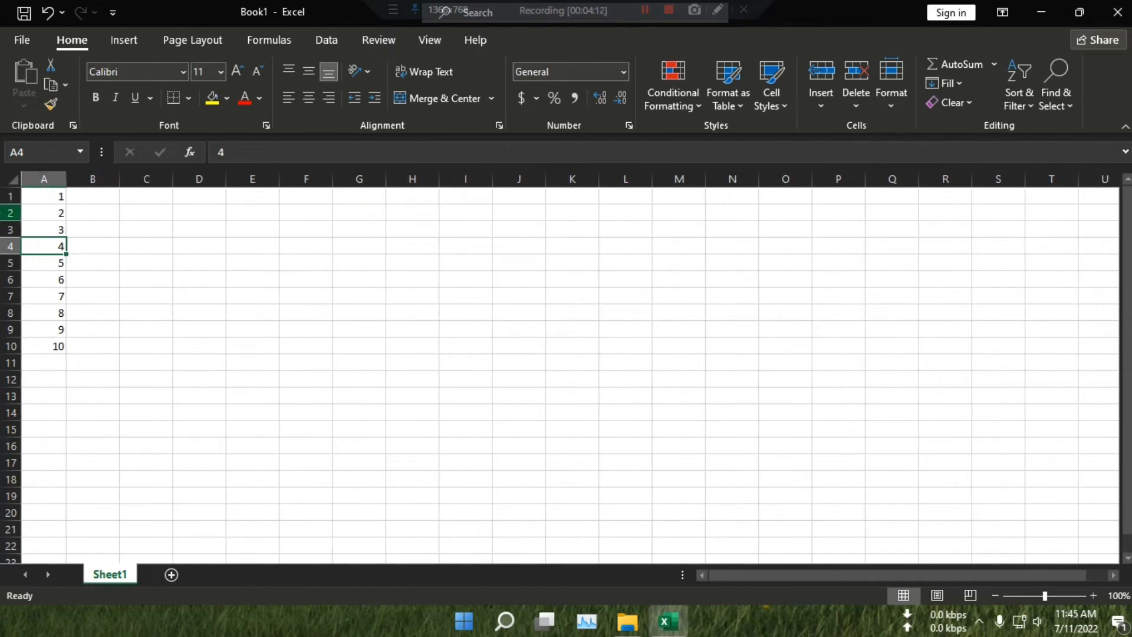
# Step: Open the Default Width setting for the sheet's standard column width and cancel it
pyautogui.click(891, 100)
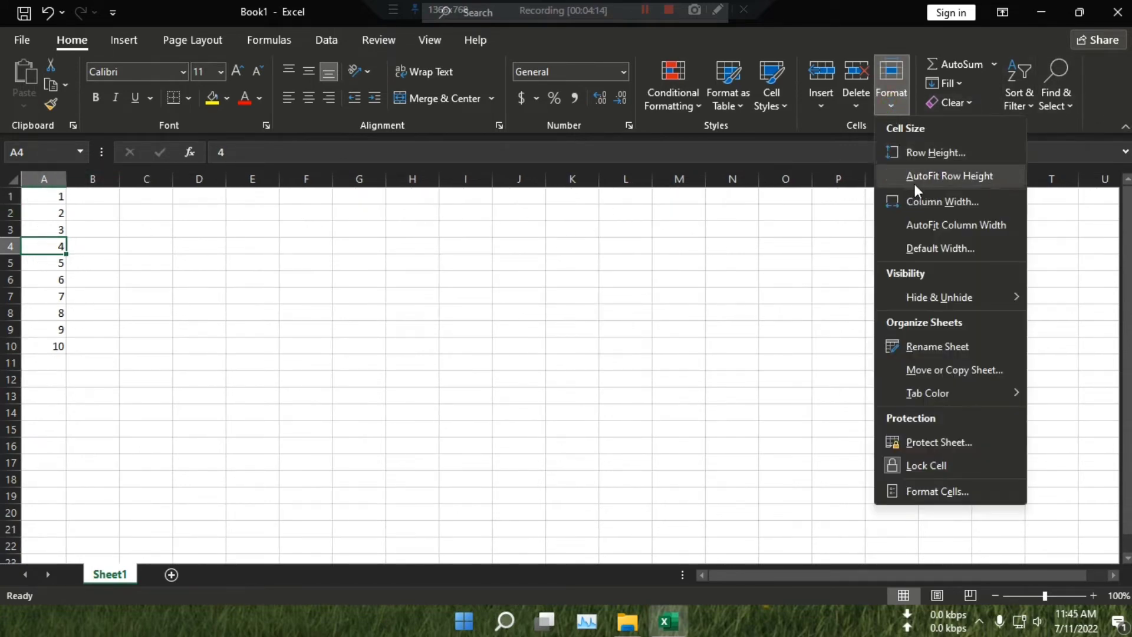
pyautogui.click(944, 252)
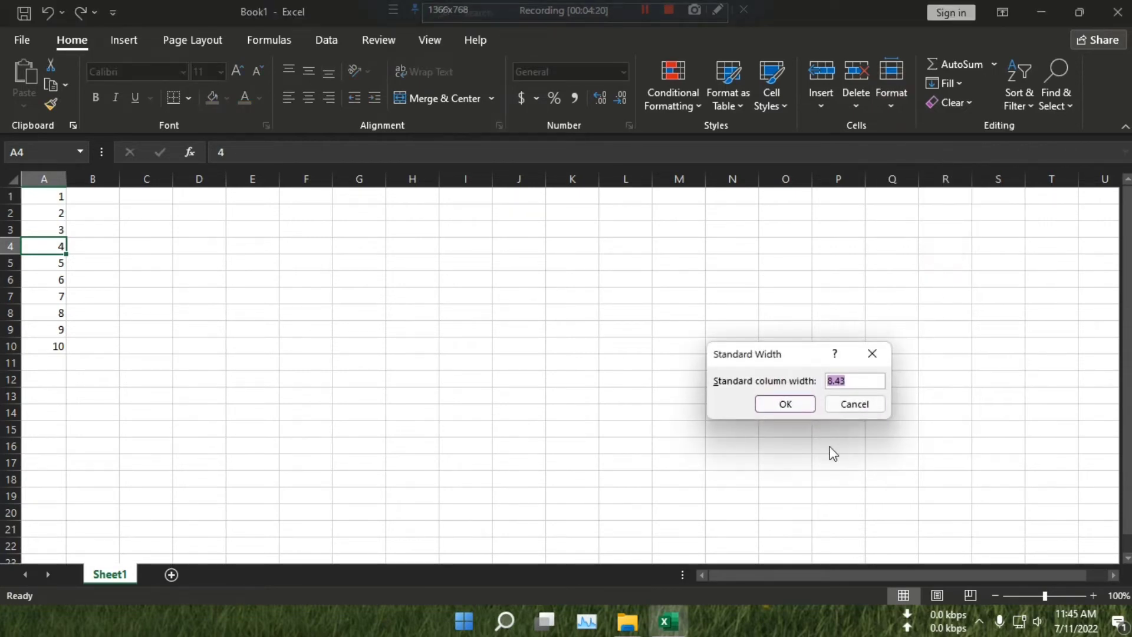
pyautogui.click(837, 405)
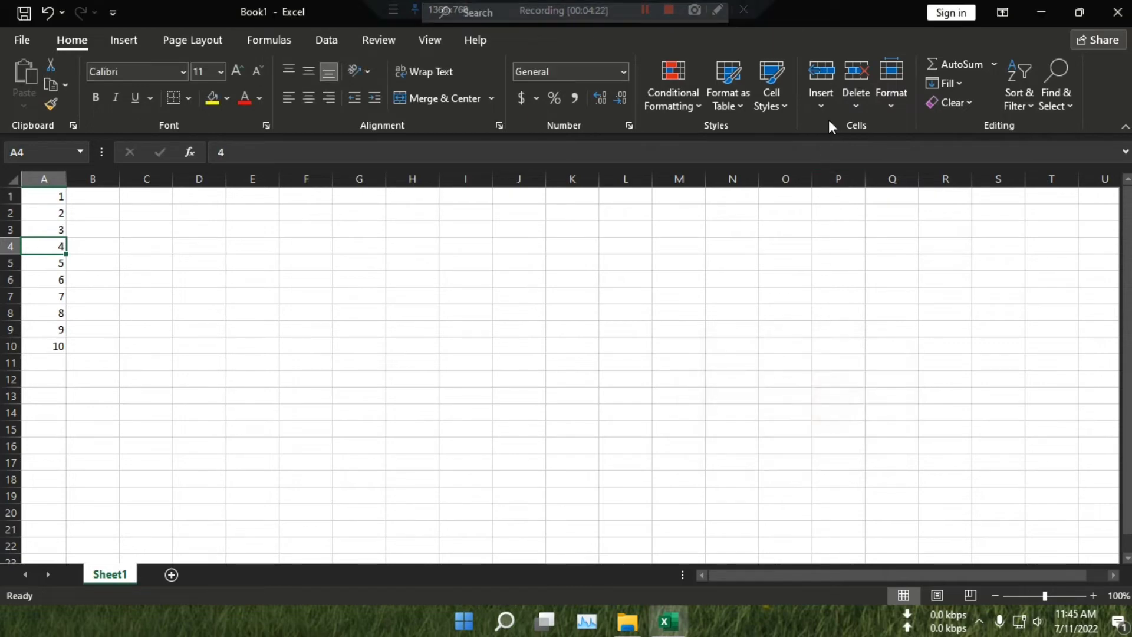
# Step: Hide row 4 with the Hide Rows command
pyautogui.click(892, 111)
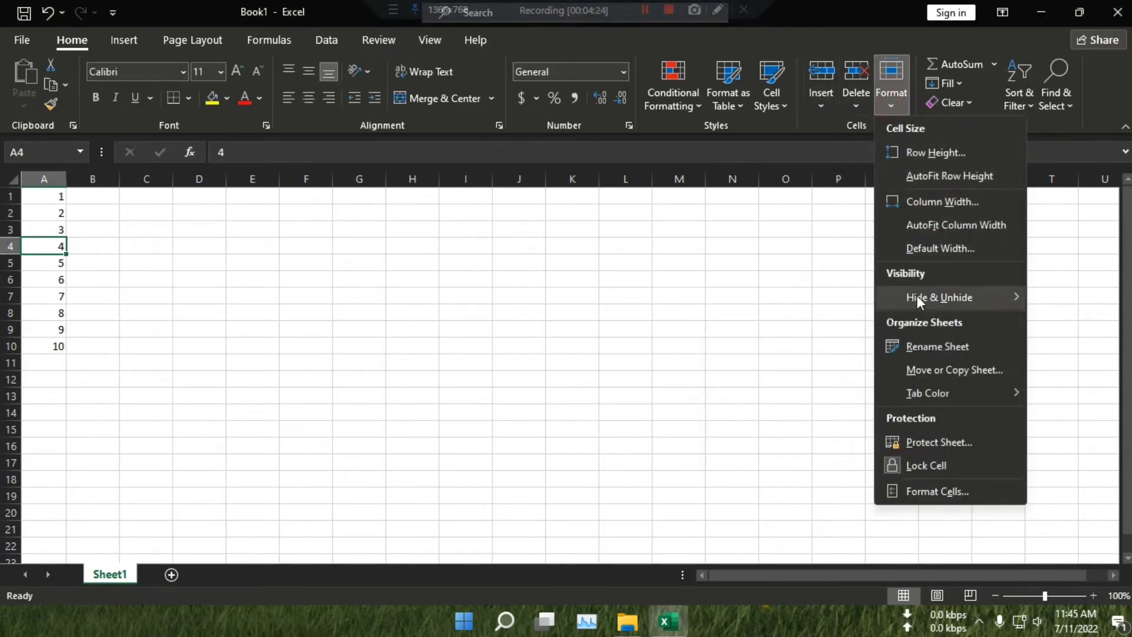
pyautogui.moveTo(917, 296)
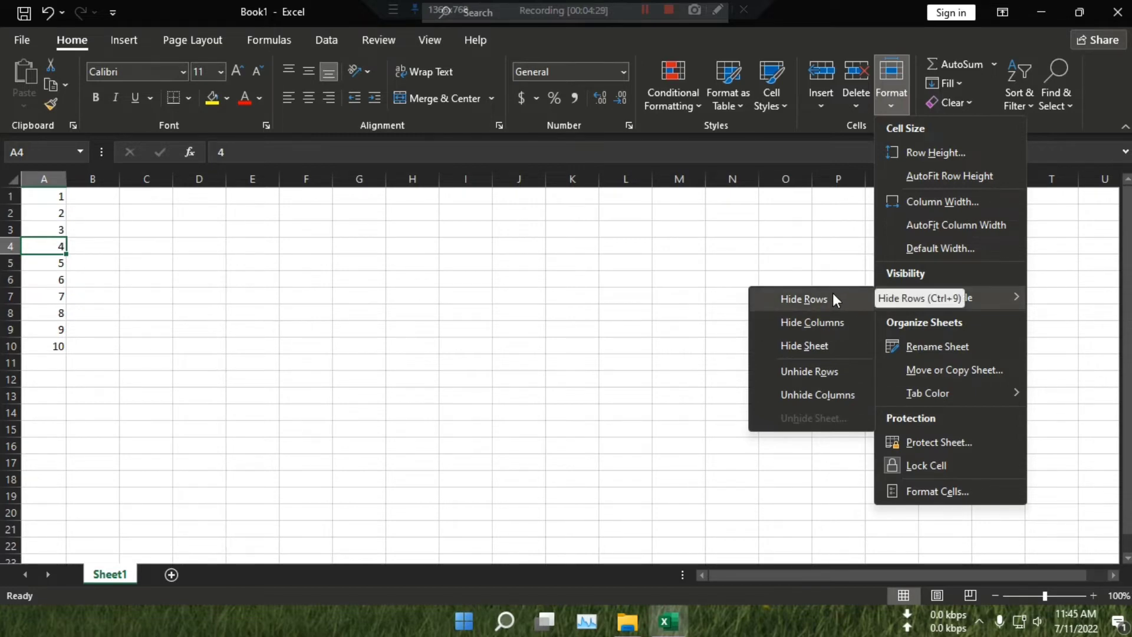
pyautogui.click(804, 300)
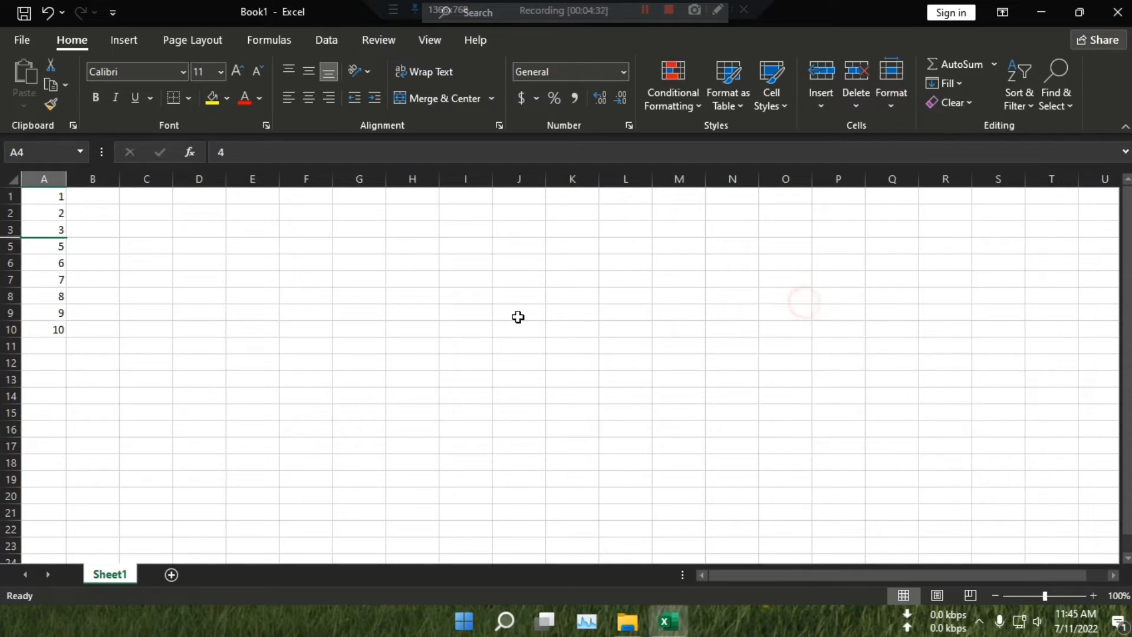
# Step: Bring hidden row 4 back with the Unhide Rows command
pyautogui.click(883, 112)
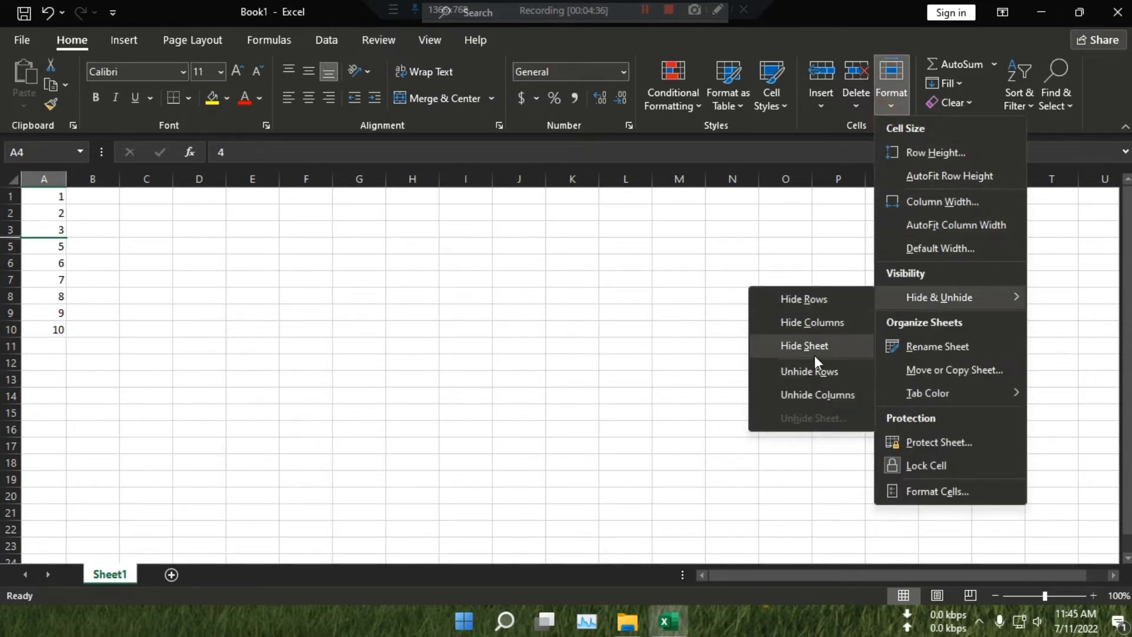
pyautogui.click(804, 374)
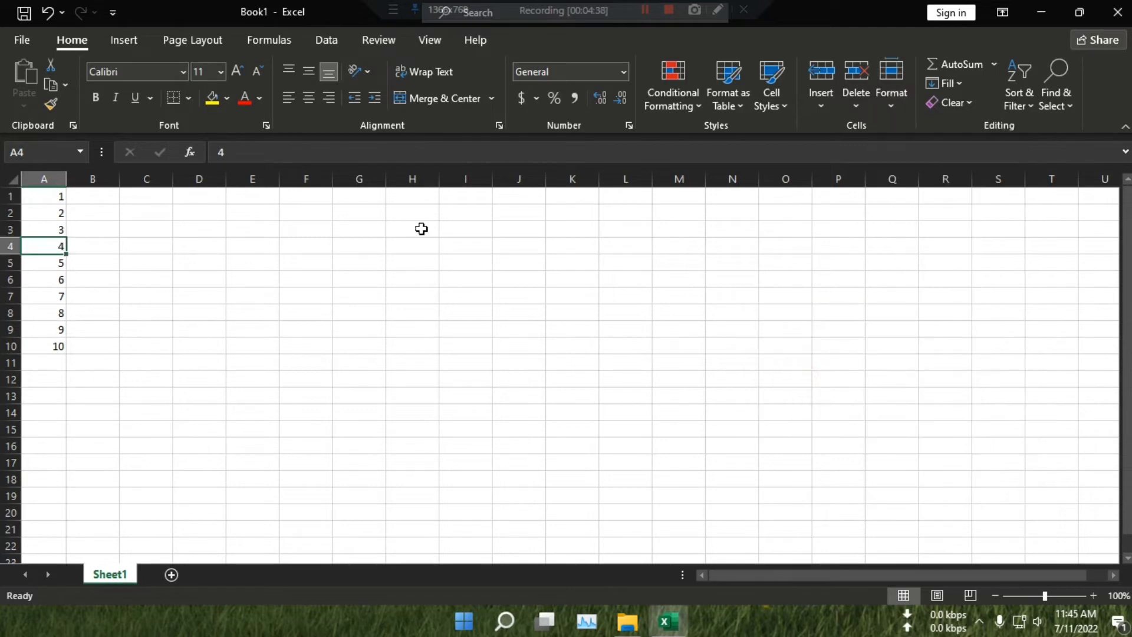
# Step: Hide column A with the Hide Columns command and restore it with Unhide Columns
pyautogui.click(886, 109)
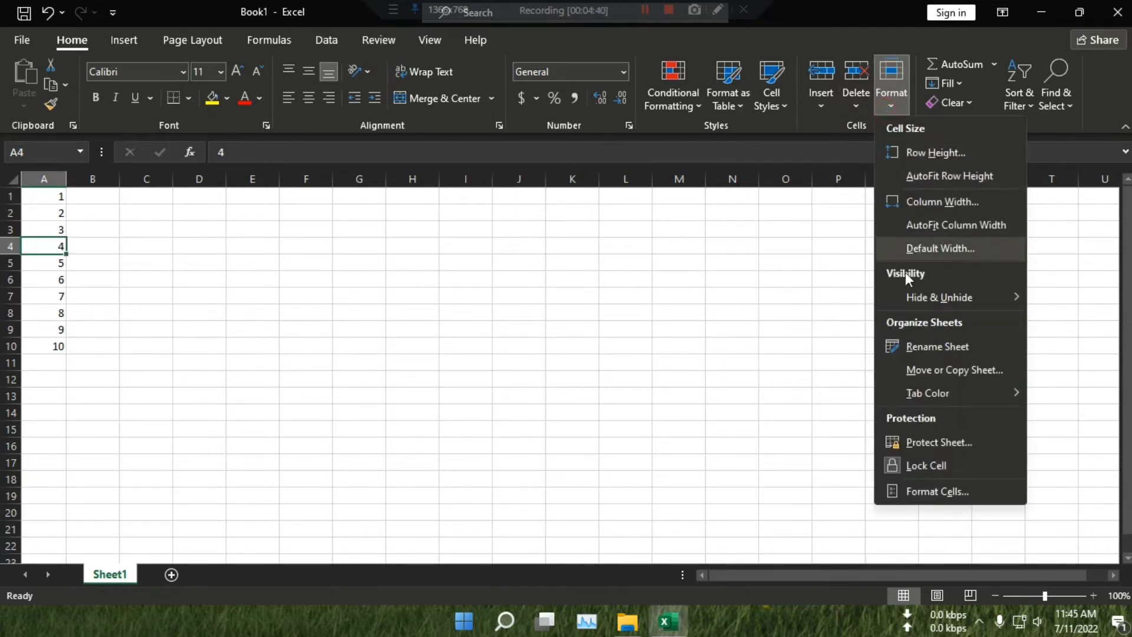
pyautogui.moveTo(910, 299)
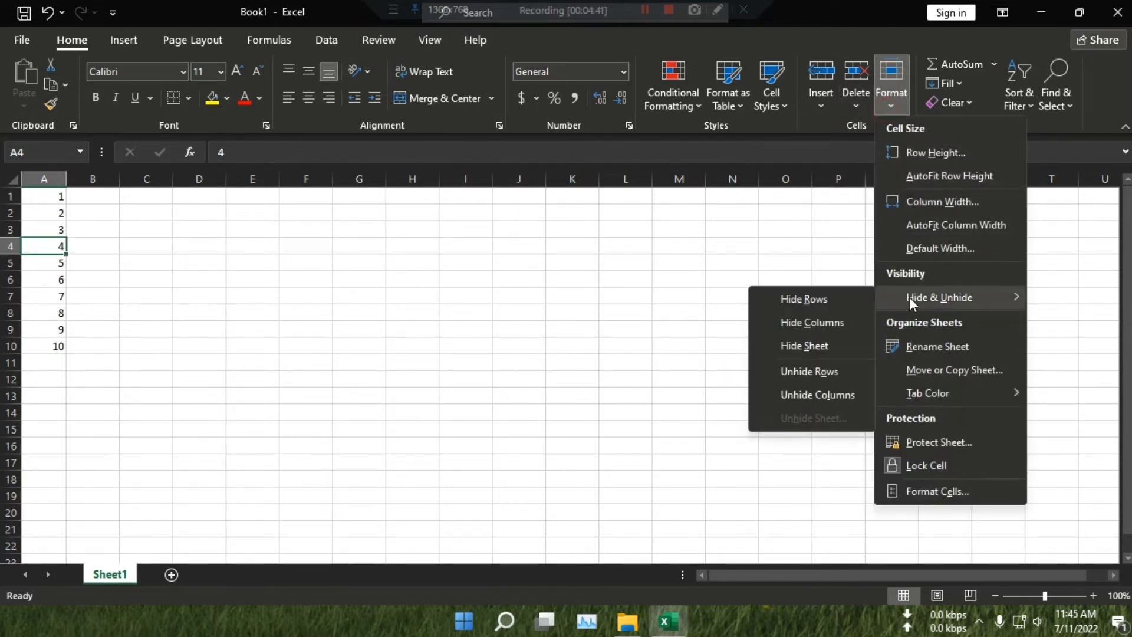
pyautogui.click(822, 322)
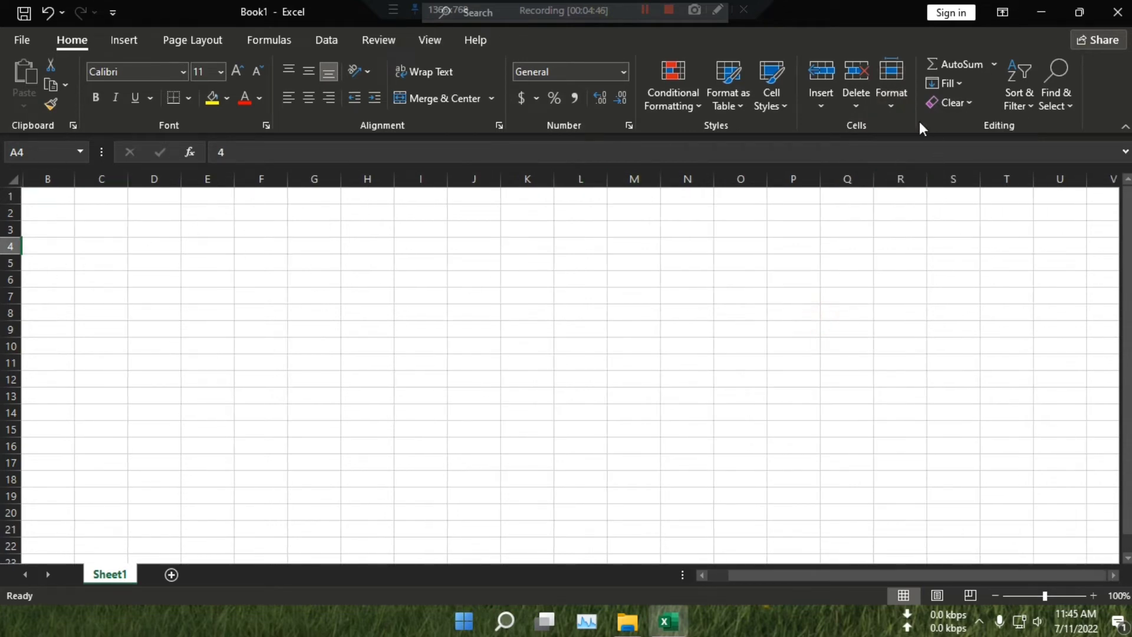
pyautogui.click(889, 109)
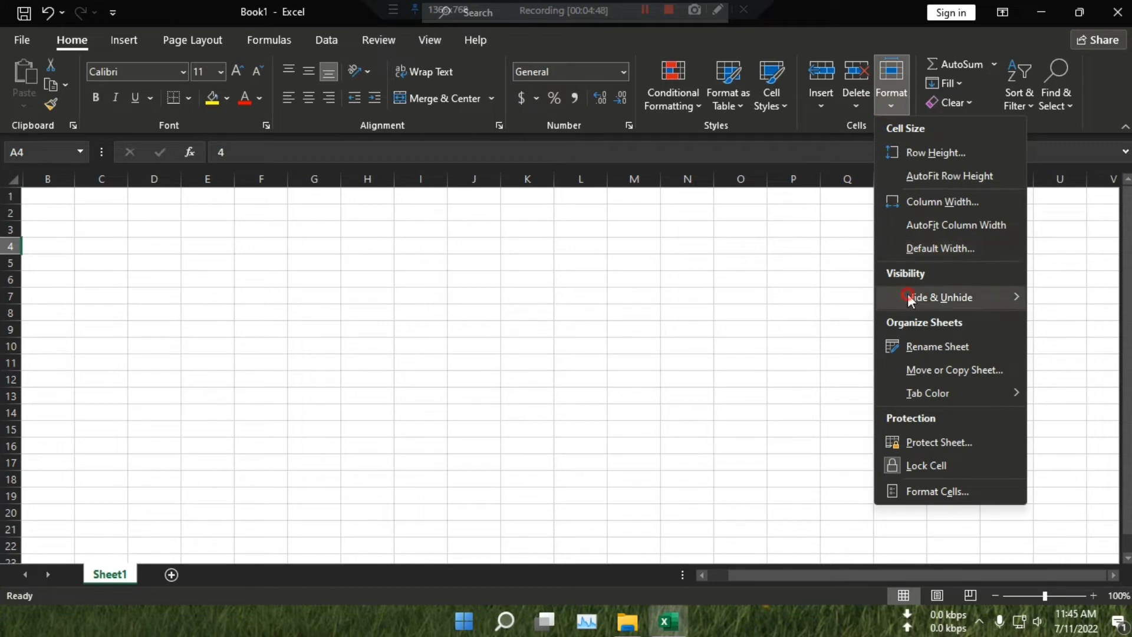
pyautogui.moveTo(908, 297)
pyautogui.click(819, 392)
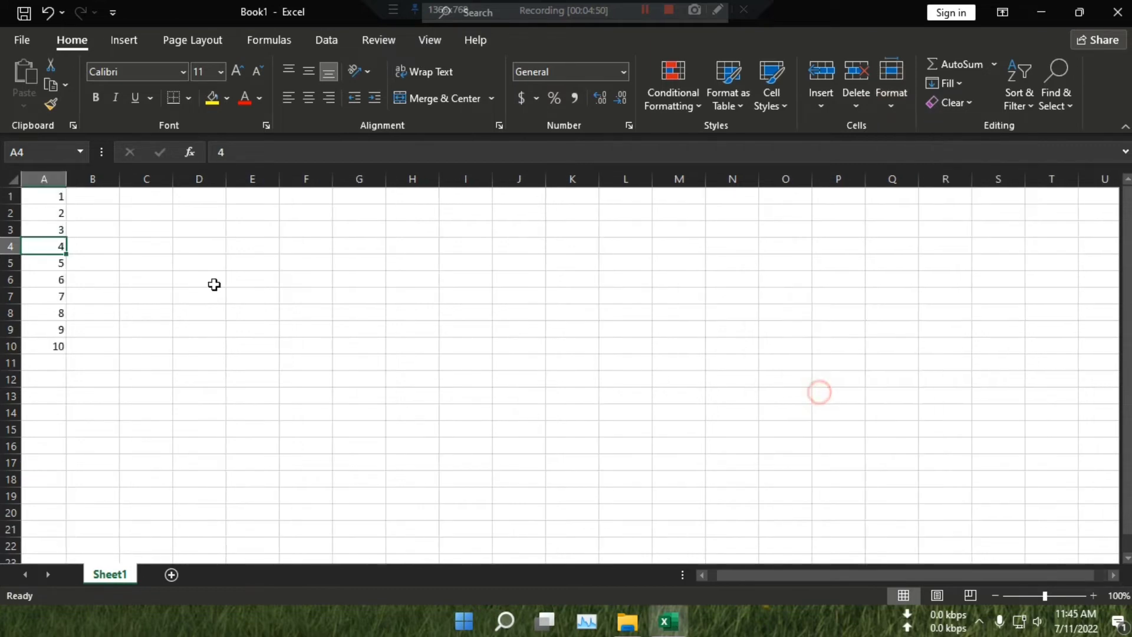
# Step: Try to hide Sheet1 while it is the only sheet in the workbook
pyautogui.click(897, 102)
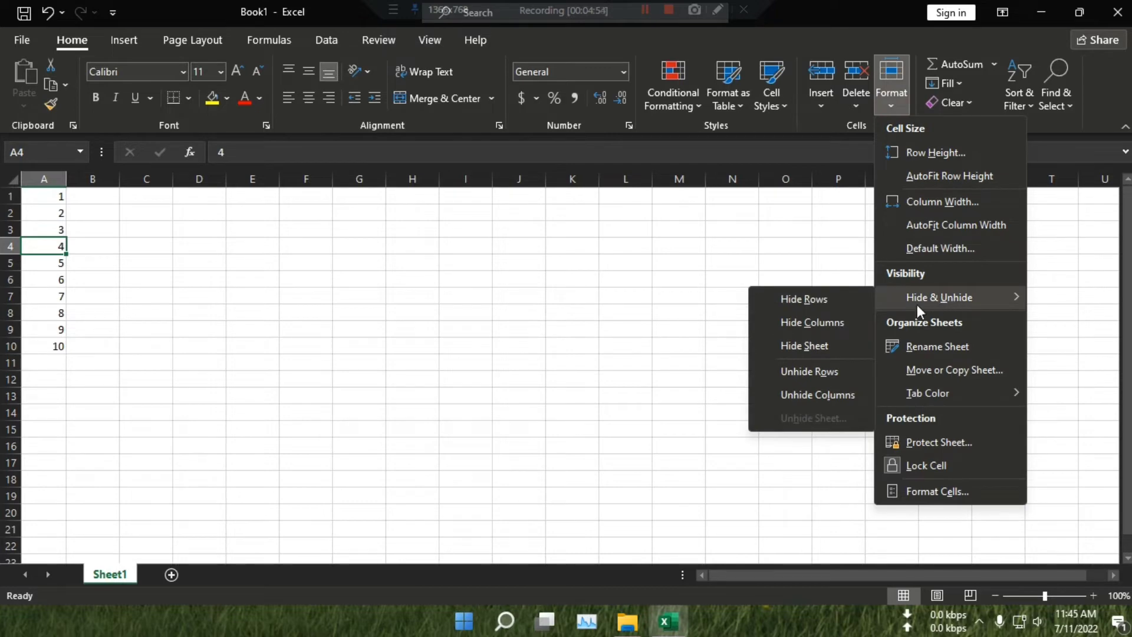
pyautogui.click(837, 344)
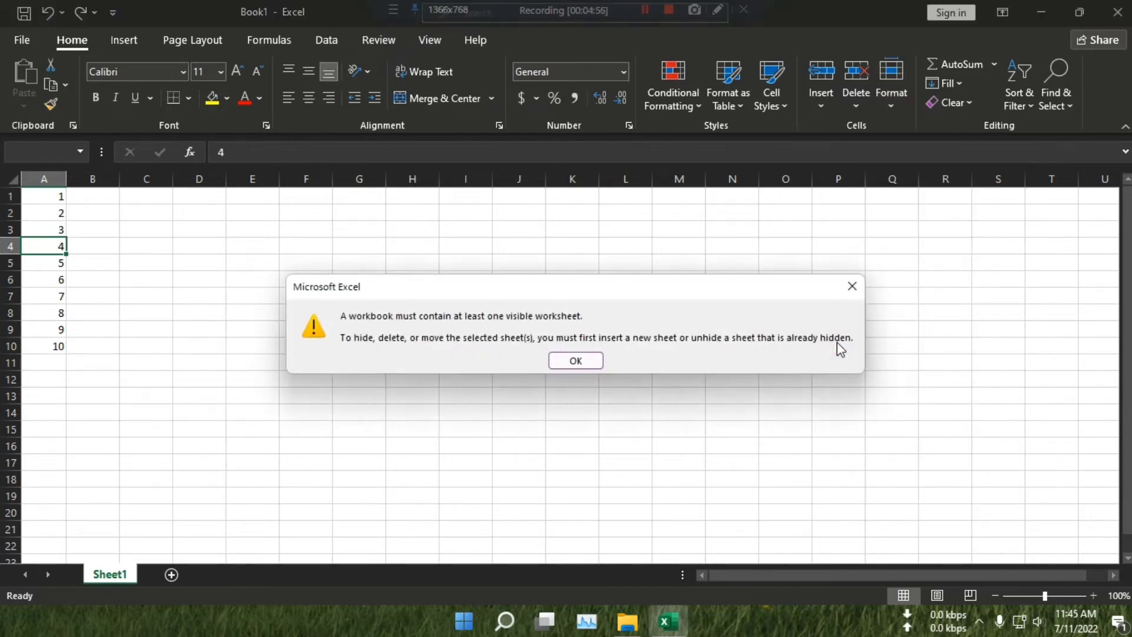
pyautogui.click(852, 286)
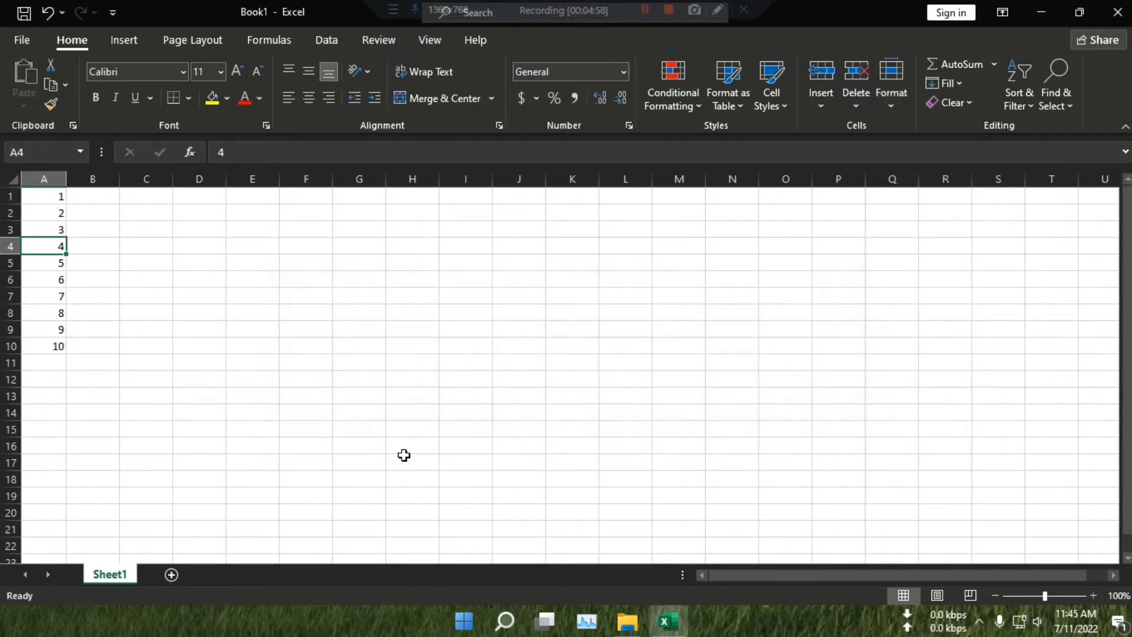
# Step: Add a new worksheet after Sheet1 and hide it with the Hide Sheet command
pyautogui.click(174, 576)
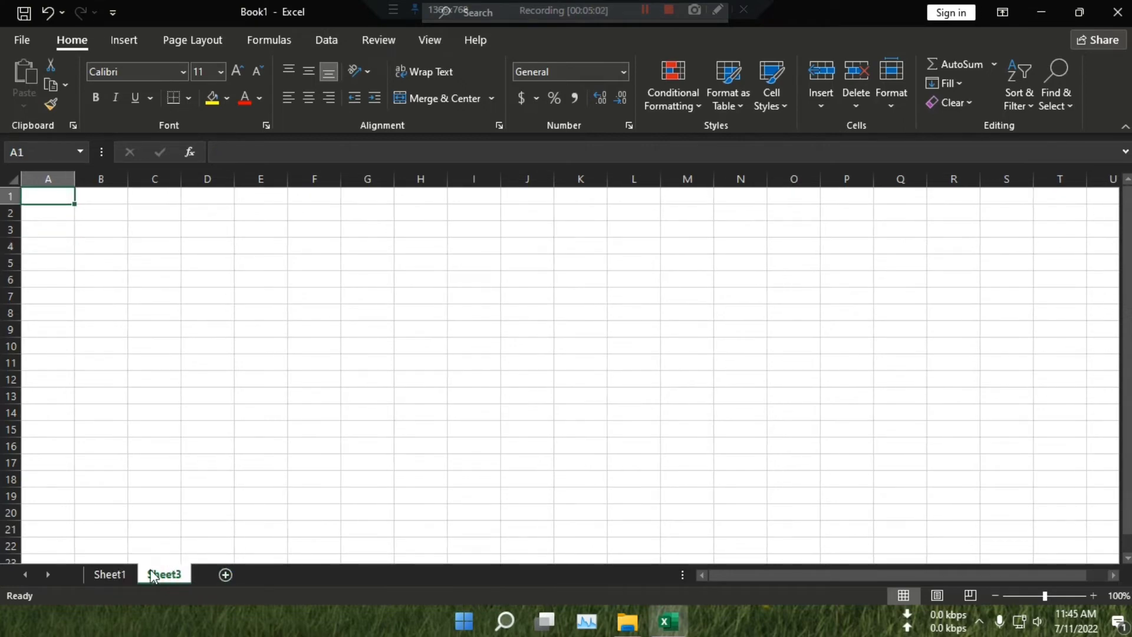
pyautogui.click(891, 97)
pyautogui.moveTo(929, 294)
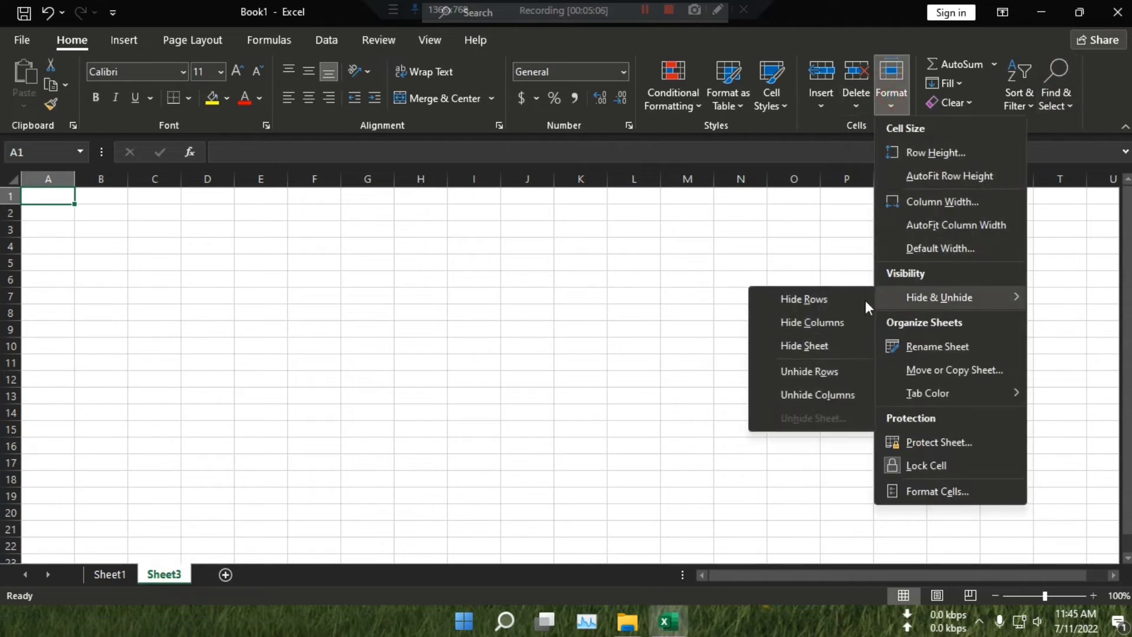
pyautogui.click(817, 348)
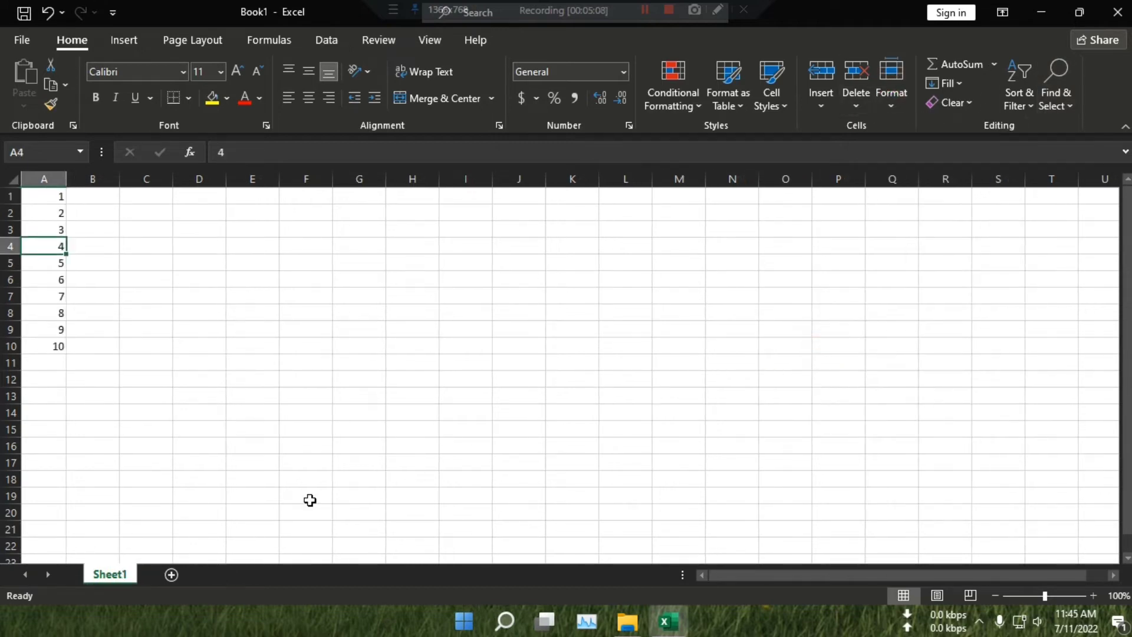
# Step: Unhide the hidden worksheet Sheet3
pyautogui.click(902, 108)
pyautogui.moveTo(892, 299)
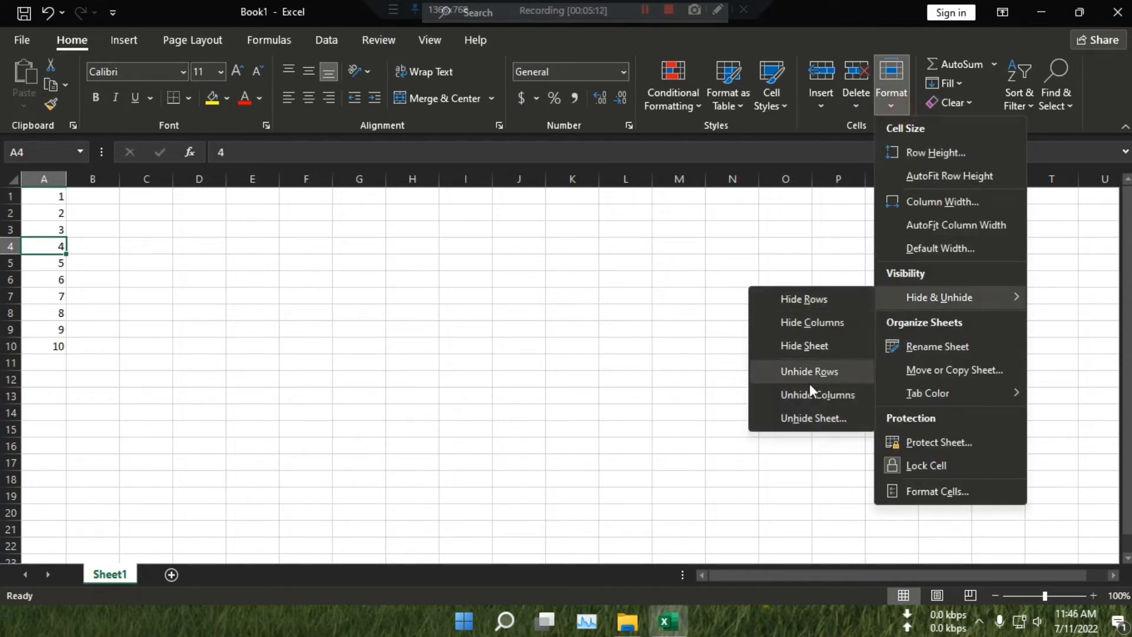
pyautogui.click(797, 419)
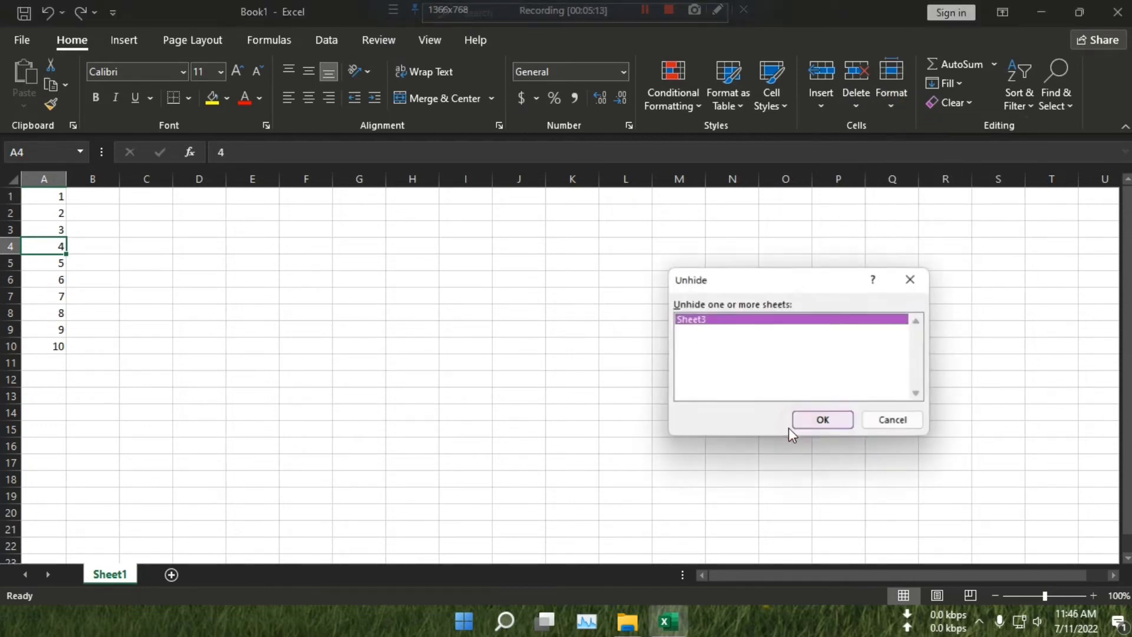
pyautogui.click(823, 420)
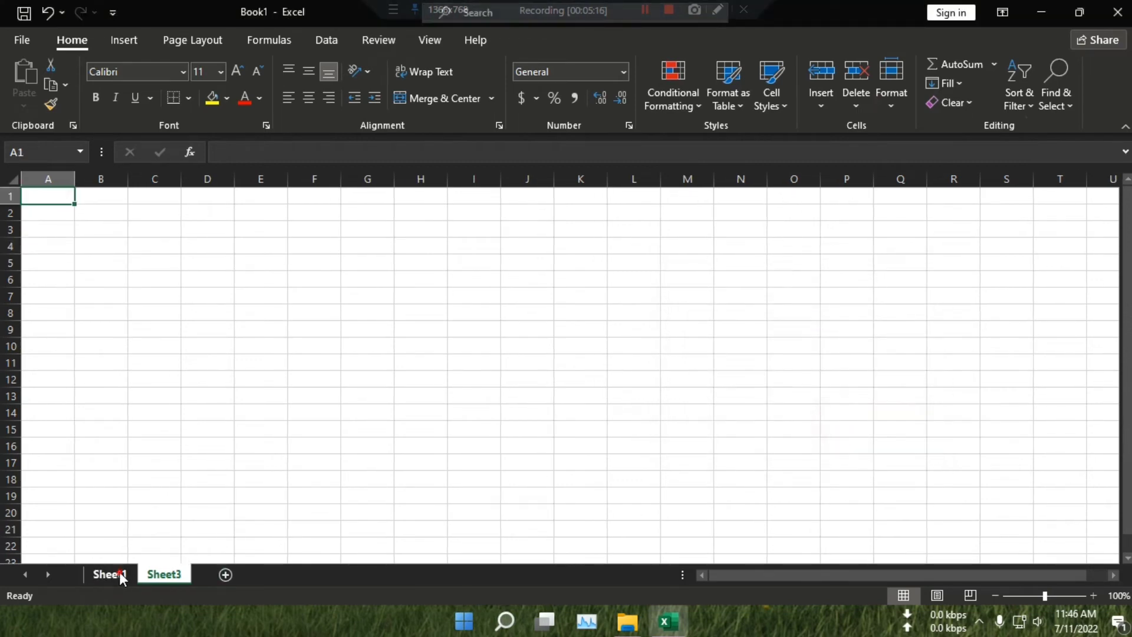
# Step: Rename Sheet1 to Digital with the Rename Sheet command
pyautogui.click(110, 574)
pyautogui.click(891, 82)
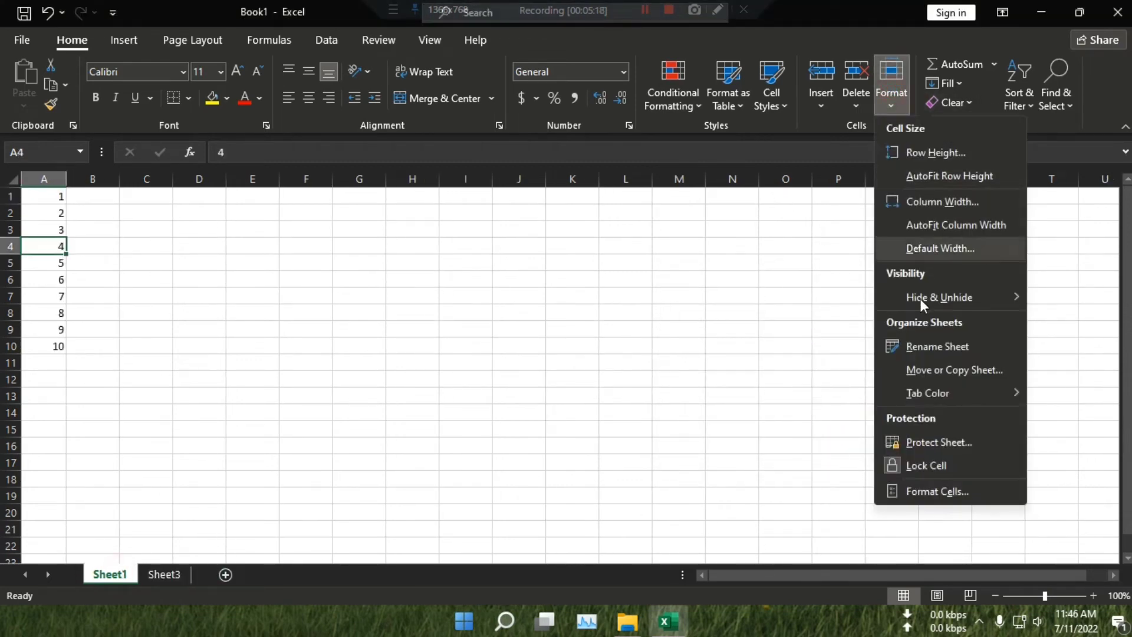
pyautogui.click(955, 348)
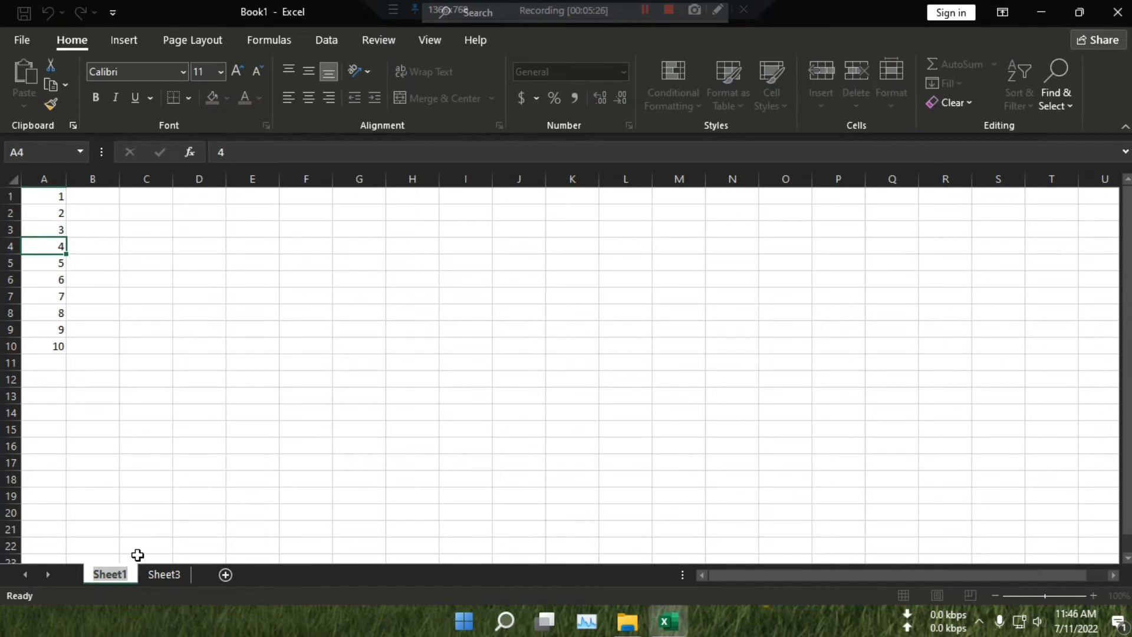
pyautogui.write('Di')
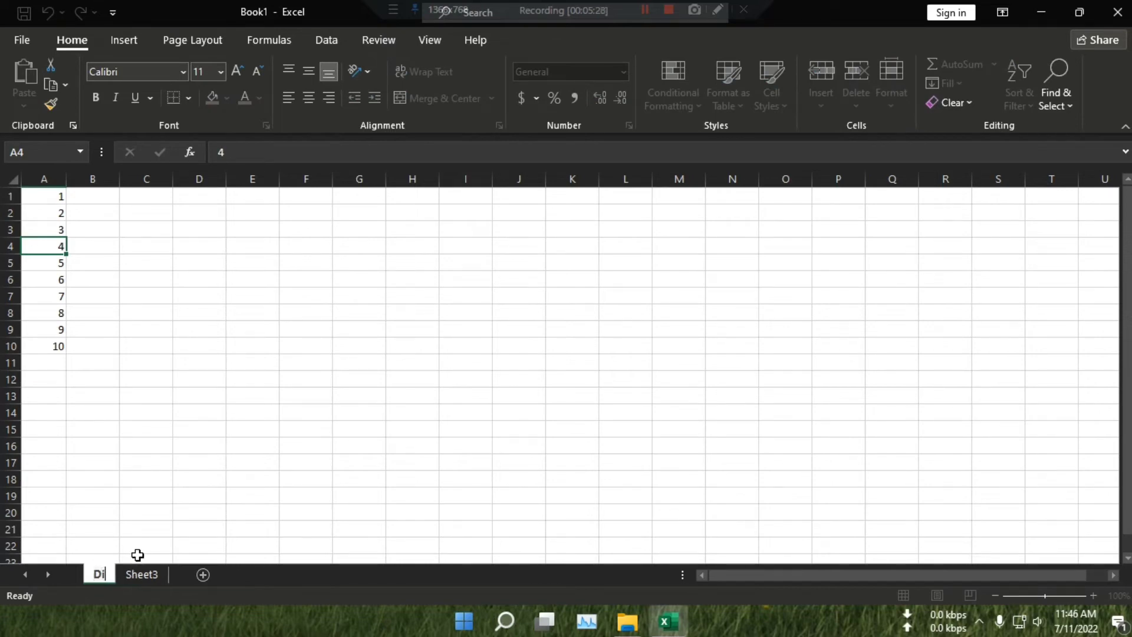
pyautogui.write('gital')
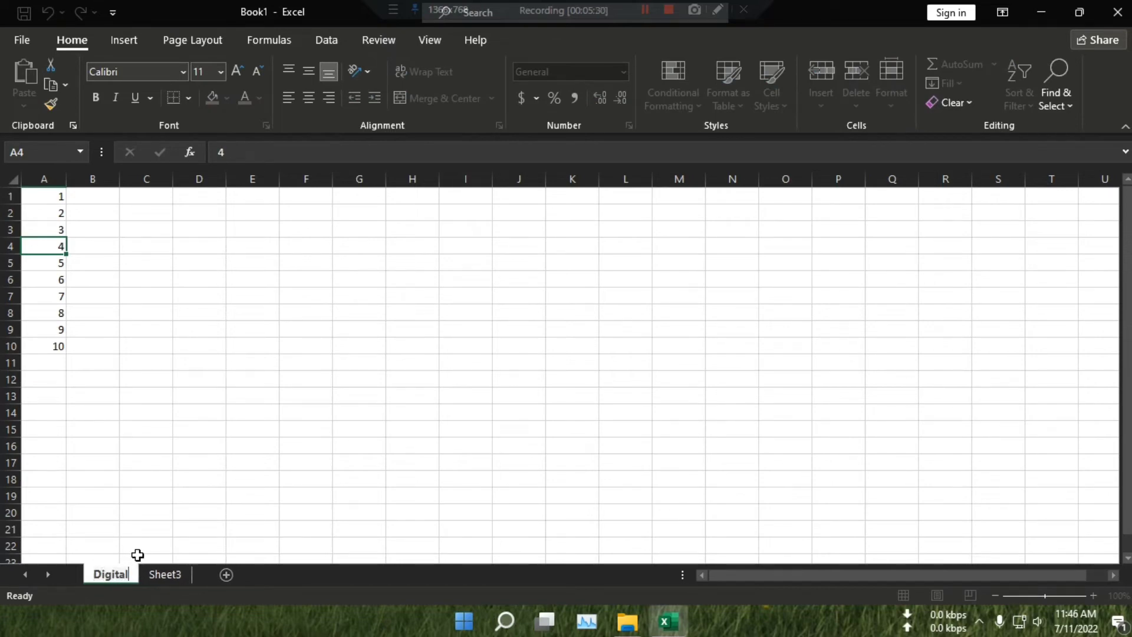
pyautogui.click(248, 465)
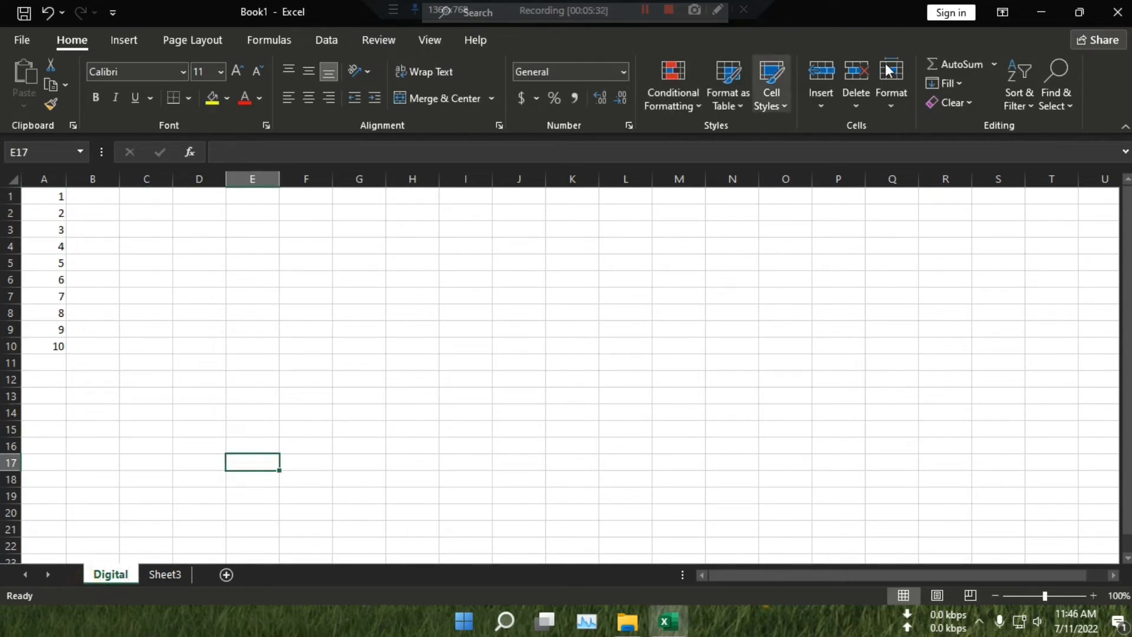
# Step: Create a copy of the Digital sheet in Book1, placed before the original Digital sheet
pyautogui.click(889, 106)
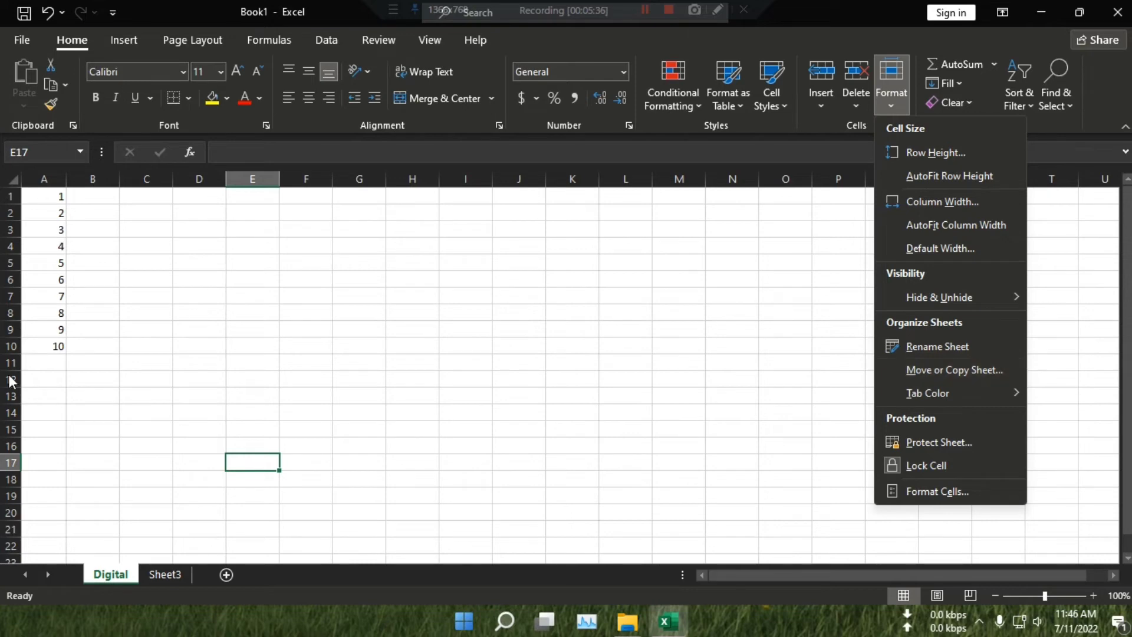
pyautogui.click(979, 367)
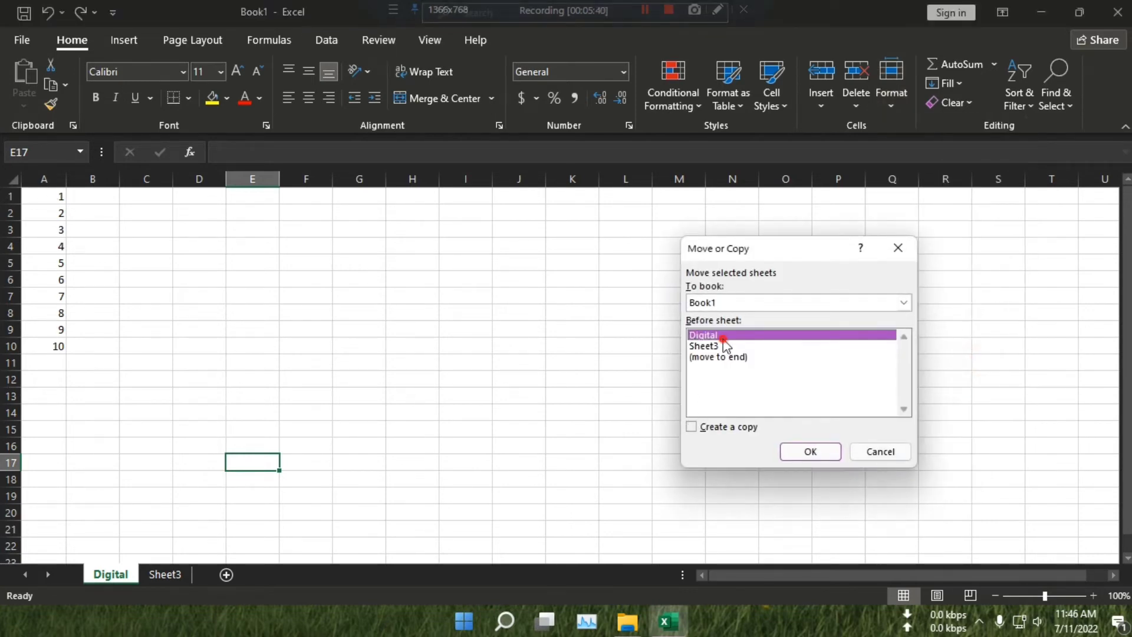
pyautogui.click(733, 430)
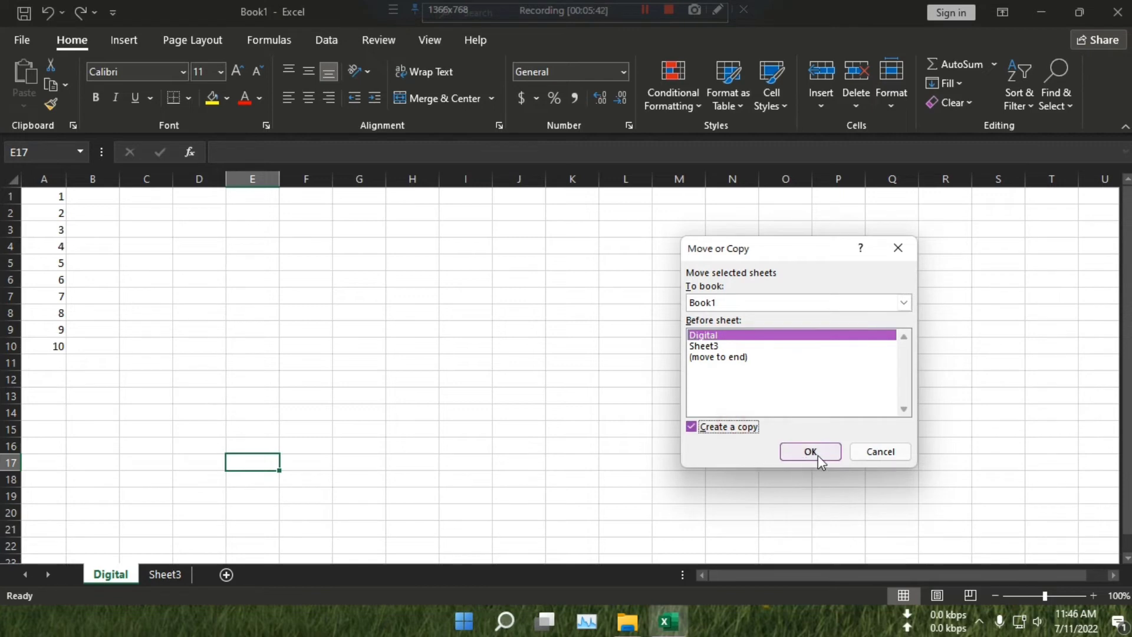
pyautogui.click(819, 458)
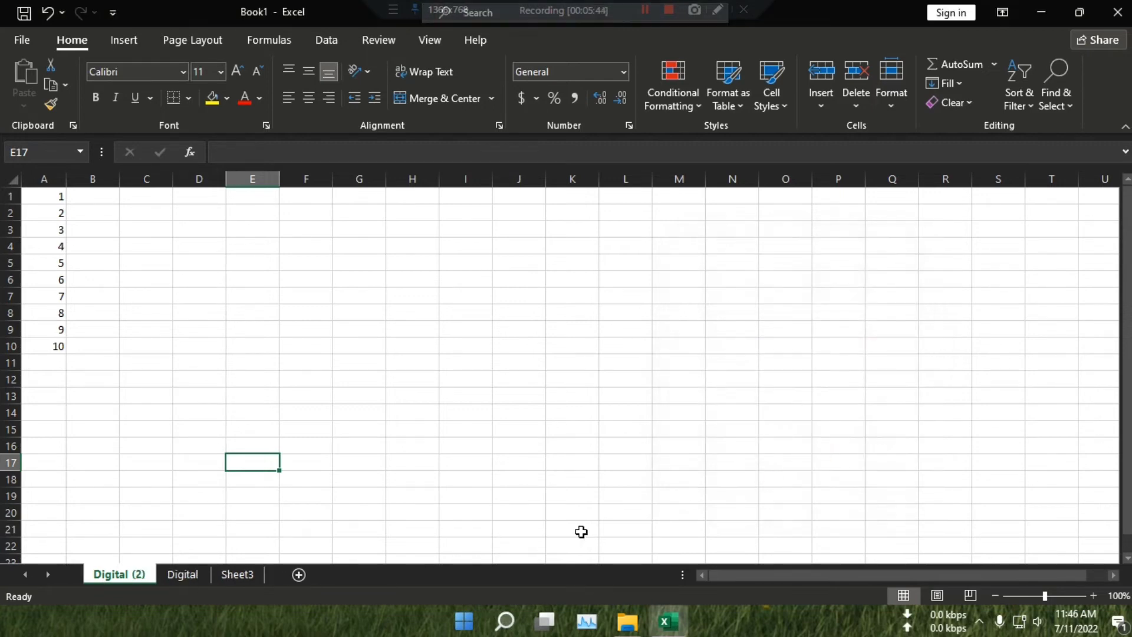
# Step: Compare the Digital sheet with its copy and move the original ahead of the copy in the sheet order
pyautogui.click(184, 574)
pyautogui.click(127, 575)
pyautogui.click(172, 571)
pyautogui.moveTo(107, 564); pyautogui.dragTo(108, 572)
# Step: Set the Digital sheet's tab color to the standard red
pyautogui.click(891, 95)
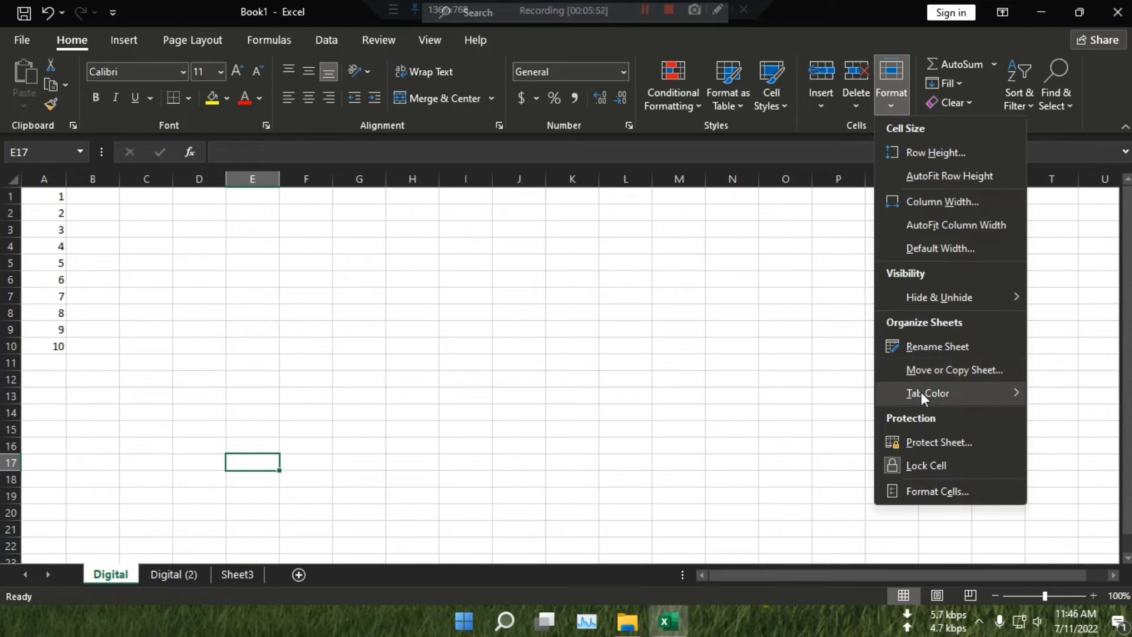
pyautogui.moveTo(921, 394)
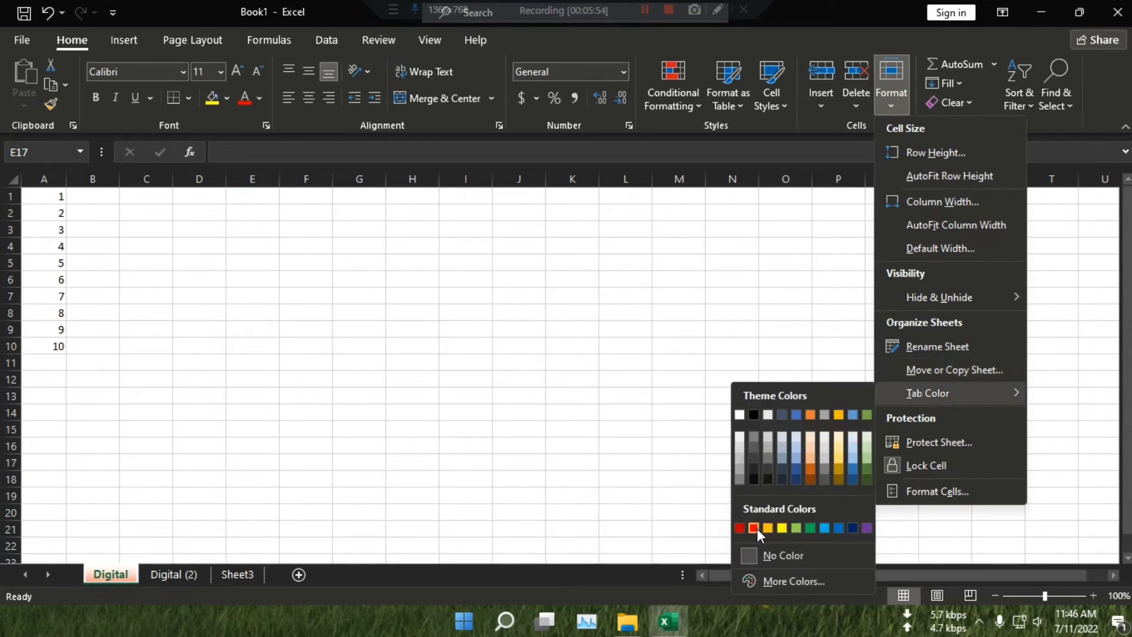
pyautogui.click(757, 528)
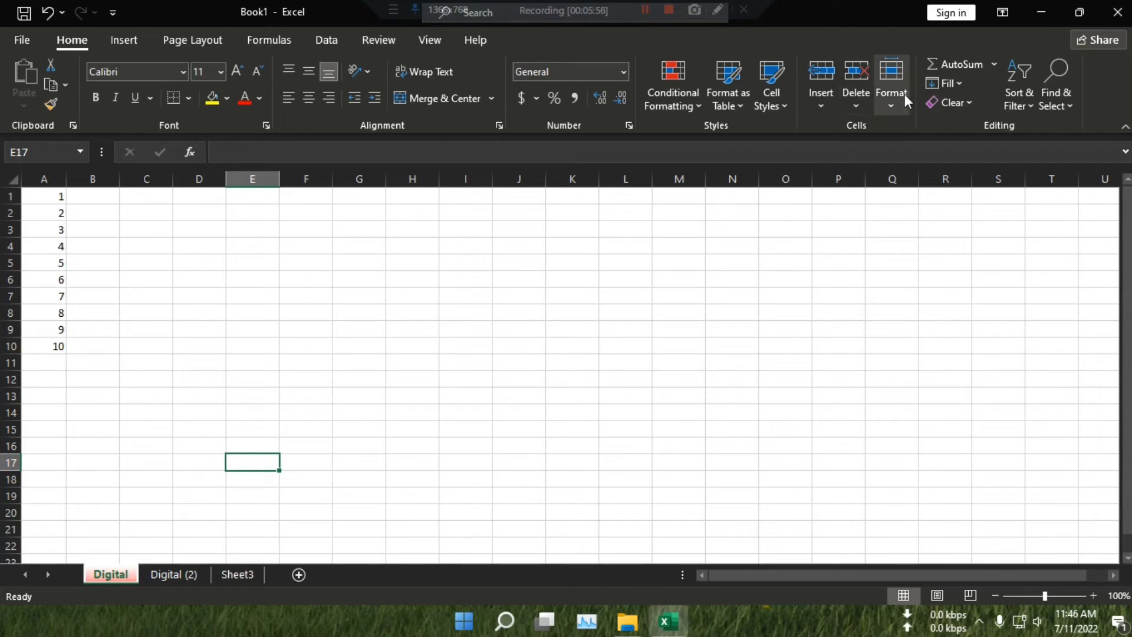
# Step: Toggle the Lock Cell setting for the list of numbers in A1:A10
pyautogui.click(54, 245)
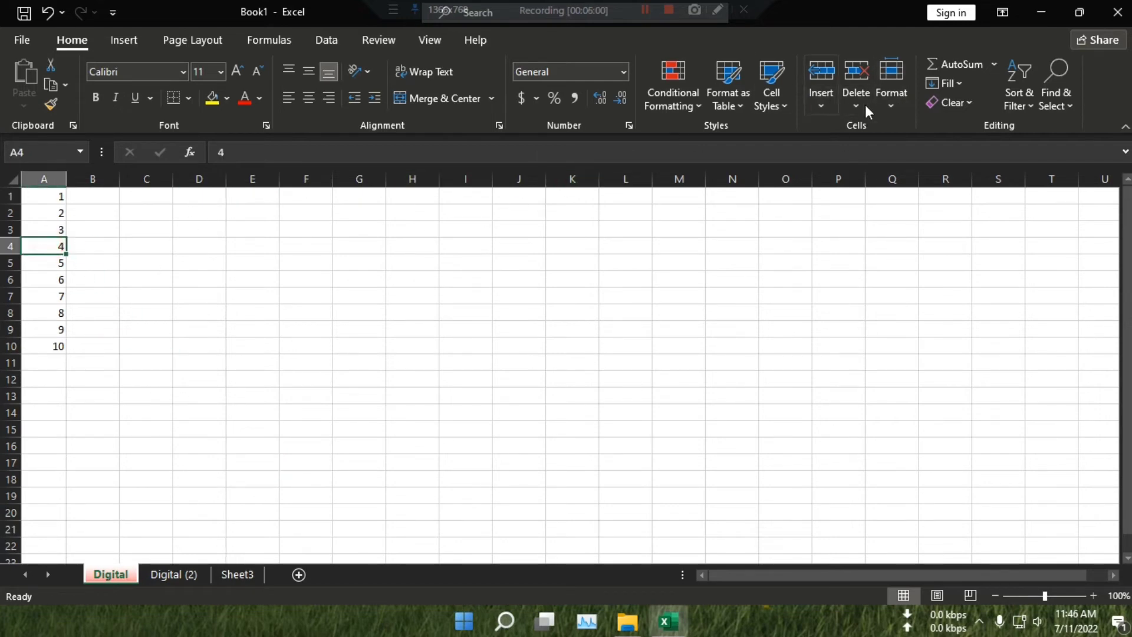
pyautogui.click(896, 101)
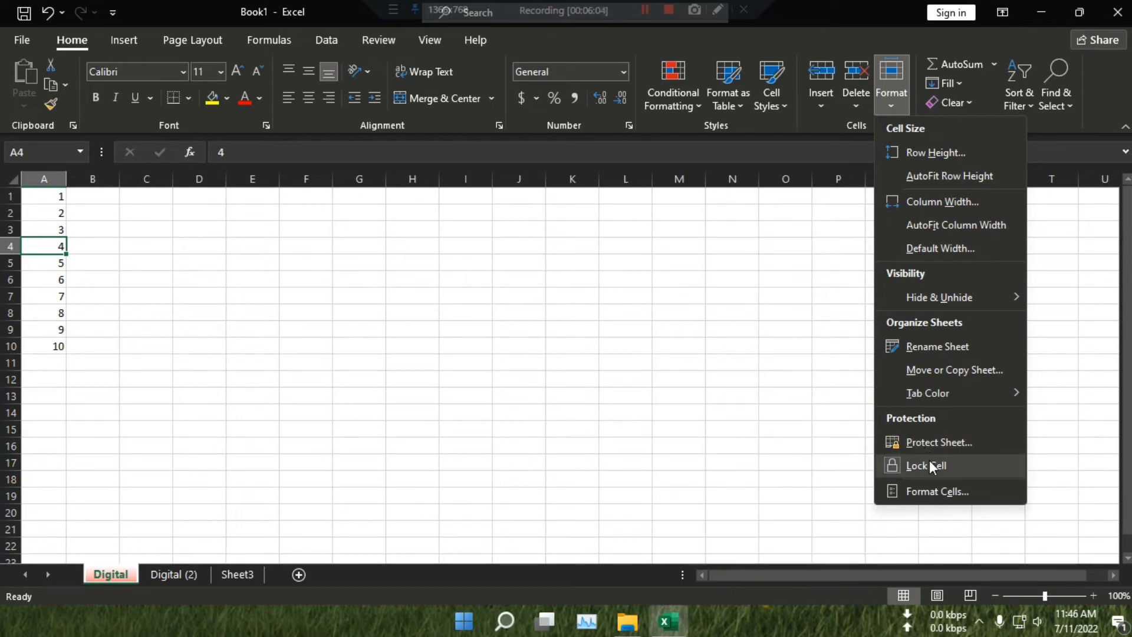
pyautogui.click(49, 263)
pyautogui.moveTo(41, 195); pyautogui.dragTo(48, 346)
pyautogui.click(903, 88)
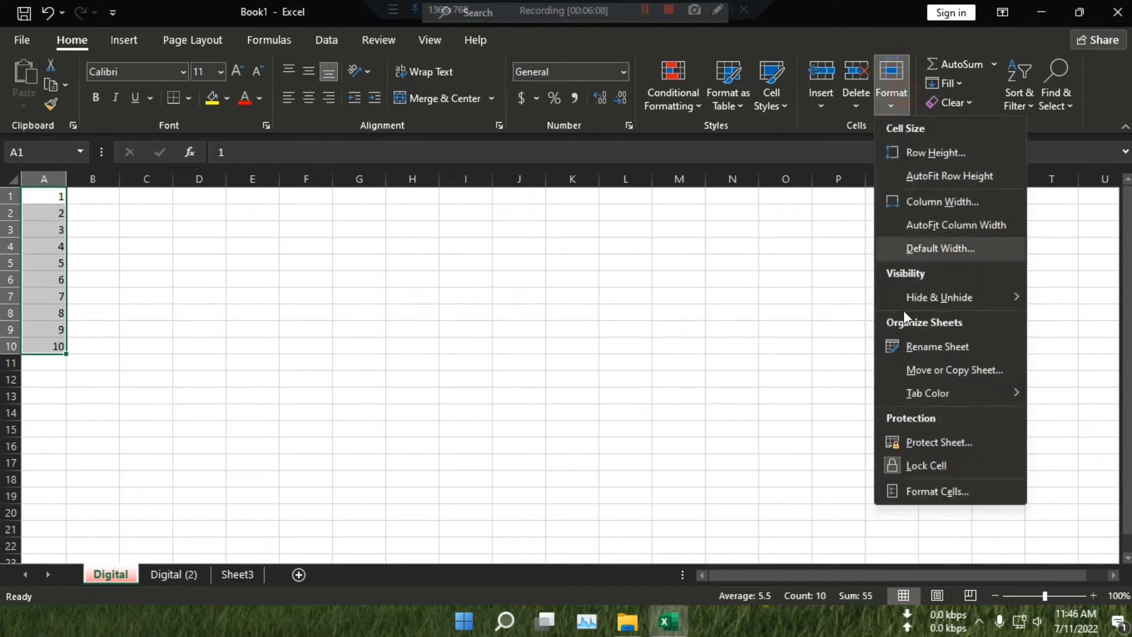
pyautogui.click(930, 463)
# Step: Enter ",m" in cell A6 to test the lock, and undo both the entry and the Lock Cell change
pyautogui.click(511, 384)
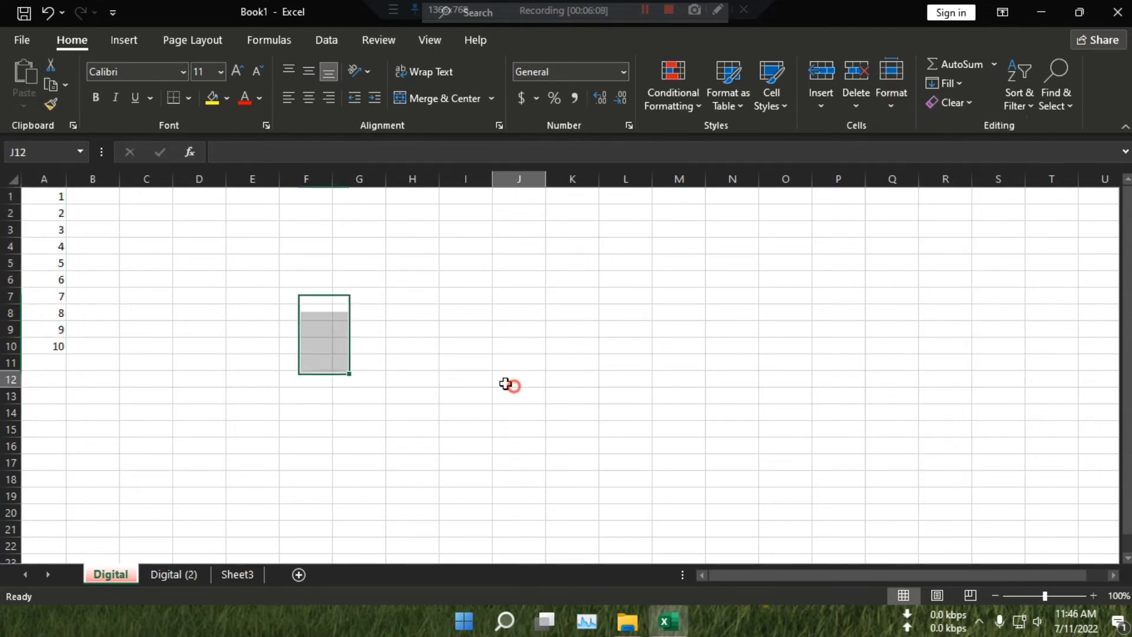
pyautogui.click(54, 272)
pyautogui.write(',m')
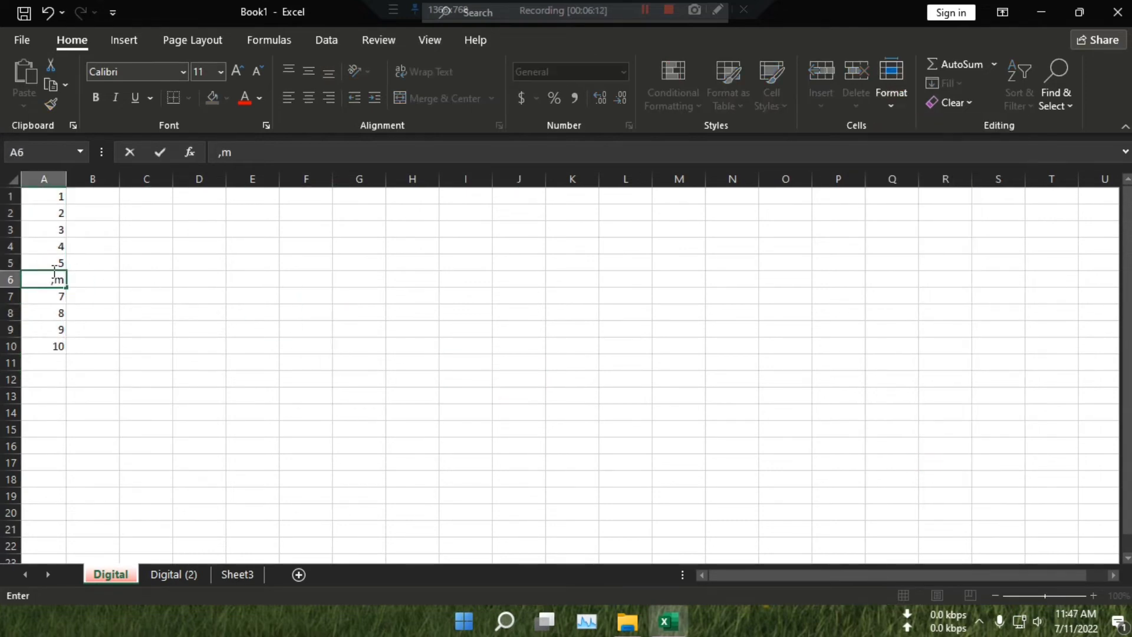
pyautogui.click(614, 301)
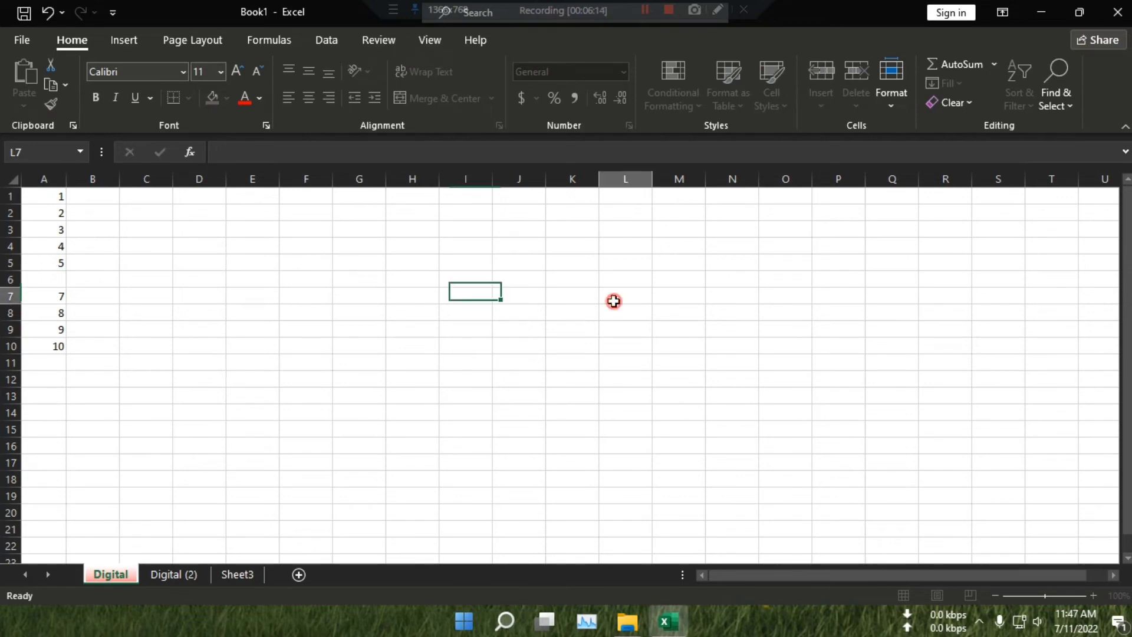
pyautogui.click(48, 12)
pyautogui.click(48, 12)
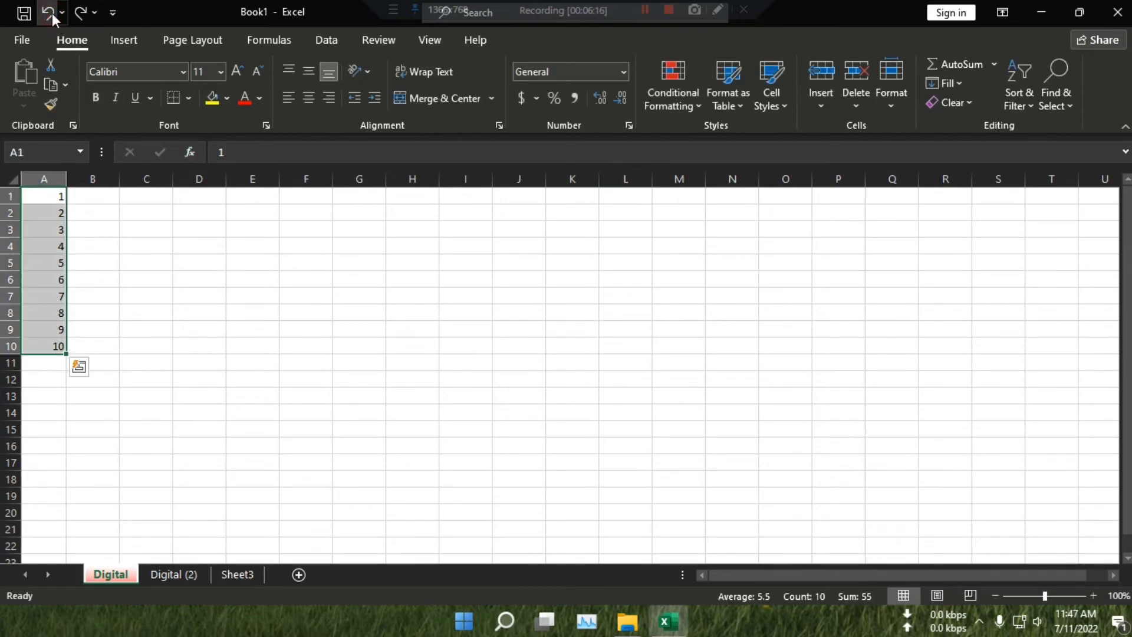
pyautogui.click(521, 380)
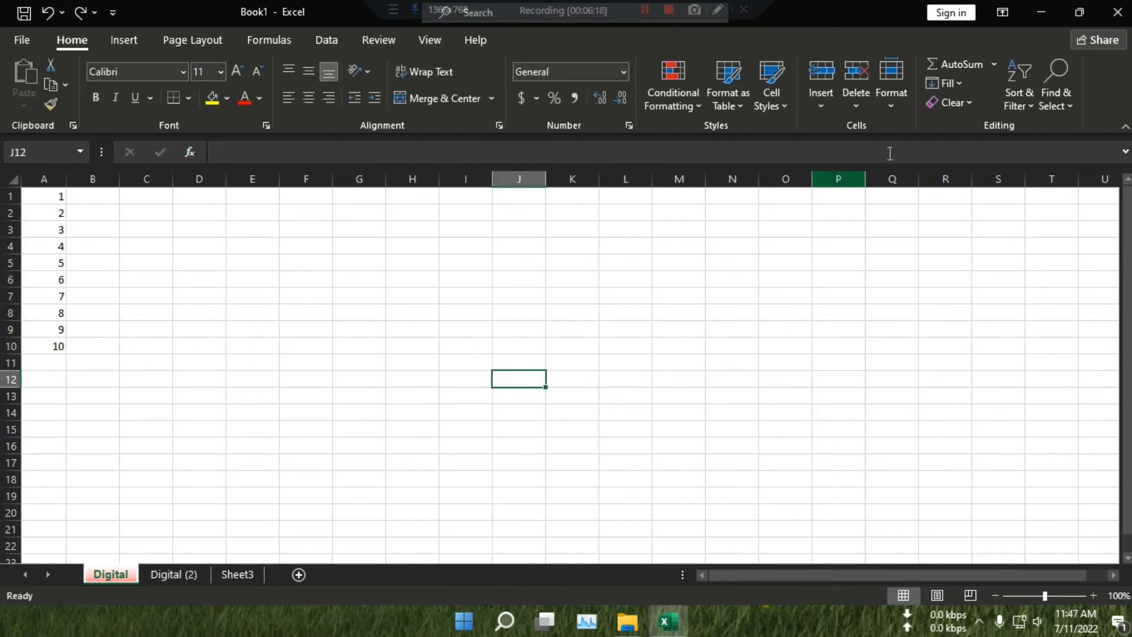
pyautogui.click(897, 106)
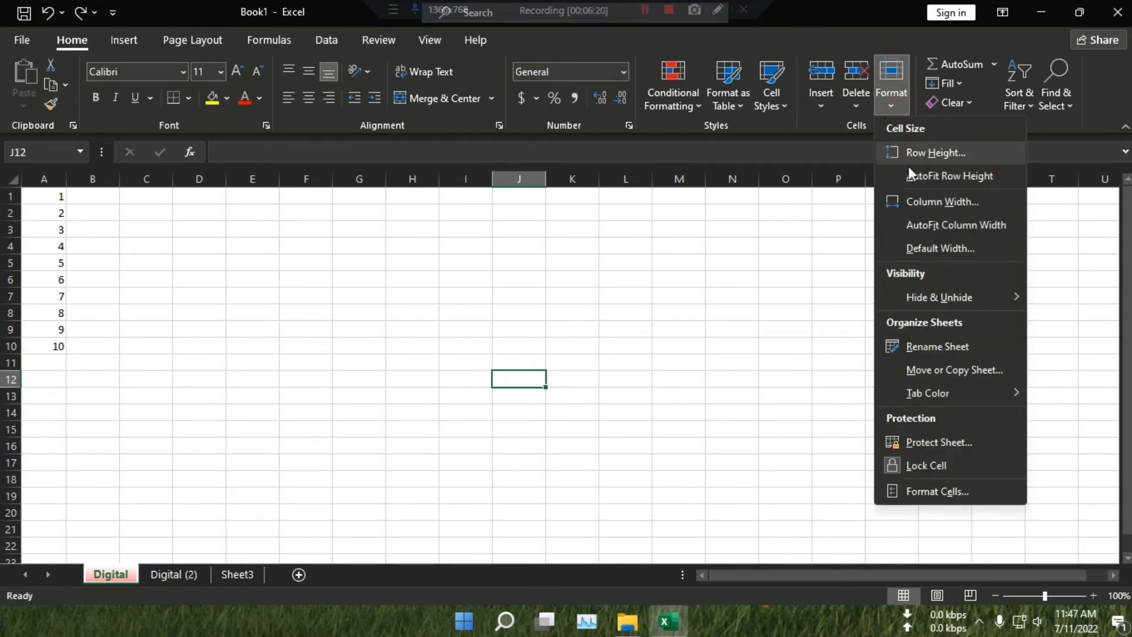
pyautogui.moveTo(931, 393)
pyautogui.click(727, 366)
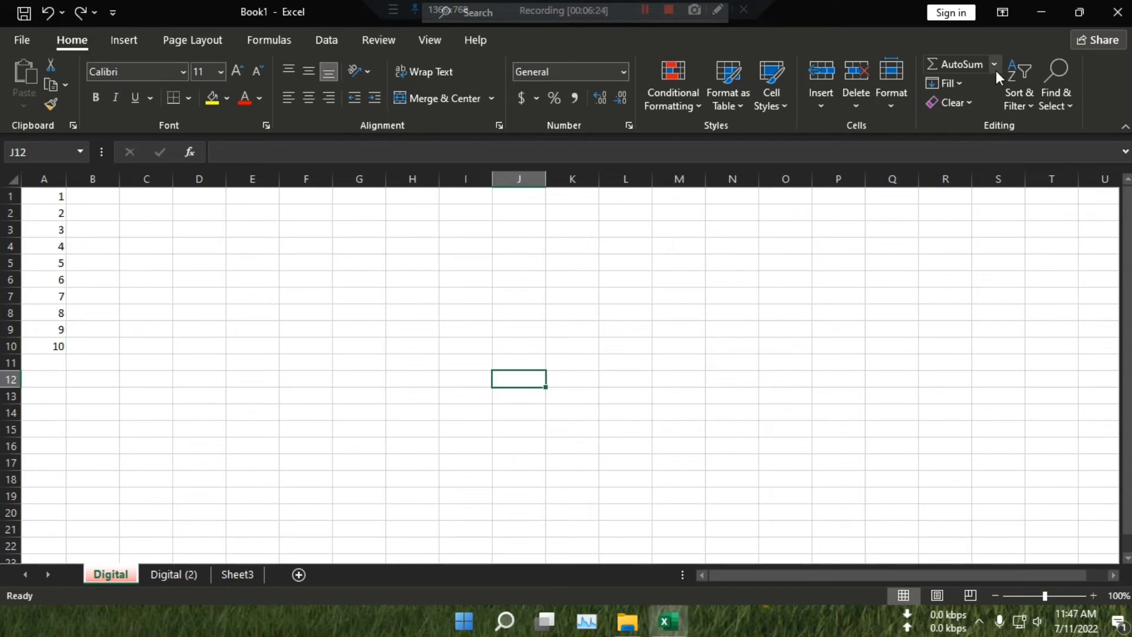
# Step: Enter the values 20, 20 and 22 in cells H7 to H9 of the Digital sheet
pyautogui.click(399, 295)
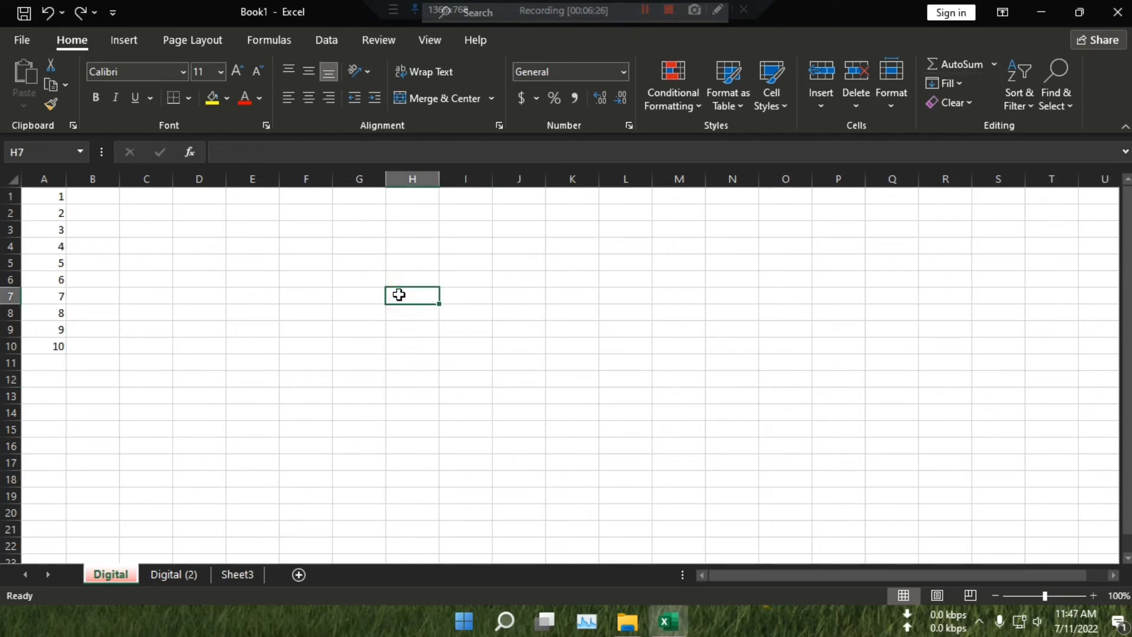
pyautogui.write('20')
pyautogui.press('Return')
pyautogui.write('20')
pyautogui.press('Return')
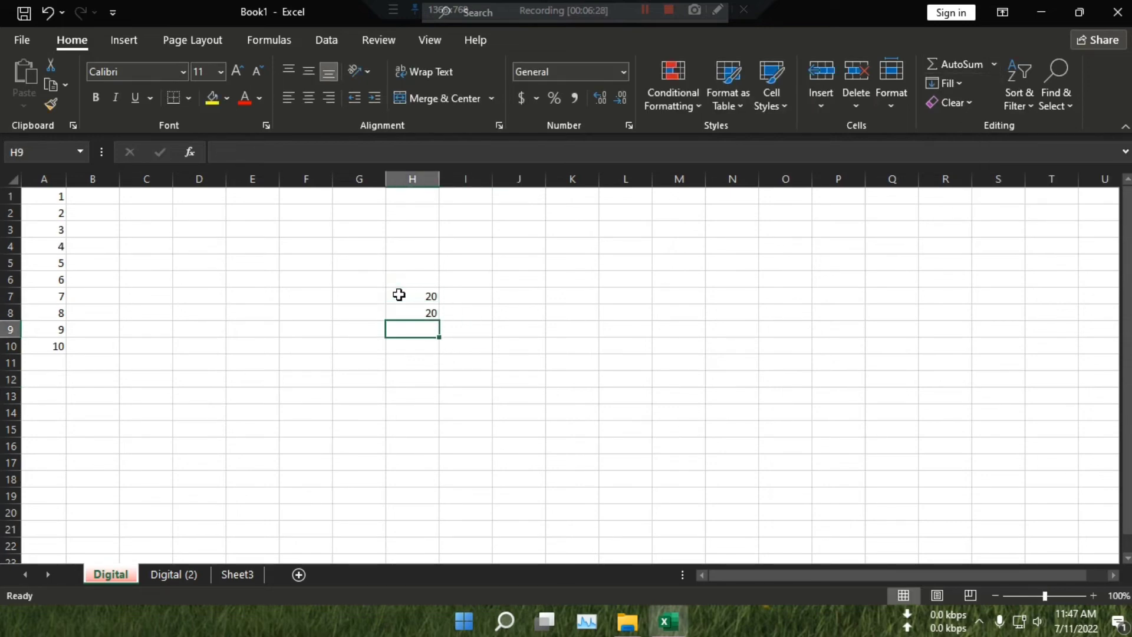
pyautogui.write('22')
pyautogui.press('Return')
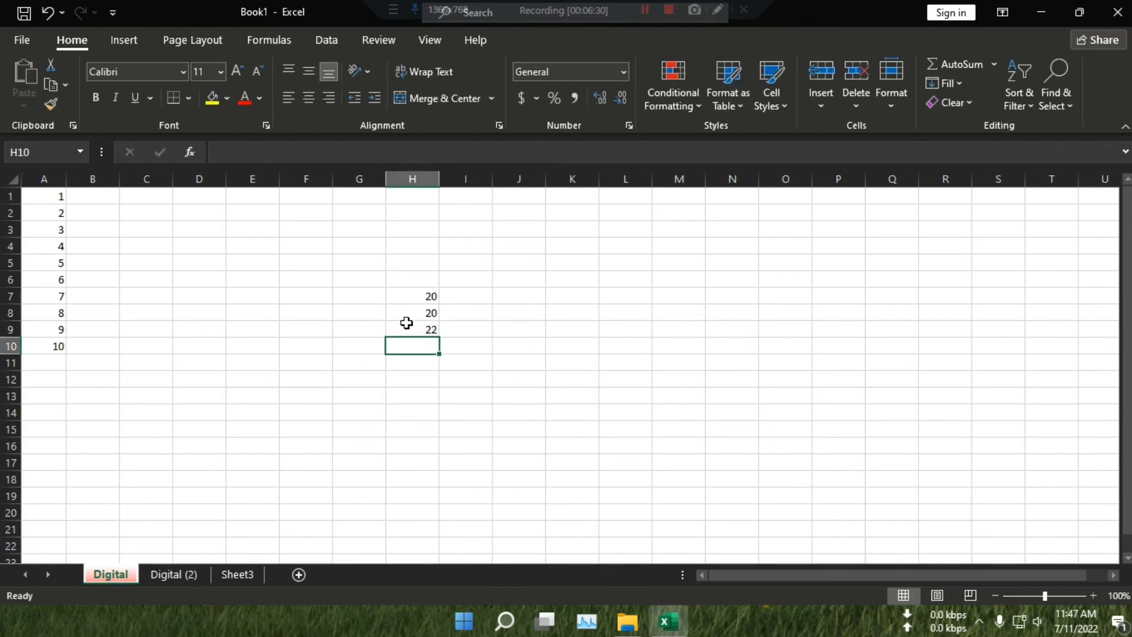
# Step: Total H7:H9 in cell H10 with AutoSum
pyautogui.click(495, 409)
pyautogui.click(418, 346)
pyautogui.click(956, 60)
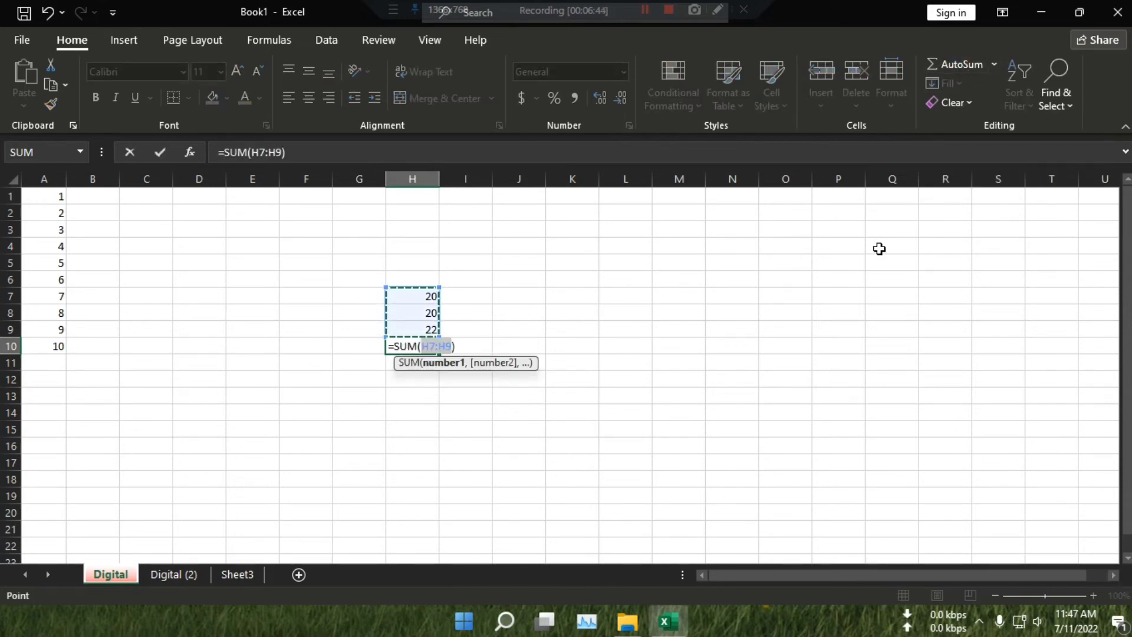
pyautogui.press('Return')
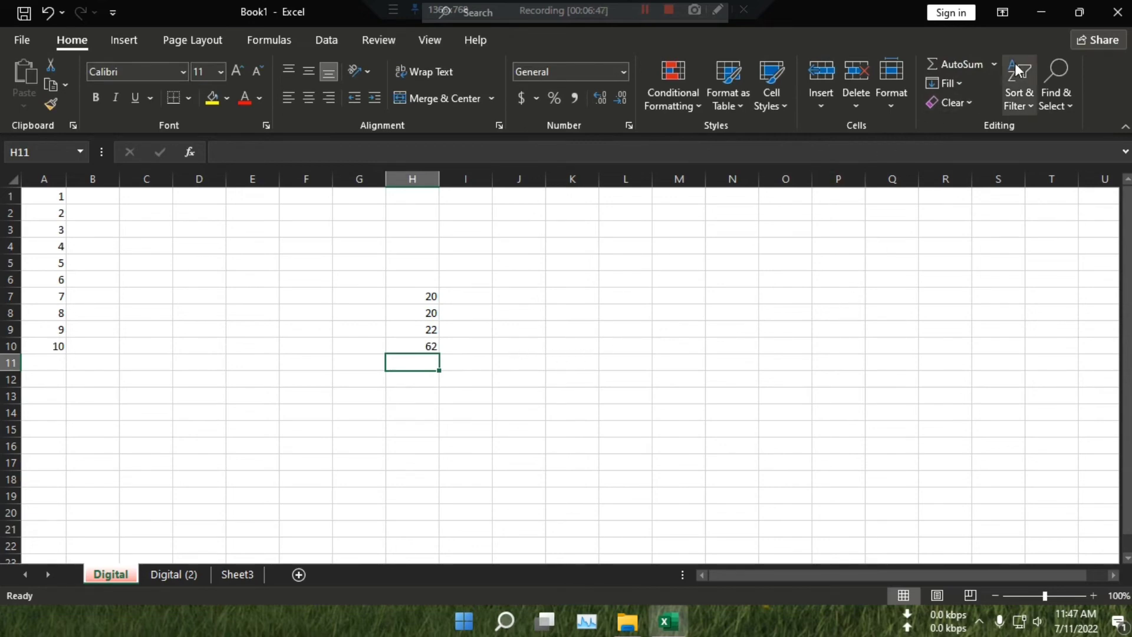
# Step: Insert an AutoSum of H10 in cell H11 and delete it again
pyautogui.click(955, 64)
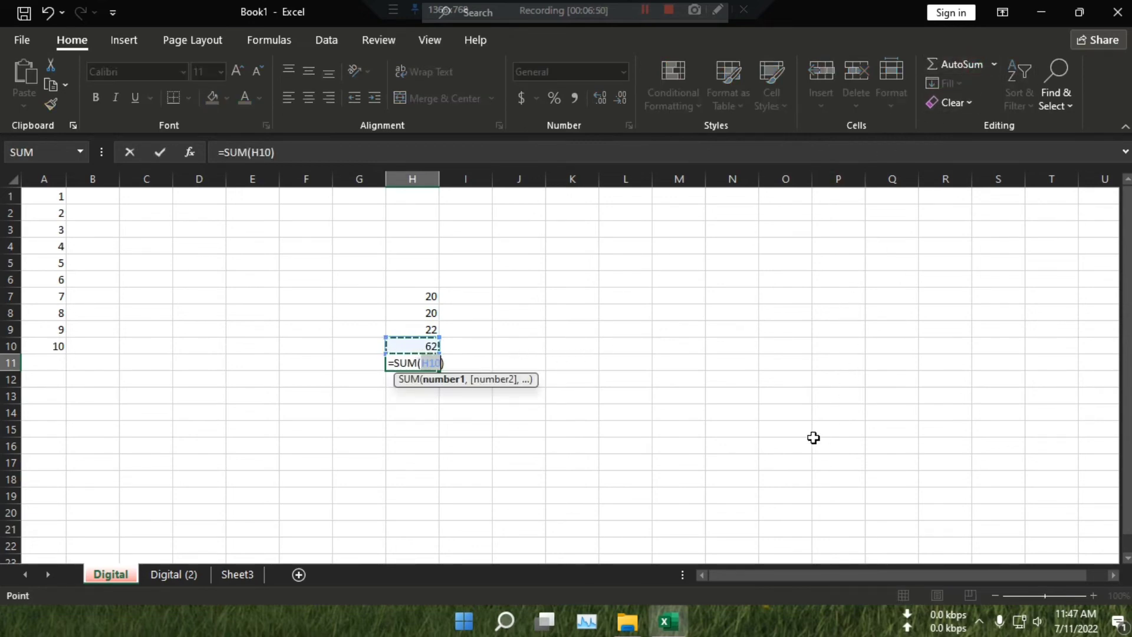
pyautogui.press('Return')
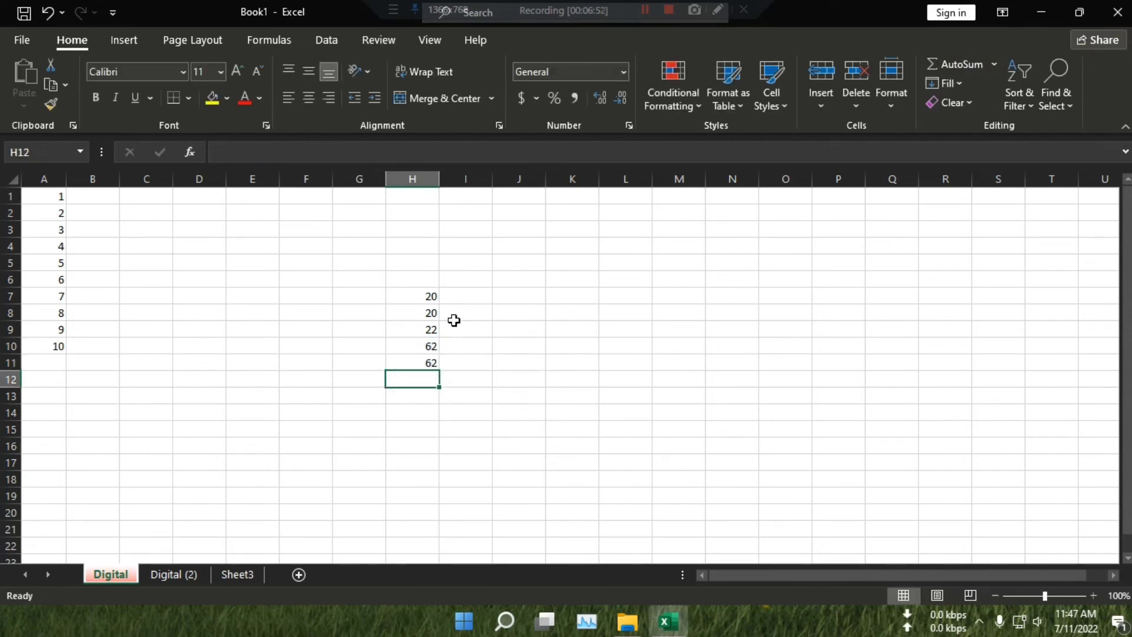
pyautogui.click(420, 356)
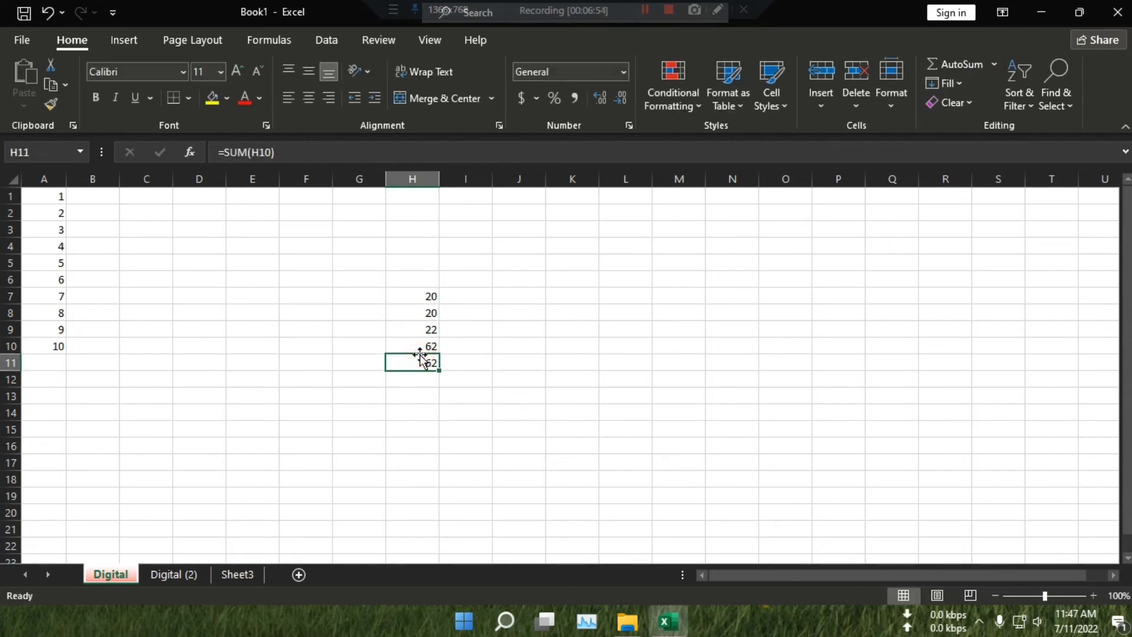
pyautogui.press('Delete')
# Step: Replace the formula in H10 with 50 and total H7:H10 in cell H11 with AutoSum
pyautogui.click(428, 345)
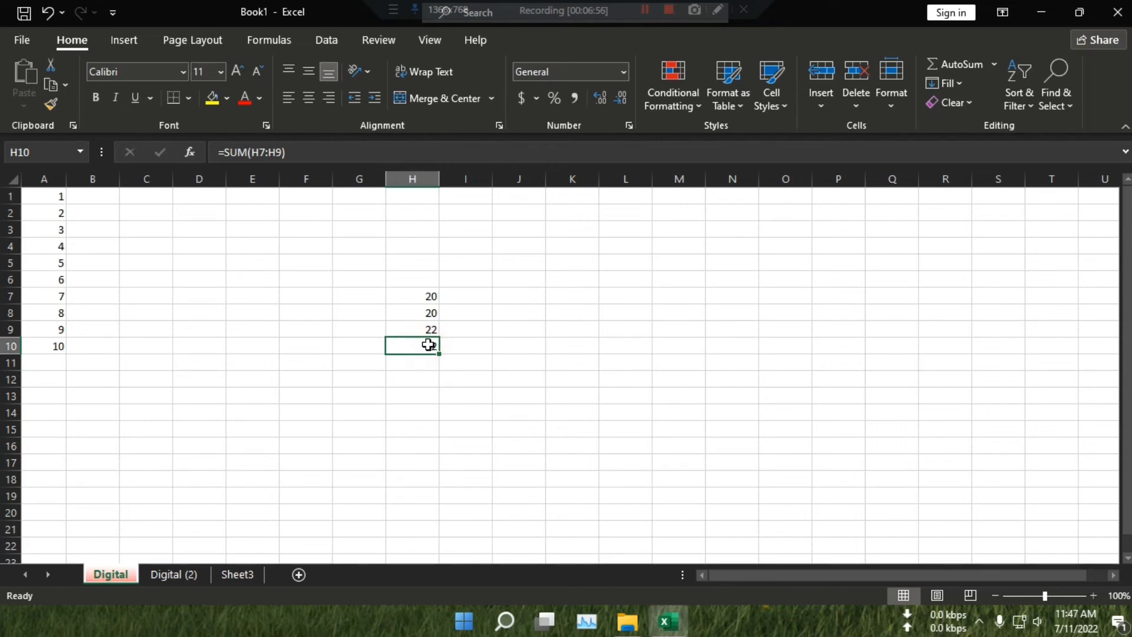
pyautogui.write('5')
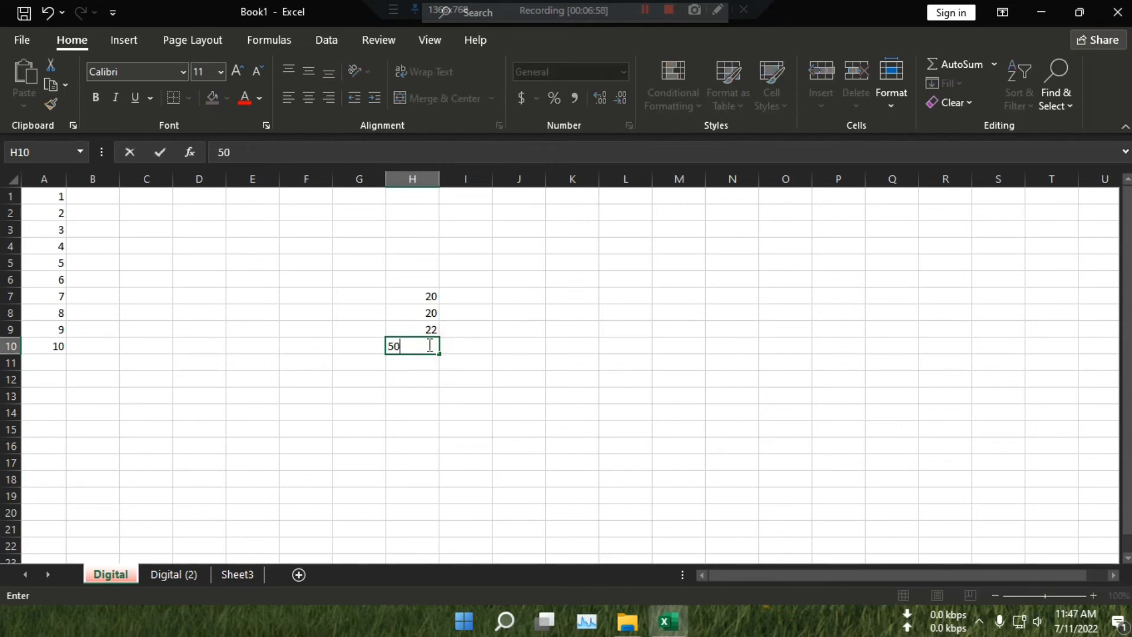
pyautogui.write('0')
pyautogui.click(535, 415)
pyautogui.click(423, 361)
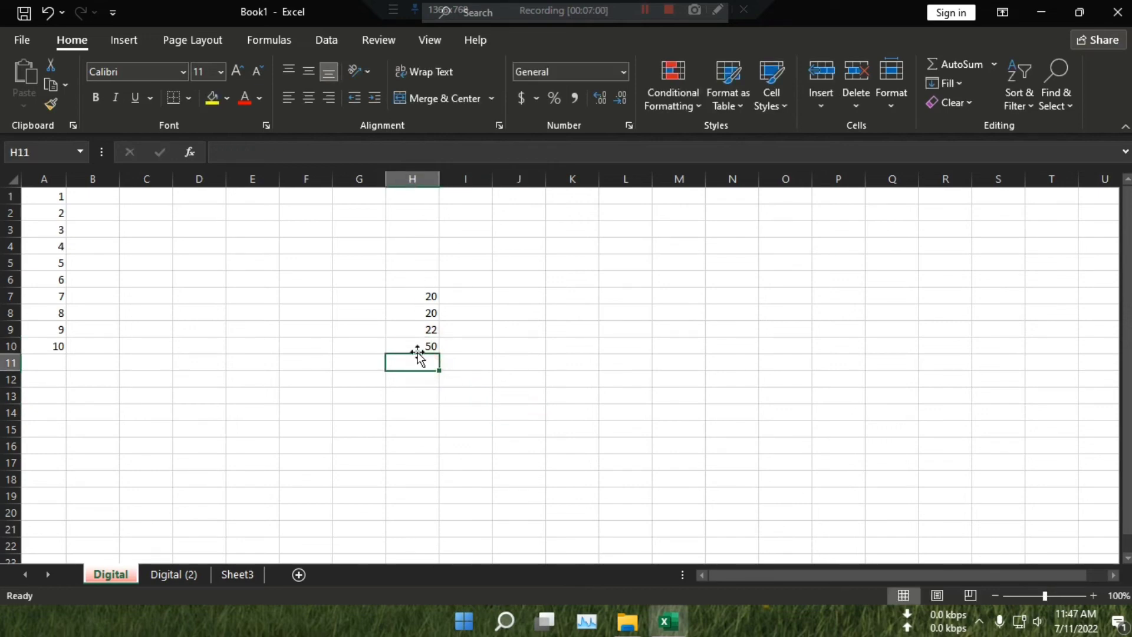
pyautogui.click(943, 64)
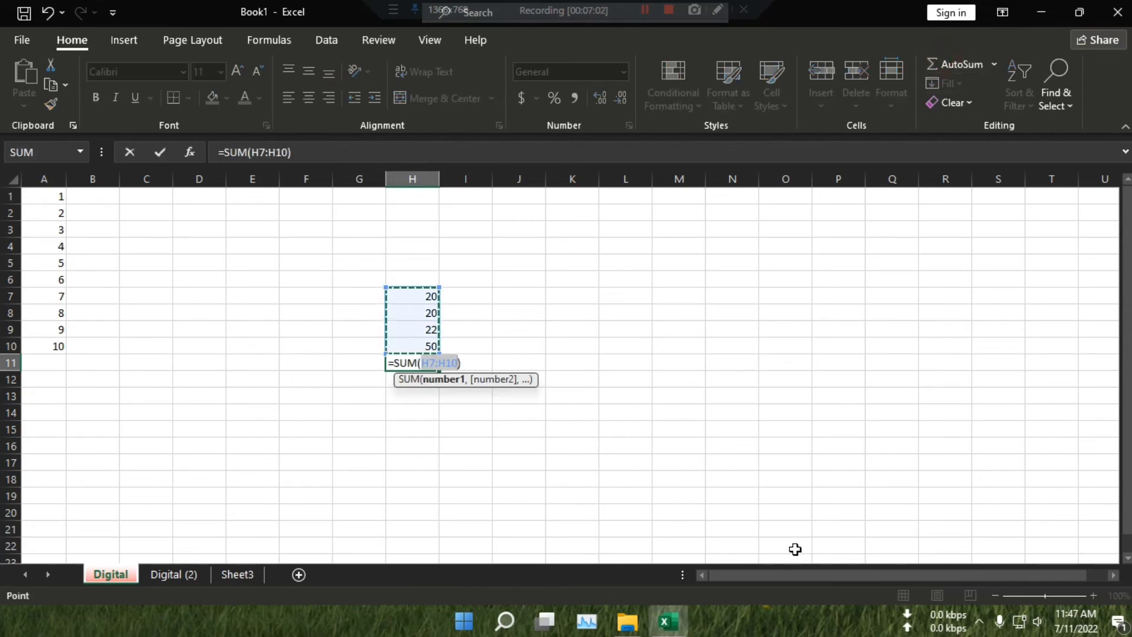
pyautogui.press('Return')
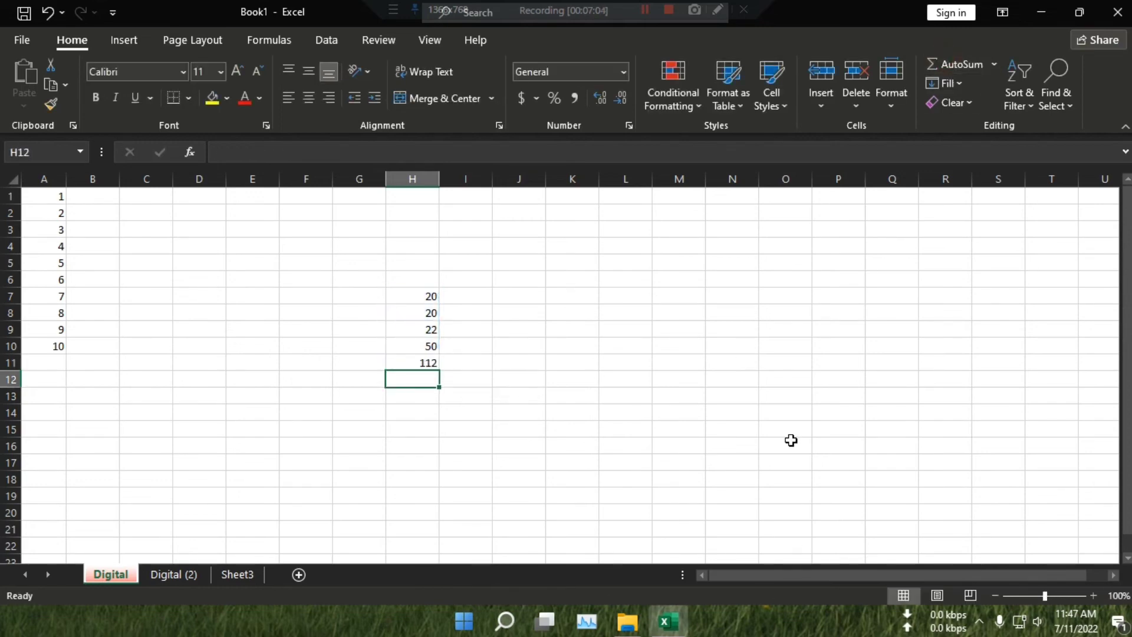
pyautogui.click(964, 89)
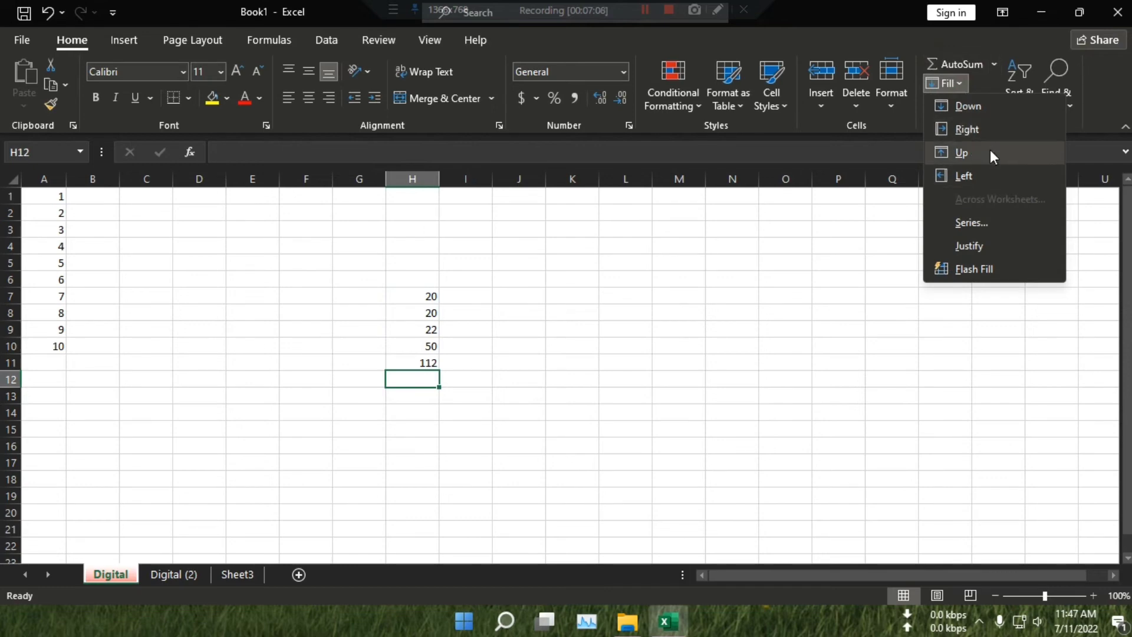
pyautogui.click(850, 286)
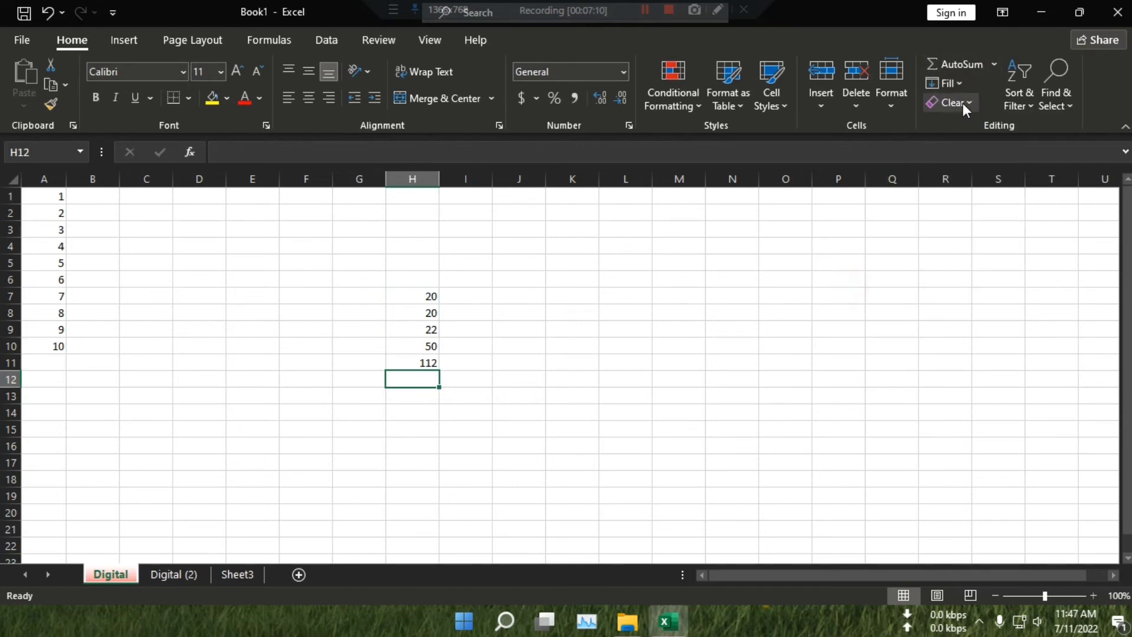
pyautogui.click(741, 326)
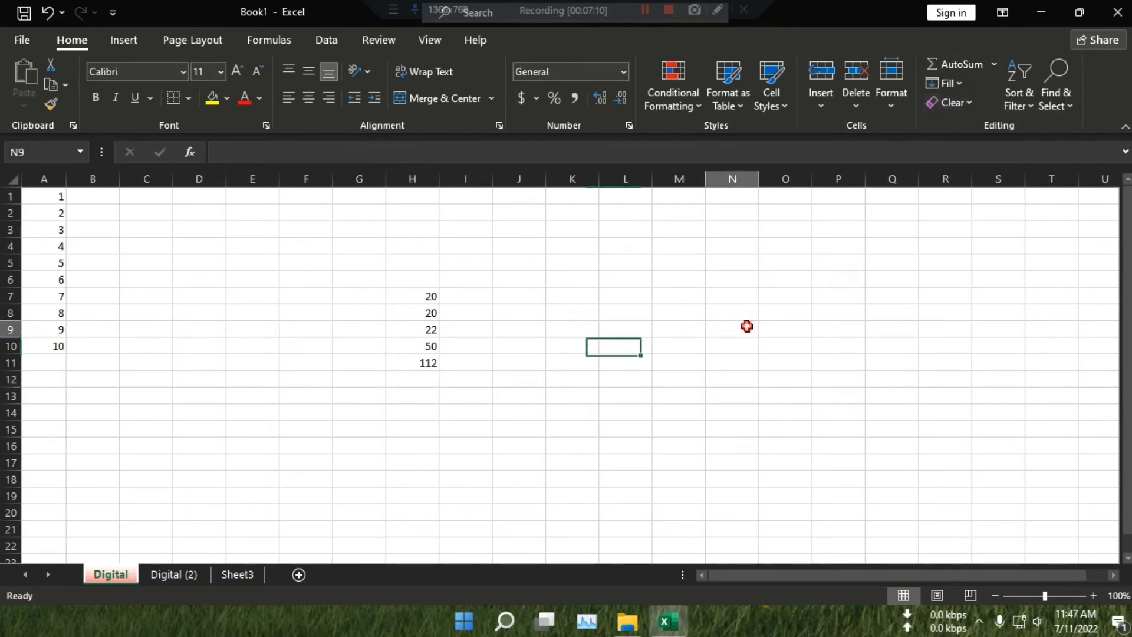
# Step: Apply Clear All to the numbers in H7:H11 and undo it
pyautogui.click(968, 106)
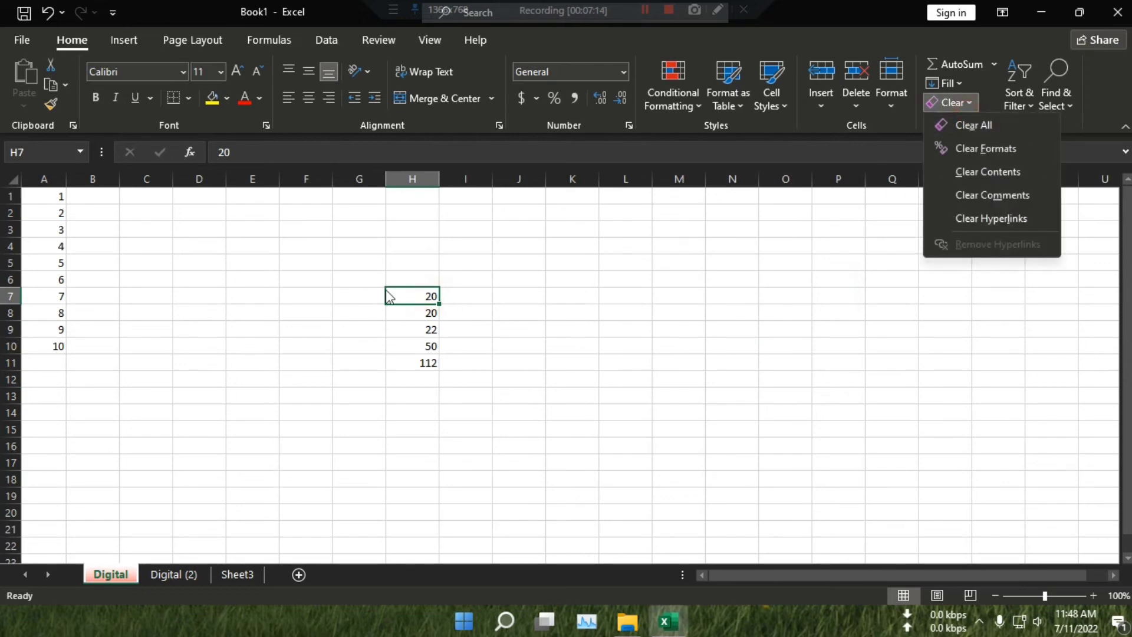
pyautogui.click(419, 291)
pyautogui.moveTo(411, 293); pyautogui.dragTo(405, 361)
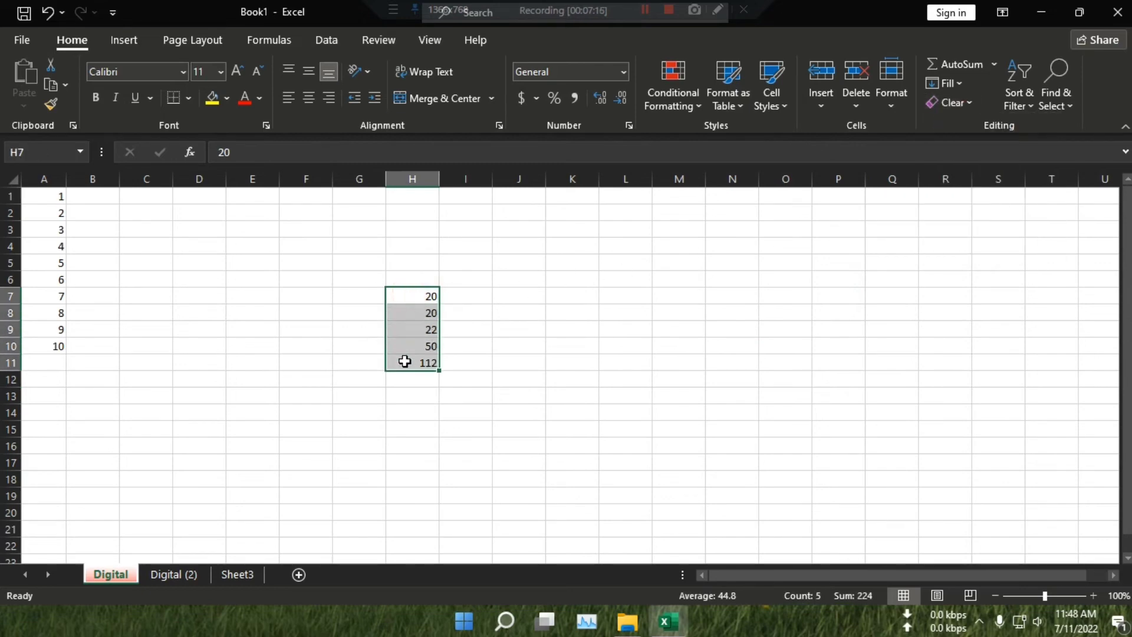
pyautogui.click(958, 103)
pyautogui.click(972, 132)
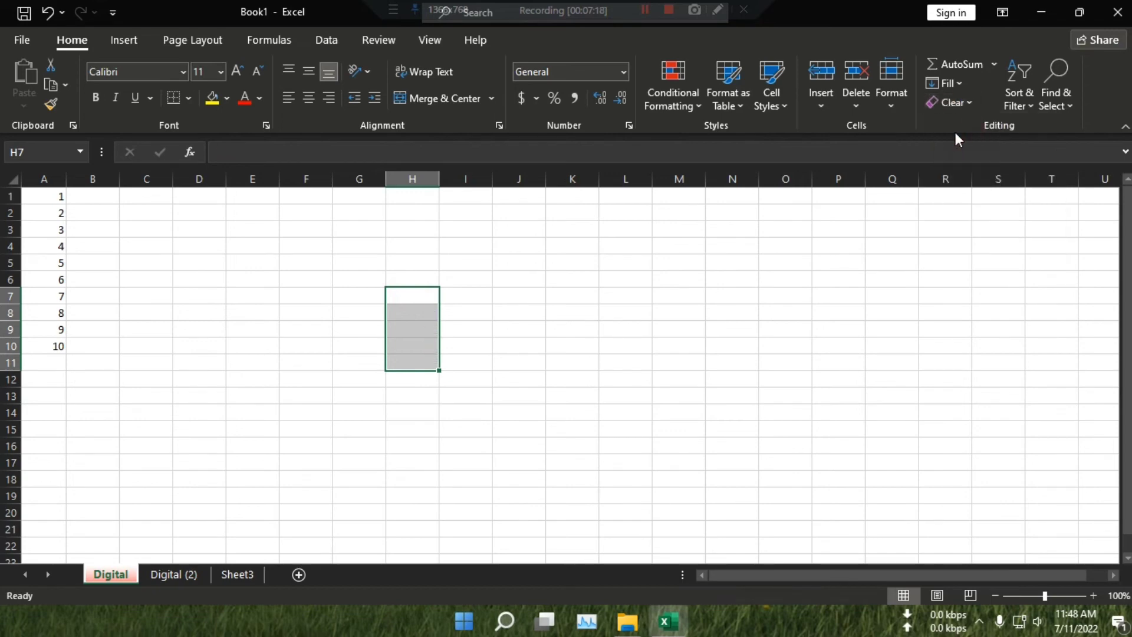
pyautogui.click(47, 12)
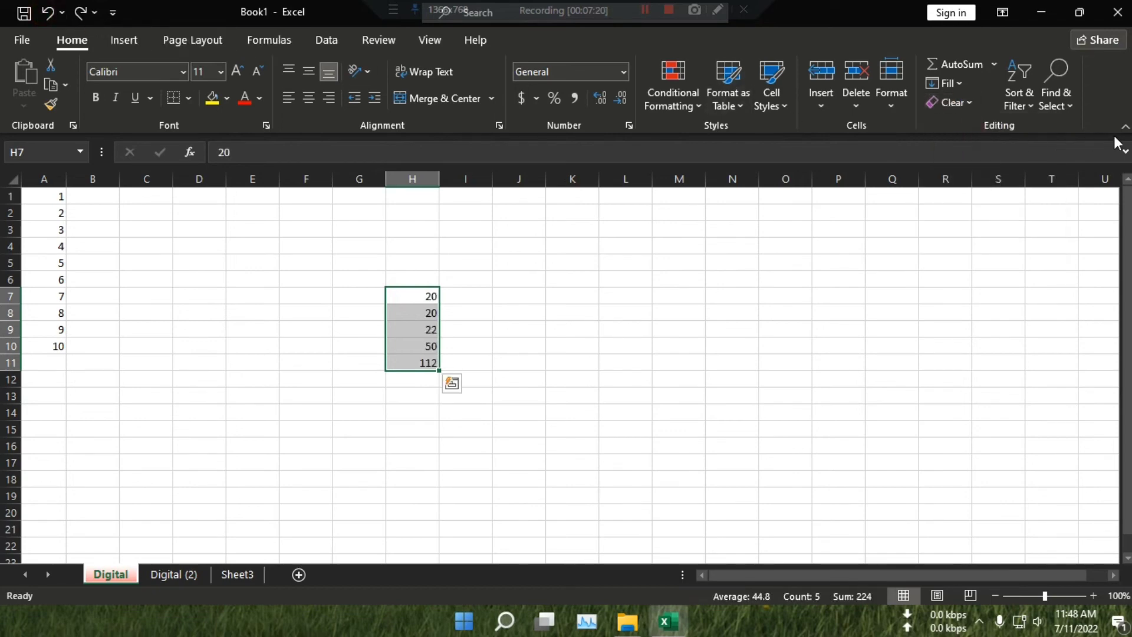
# Step: Apply Clear Formats to the unformatted numbers in H7:H11 and undo it
pyautogui.click(962, 110)
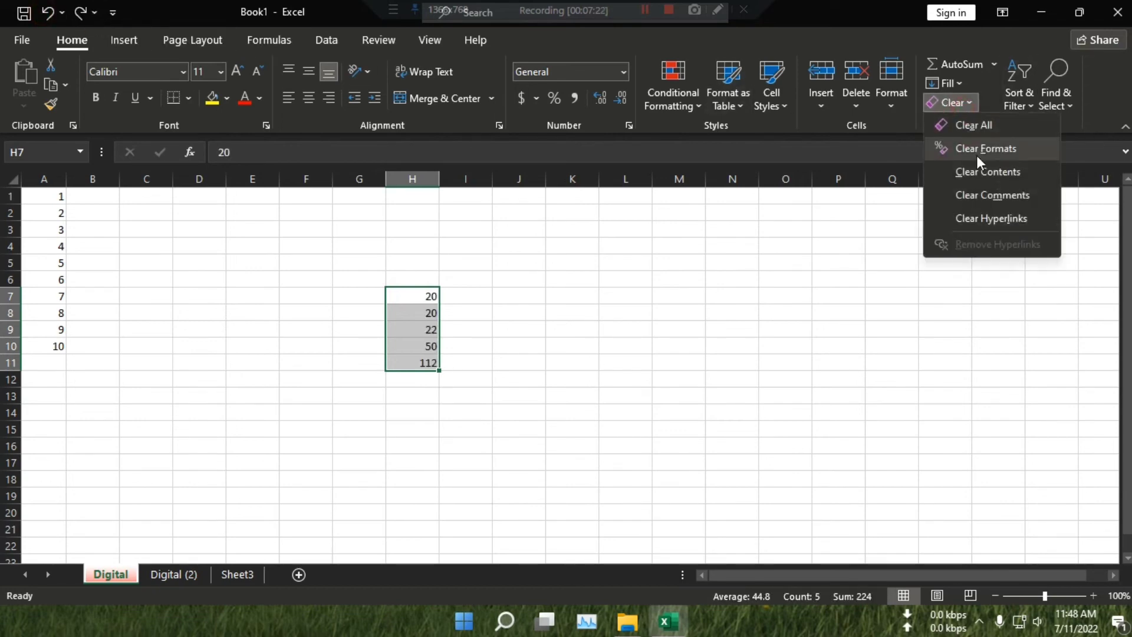
pyautogui.click(976, 155)
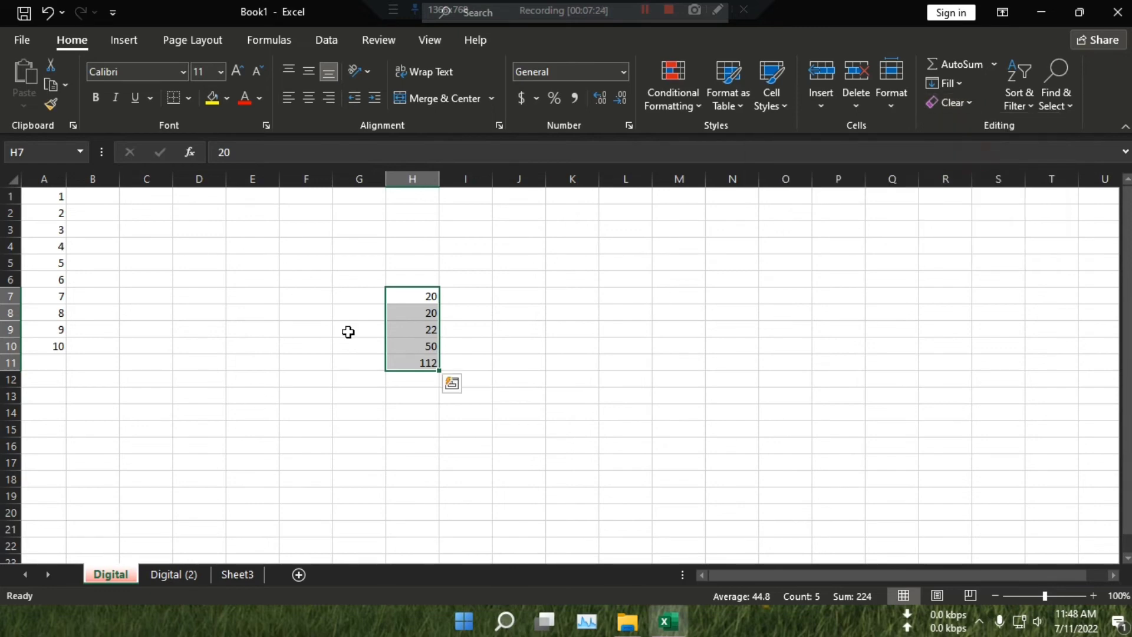
pyautogui.click(52, 13)
# Step: Give the numbers in H7:H11 a standard red font and a standard light green fill
pyautogui.click(826, 467)
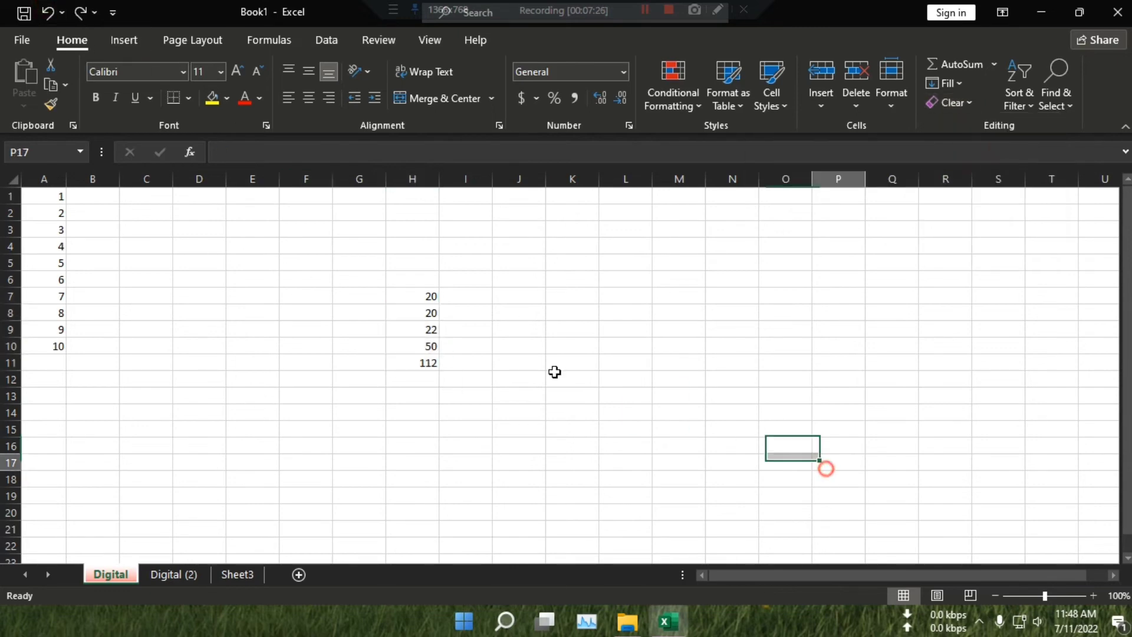
pyautogui.moveTo(430, 296); pyautogui.dragTo(422, 362)
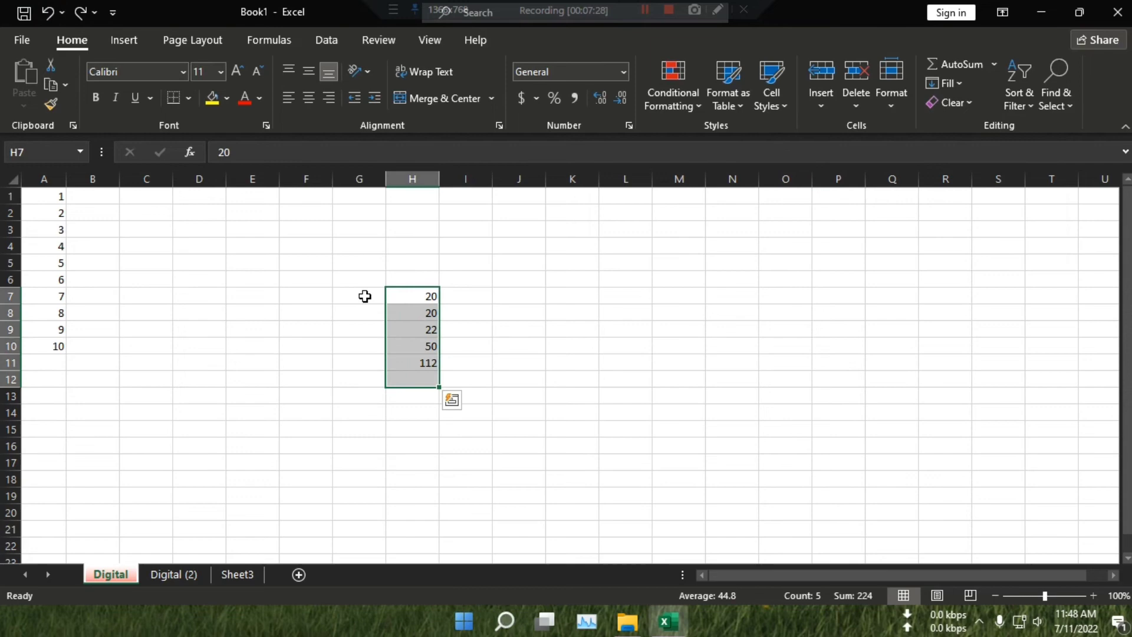
pyautogui.click(468, 291)
pyautogui.moveTo(430, 295); pyautogui.dragTo(398, 359)
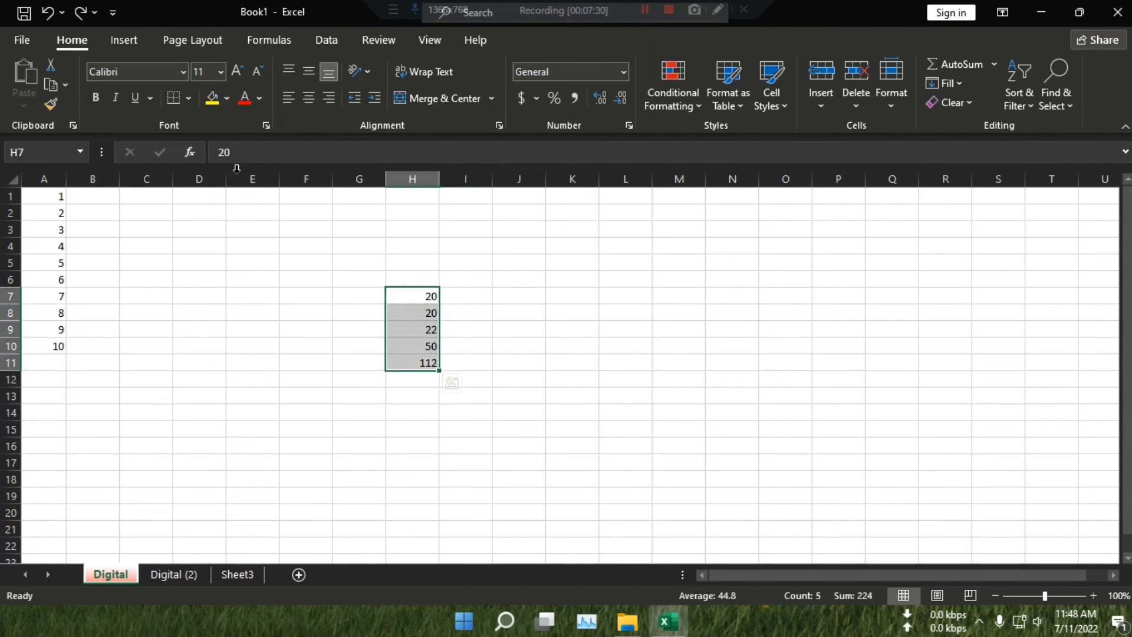
pyautogui.click(260, 99)
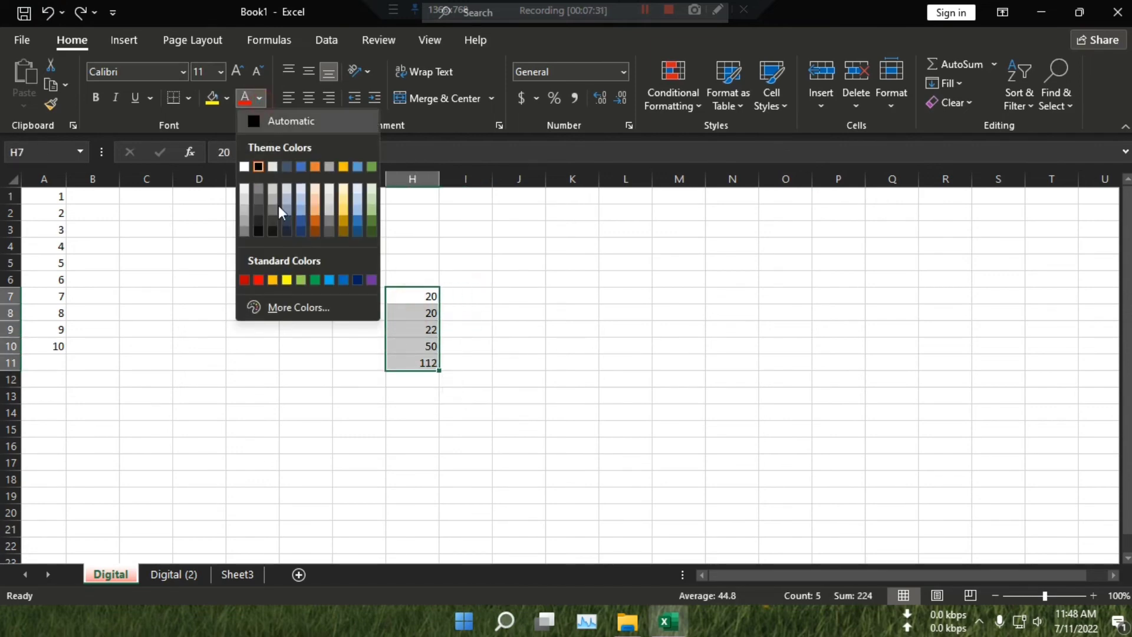
pyautogui.click(260, 281)
pyautogui.click(226, 100)
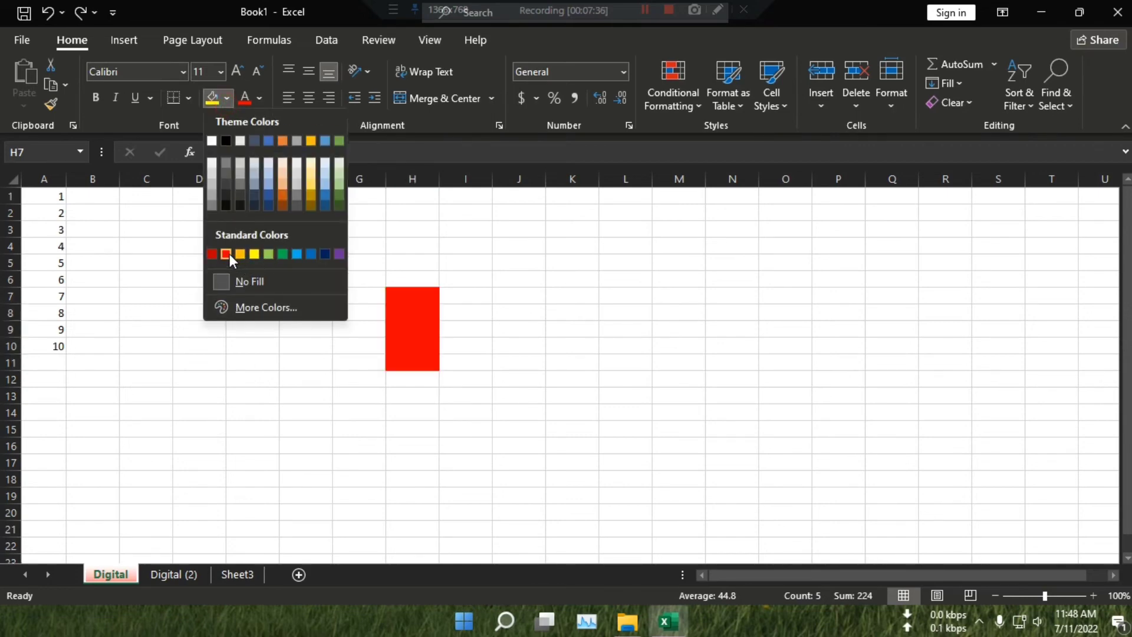
pyautogui.click(269, 253)
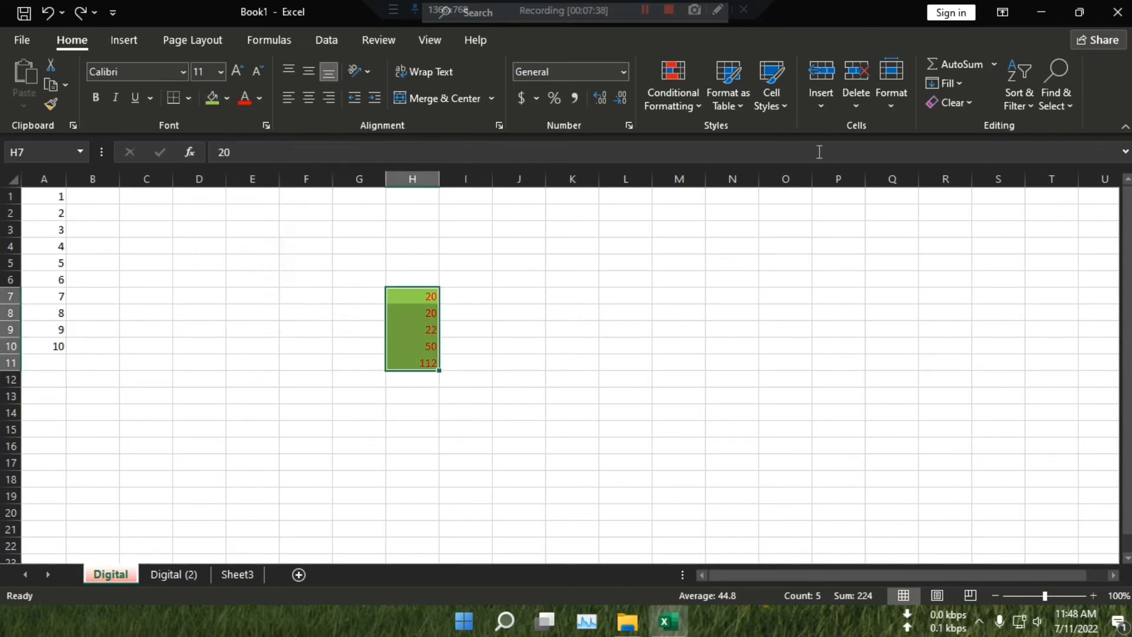
# Step: Remove the font and fill colors from H7:H11 with Clear Formats, keeping the numbers
pyautogui.click(889, 110)
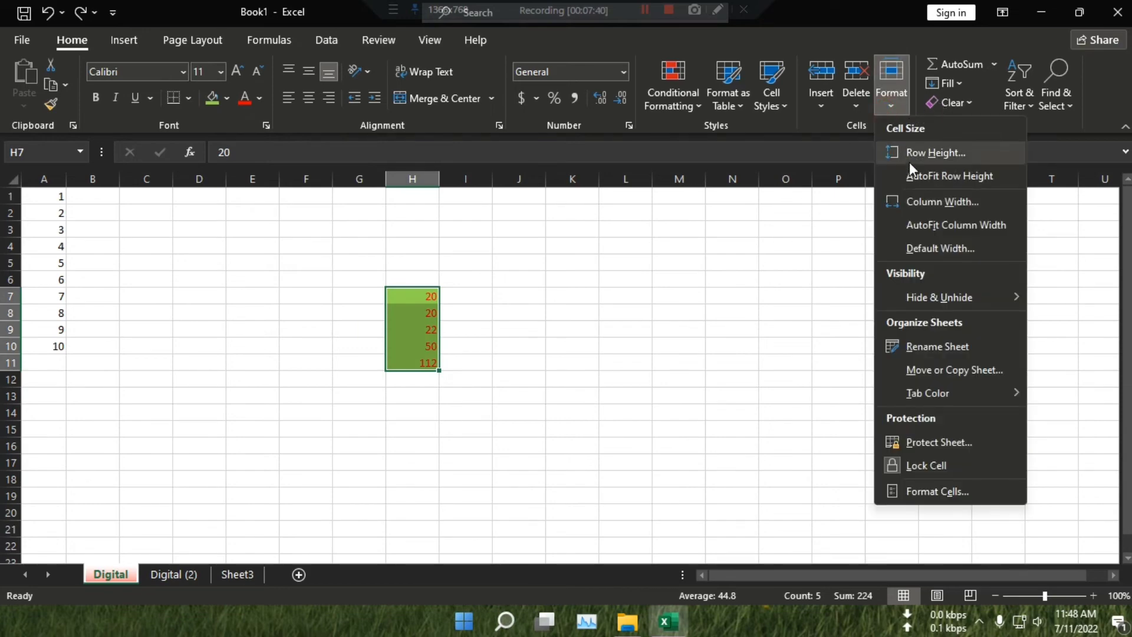
pyautogui.click(968, 104)
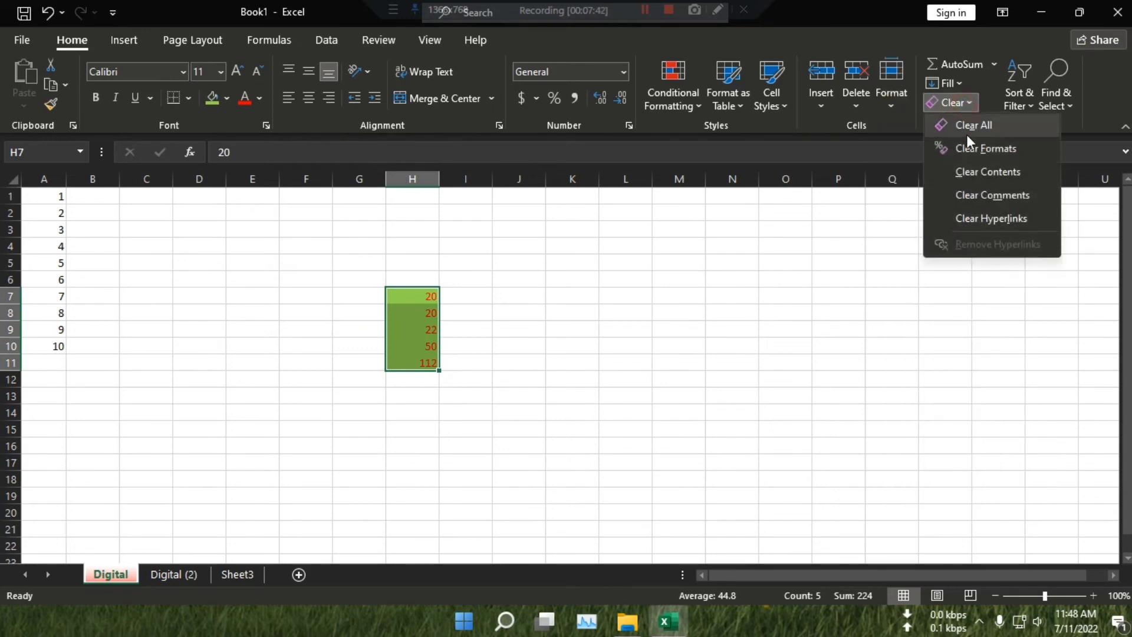
pyautogui.click(968, 152)
pyautogui.click(479, 335)
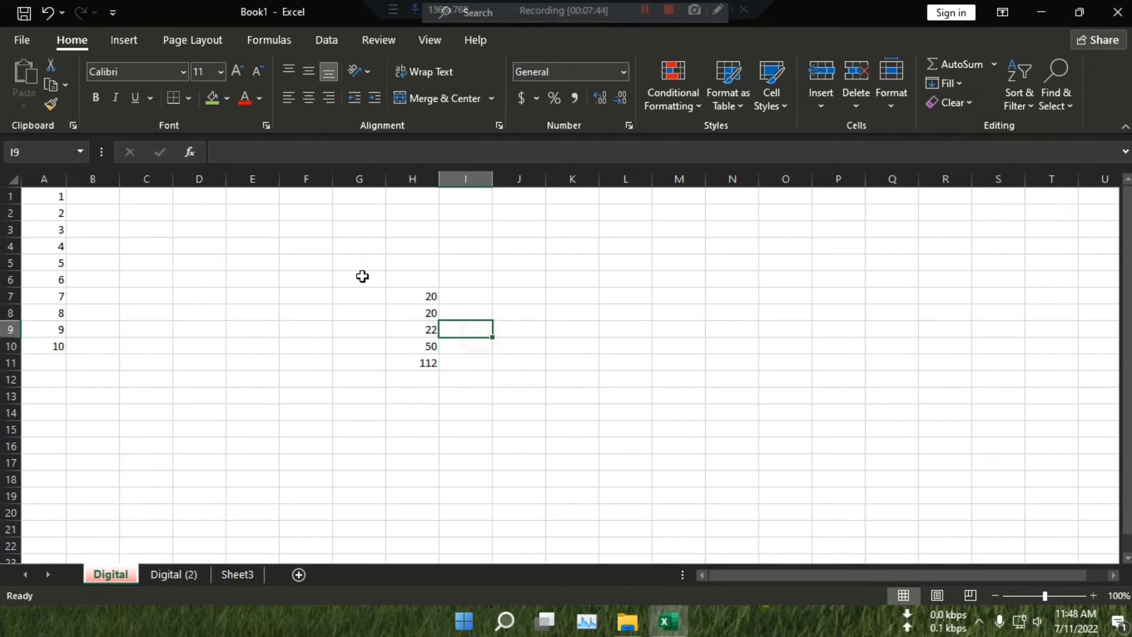
# Step: Apply Clear Contents to the numbers in H7:H11 and undo it
pyautogui.moveTo(406, 295); pyautogui.dragTo(412, 365)
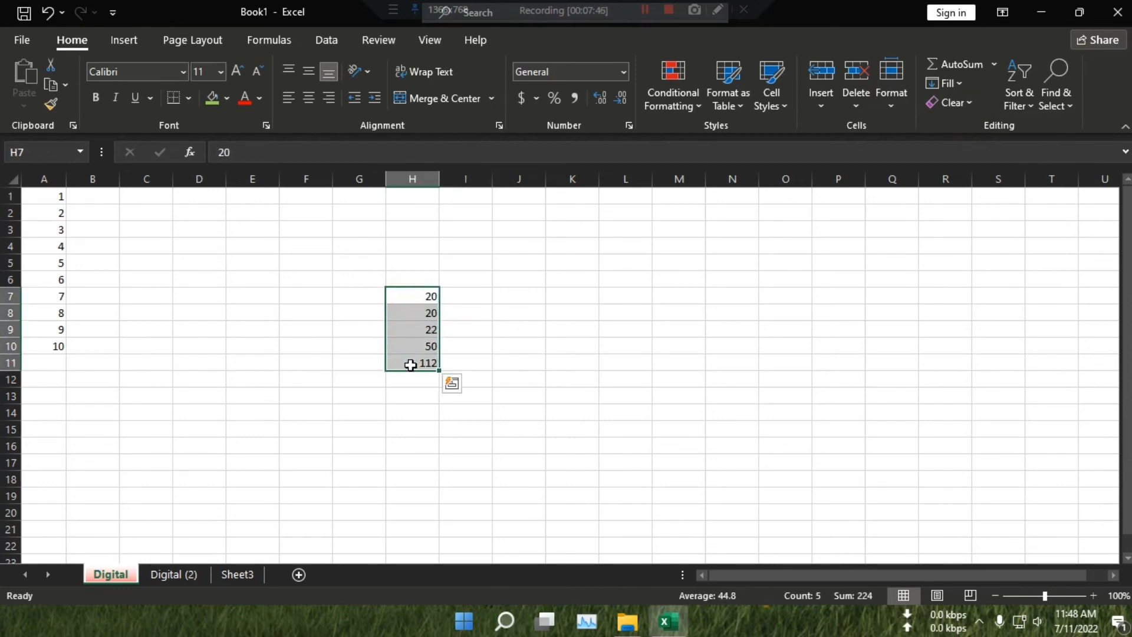
pyautogui.click(513, 323)
pyautogui.click(422, 297)
pyautogui.moveTo(422, 298); pyautogui.dragTo(415, 361)
pyautogui.click(955, 104)
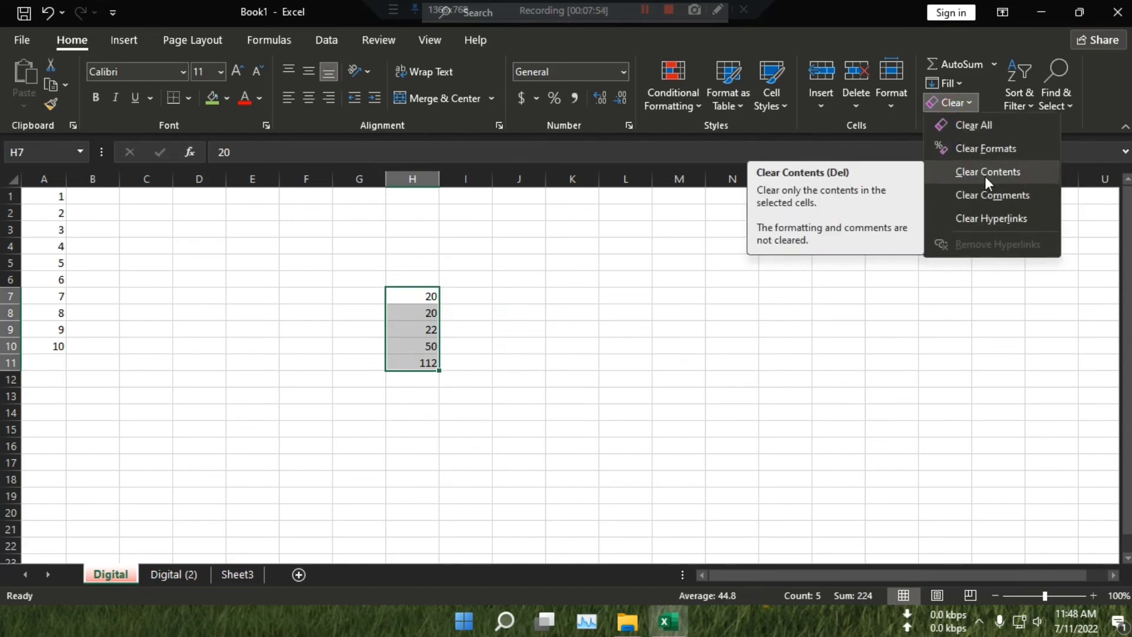
pyautogui.click(985, 175)
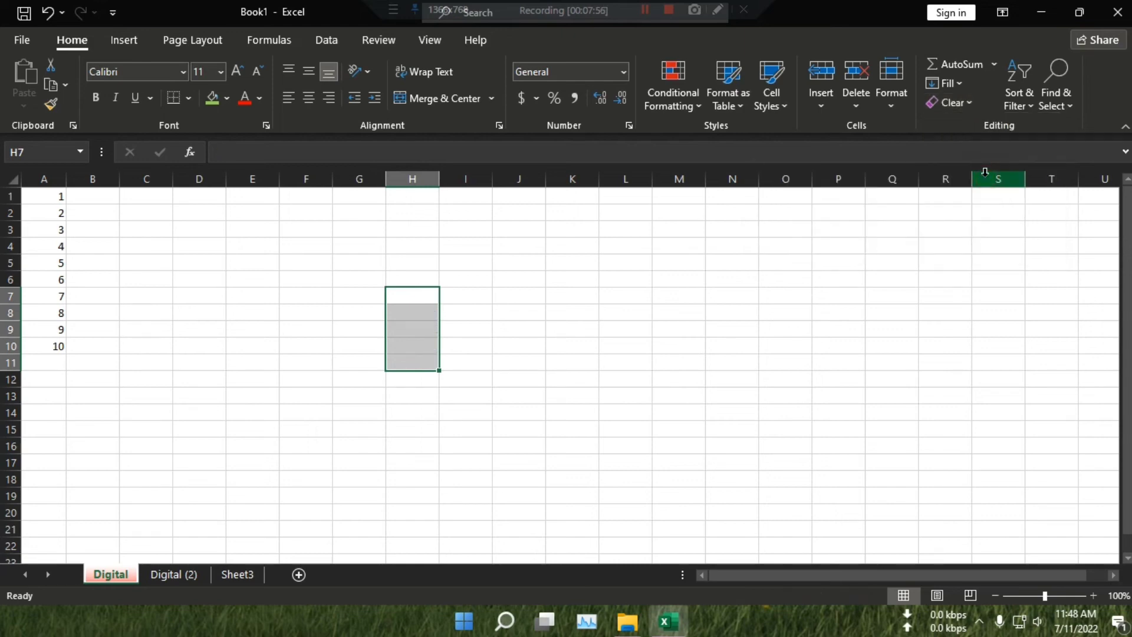
pyautogui.click(49, 13)
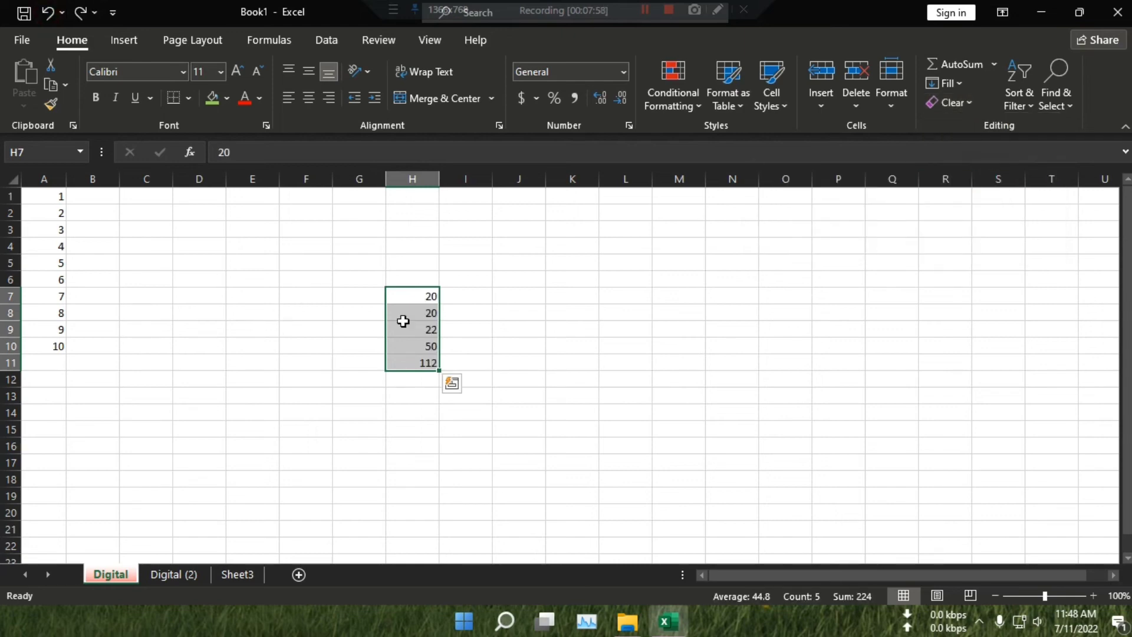
pyautogui.click(966, 104)
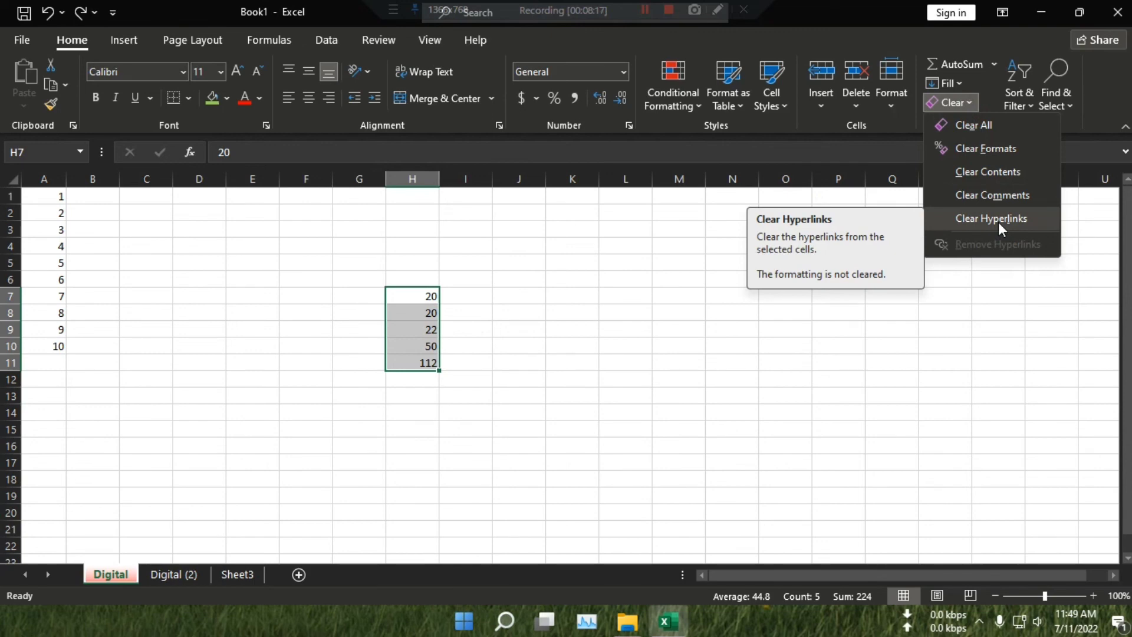
pyautogui.click(1027, 388)
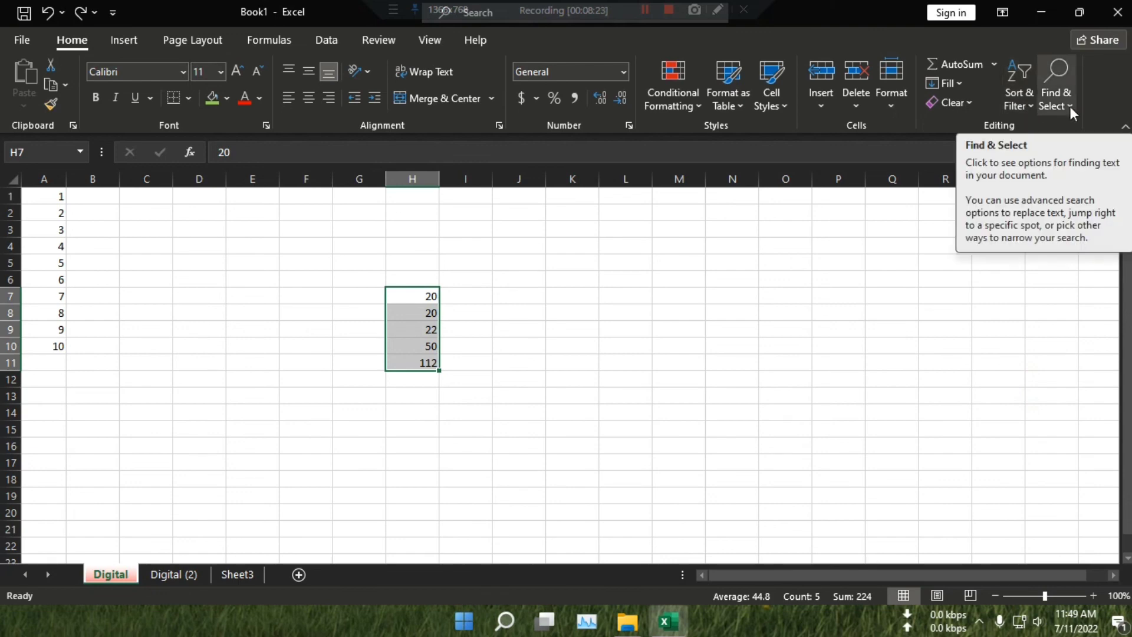
# Step: Find all cells containing 20 on the Digital sheet and jump to the matches in H7 and H8
pyautogui.click(914, 377)
pyautogui.click(1050, 109)
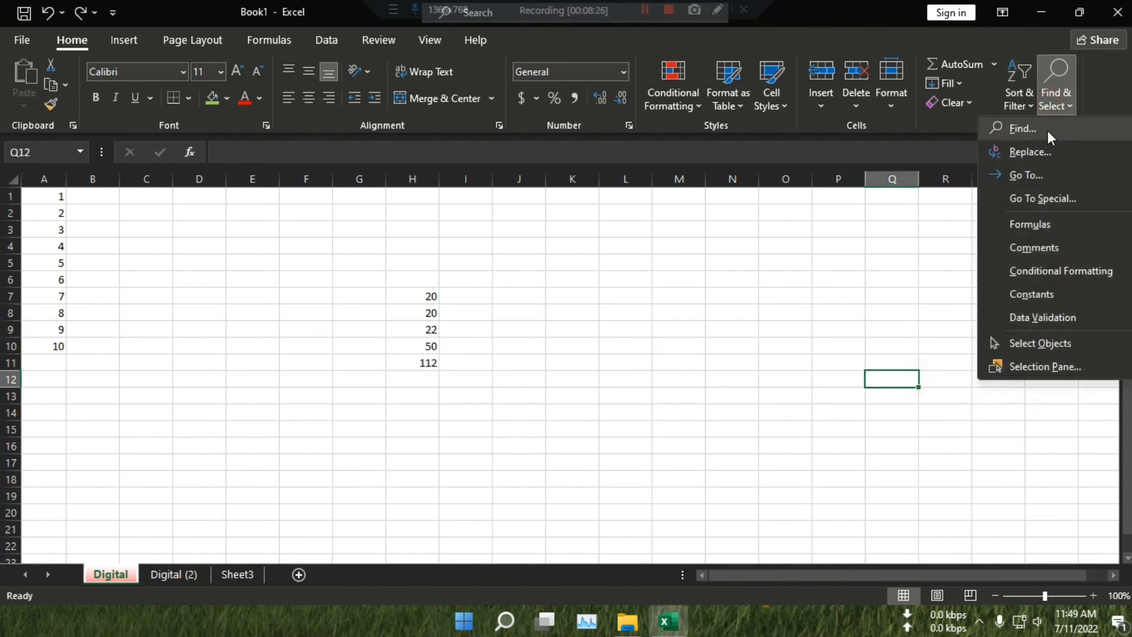
pyautogui.click(1047, 130)
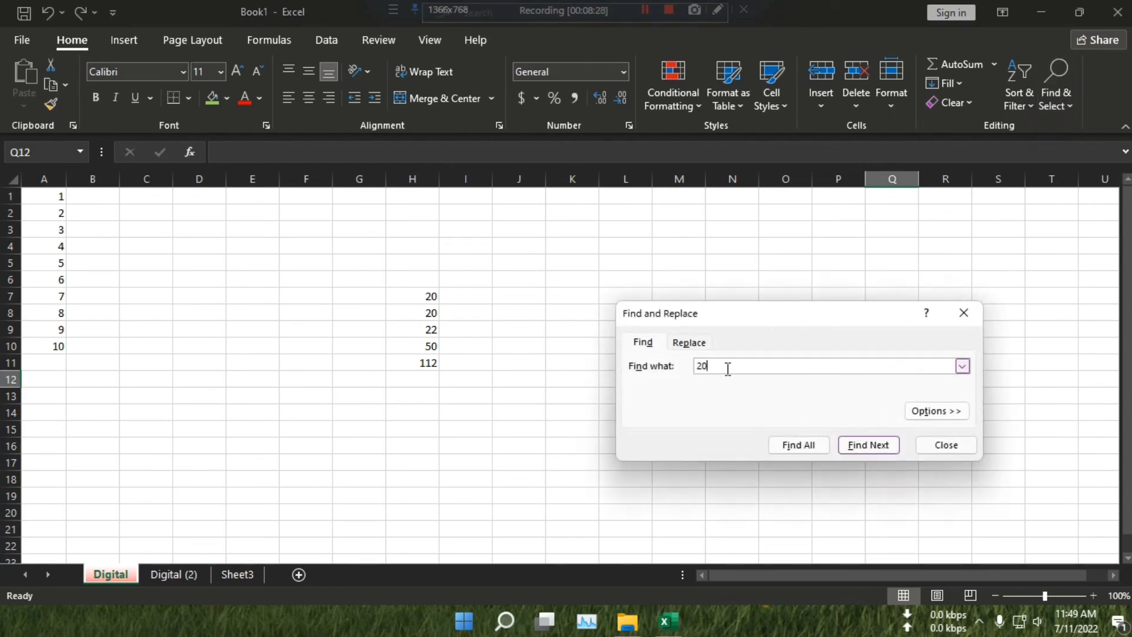
pyautogui.click(799, 444)
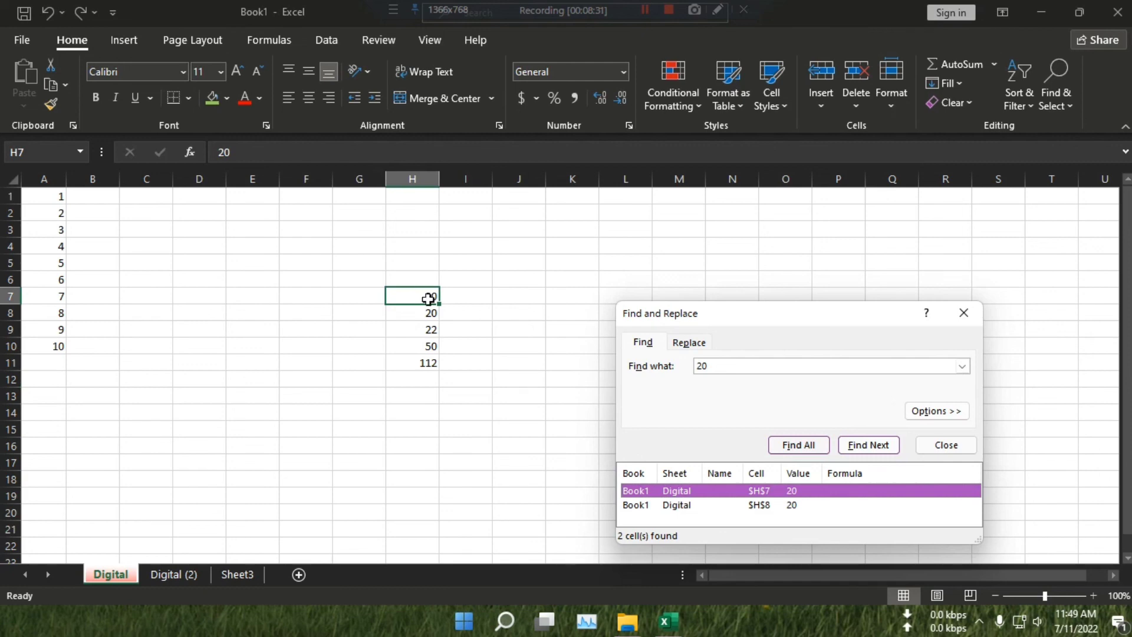
pyautogui.click(787, 502)
pyautogui.click(788, 496)
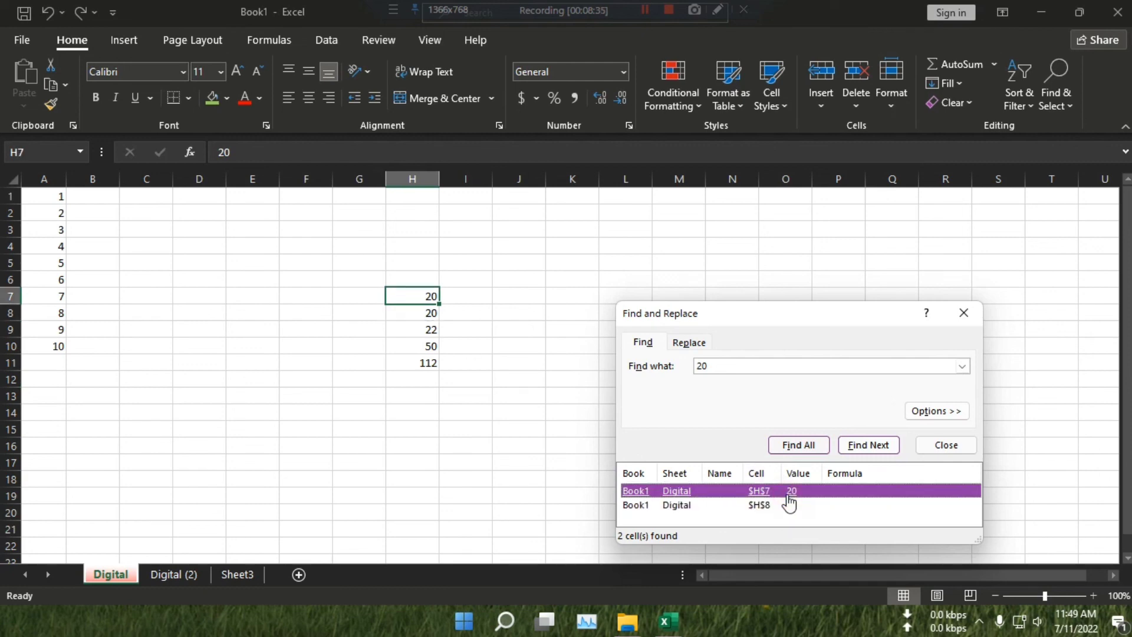
pyautogui.click(787, 505)
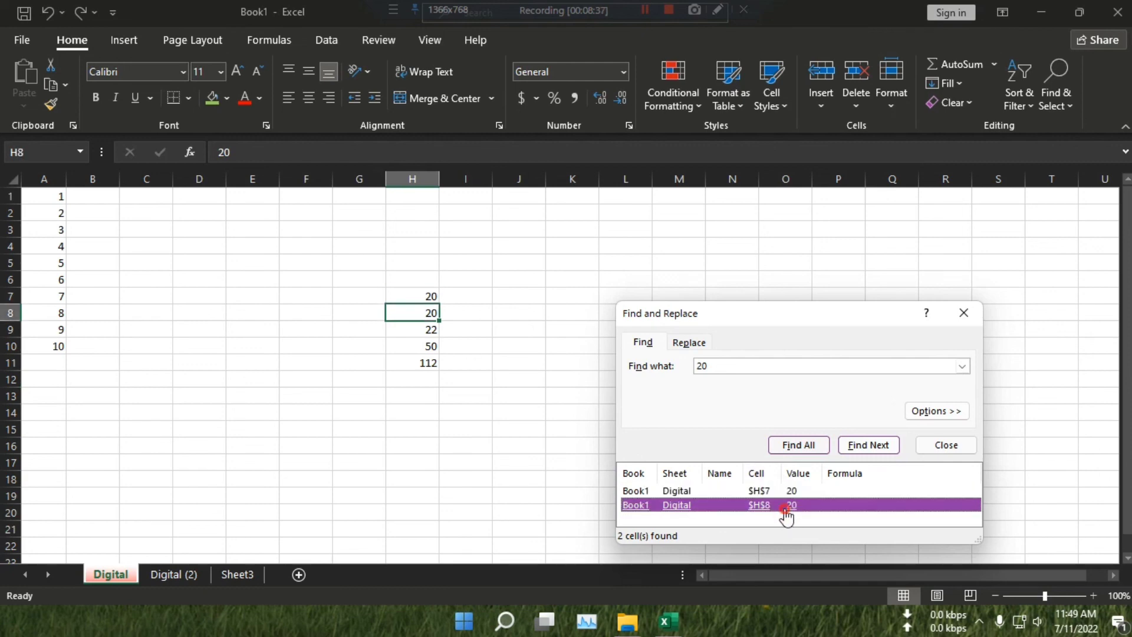
pyautogui.click(966, 321)
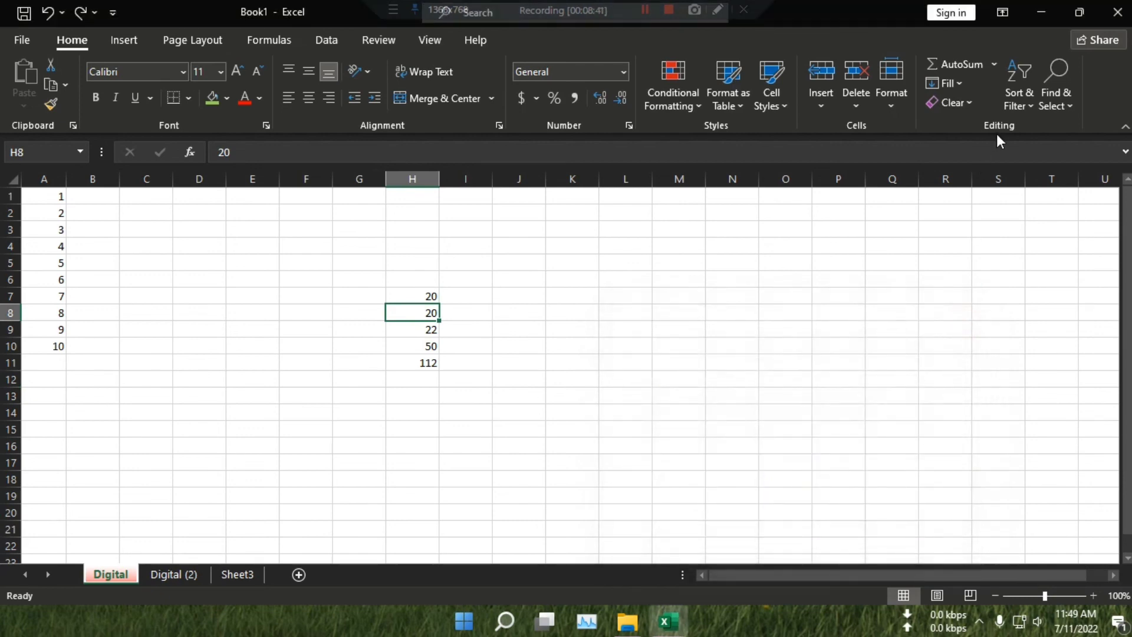
pyautogui.click(1051, 101)
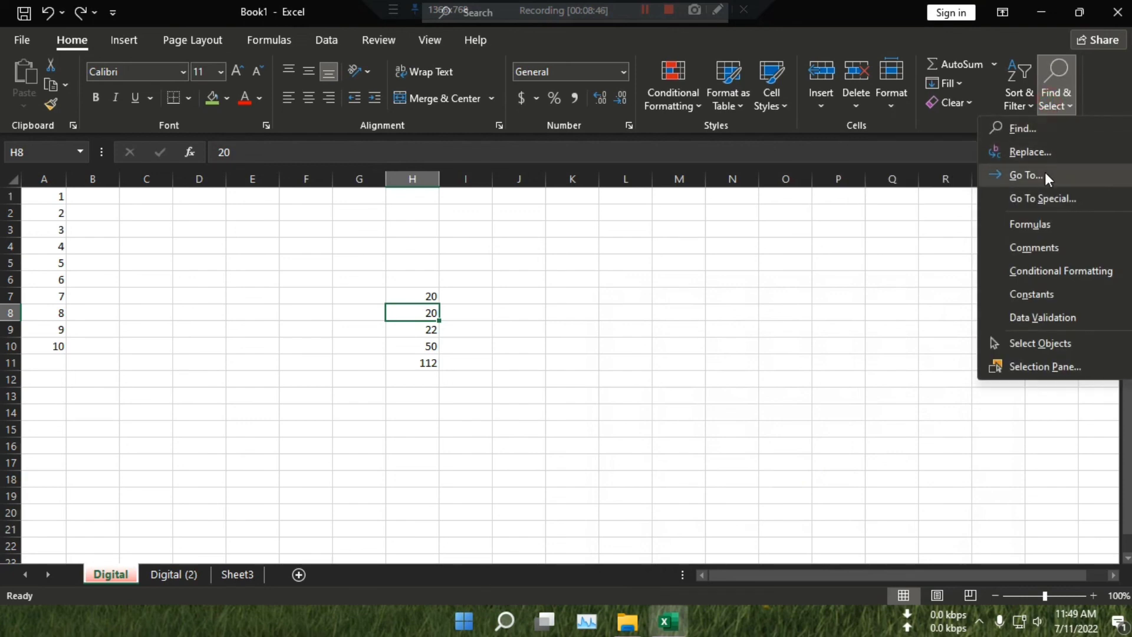
pyautogui.click(1024, 175)
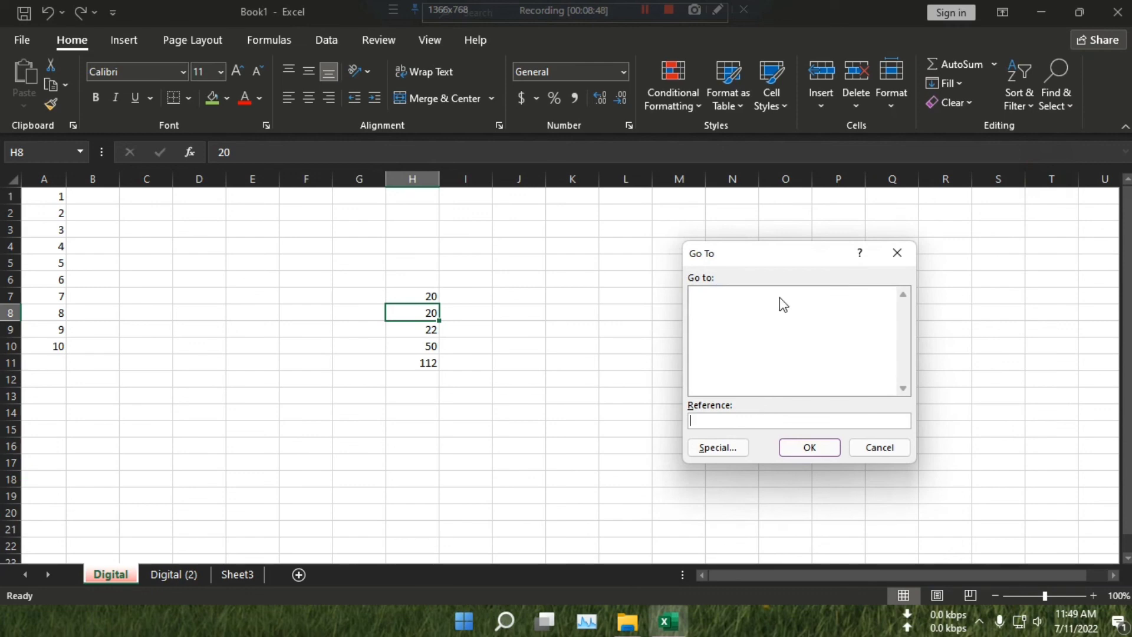
pyautogui.click(897, 447)
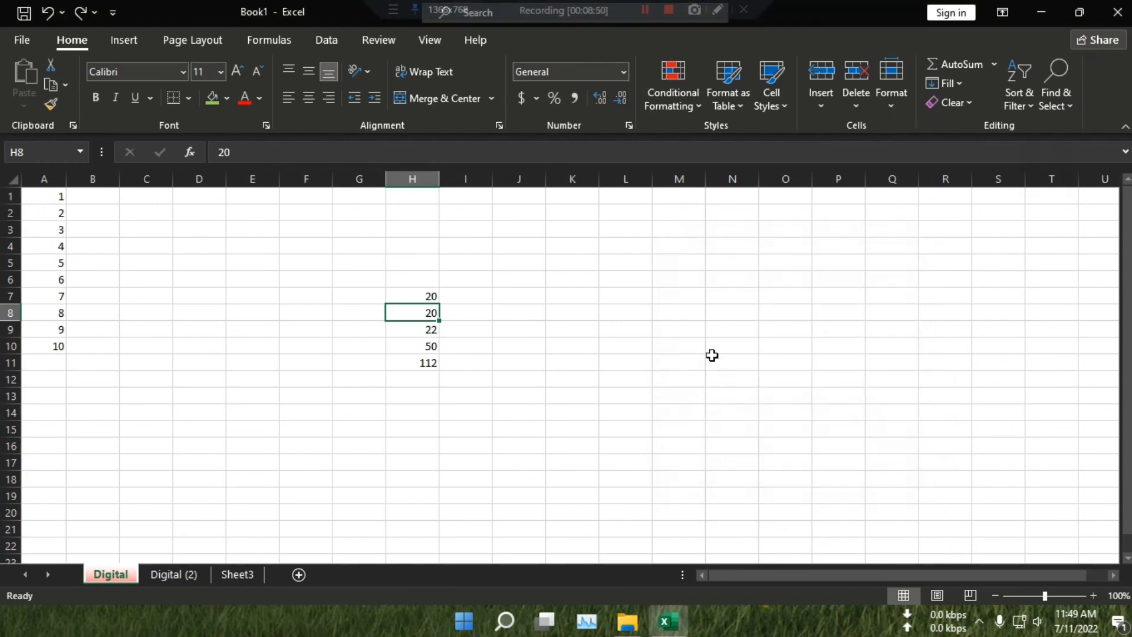